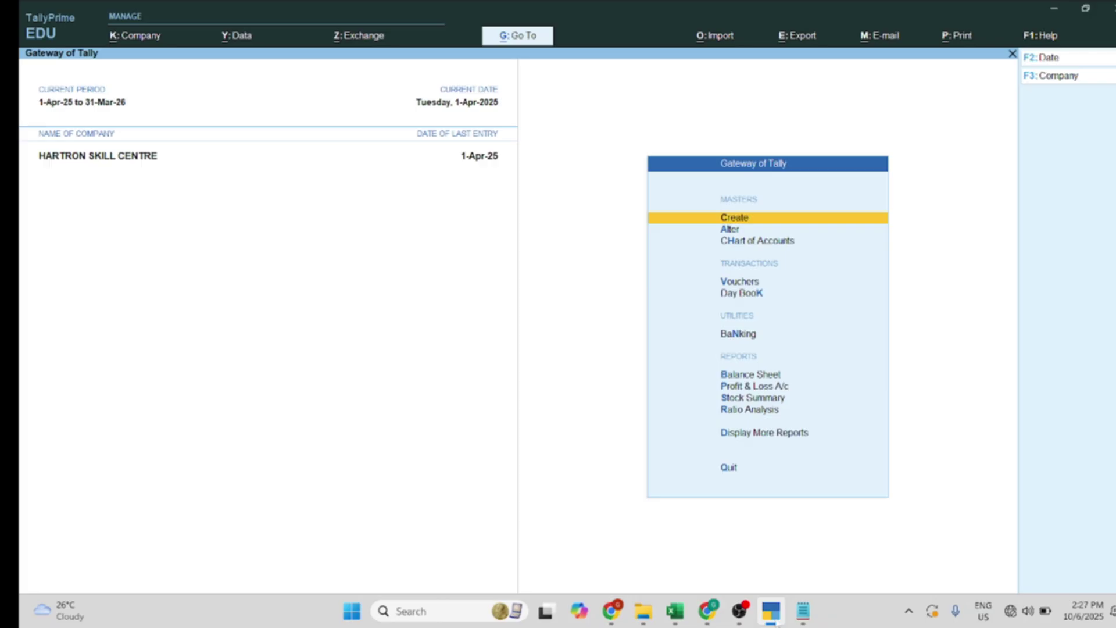
- Open voucher creation from the Gateway of Tally to record a payment voucher
{"action": "key", "text": "Down"}
{"action": "key", "text": "Down"}
{"action": "key", "text": "Down"}
{"action": "key", "text": "Down"}
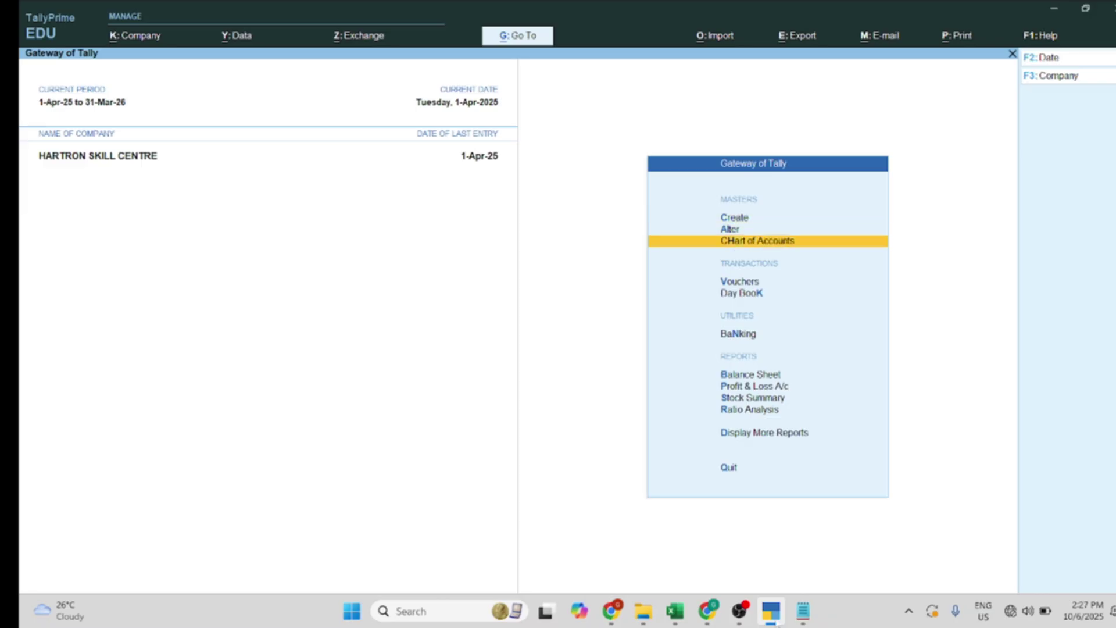
{"action": "key", "text": "Up"}
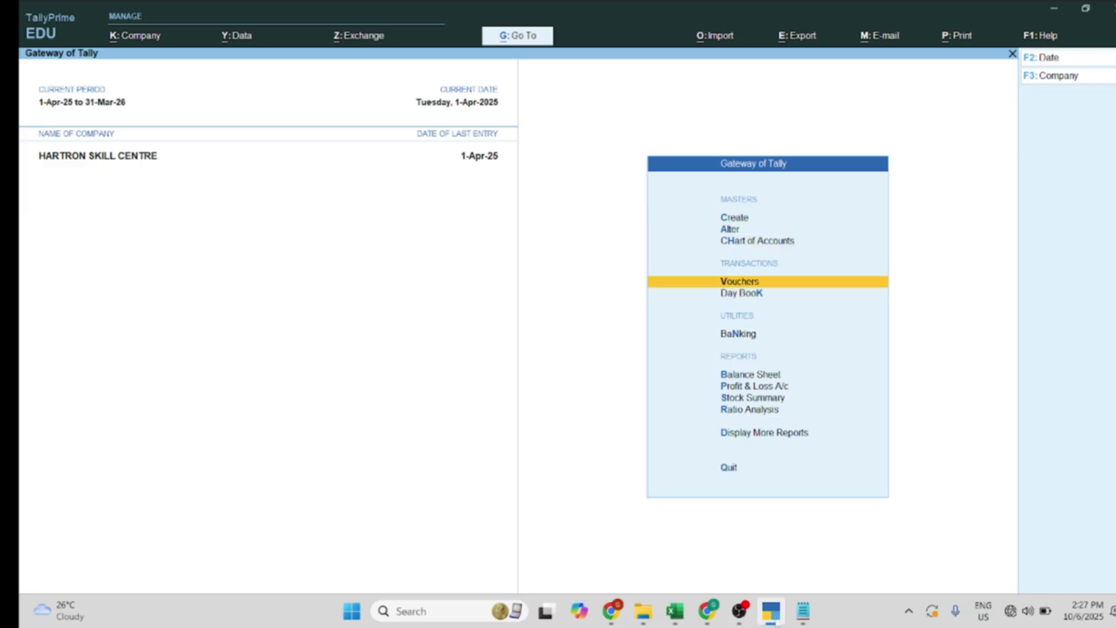
{"action": "key", "text": "Return"}
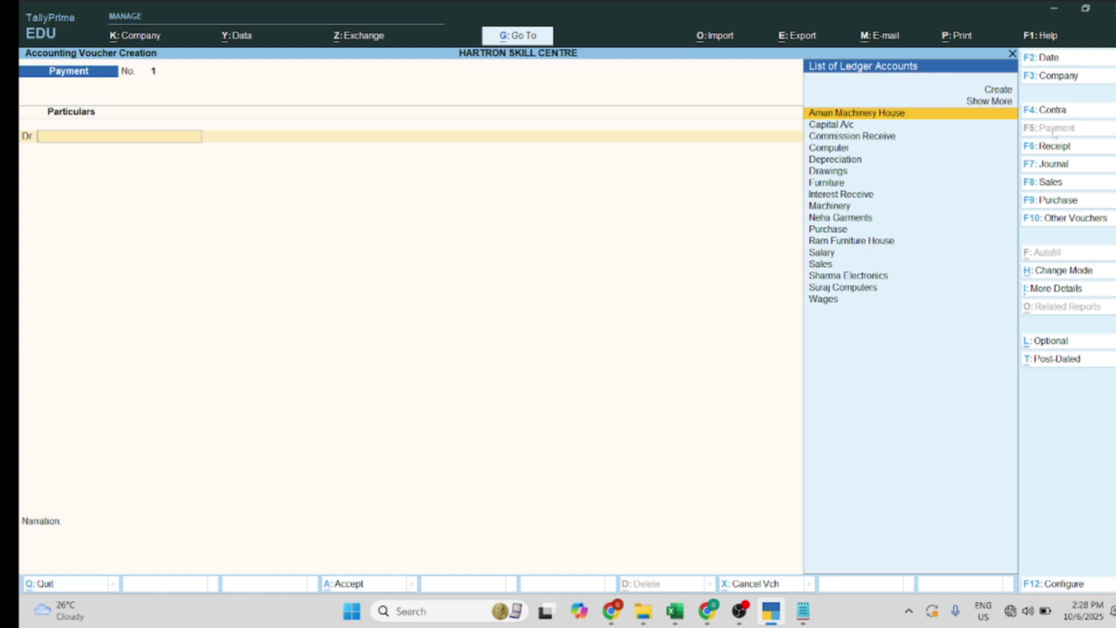
- Switch to Notepad and read the list of payment voucher transactions
{"action": "key", "text": "alt+Tab"}
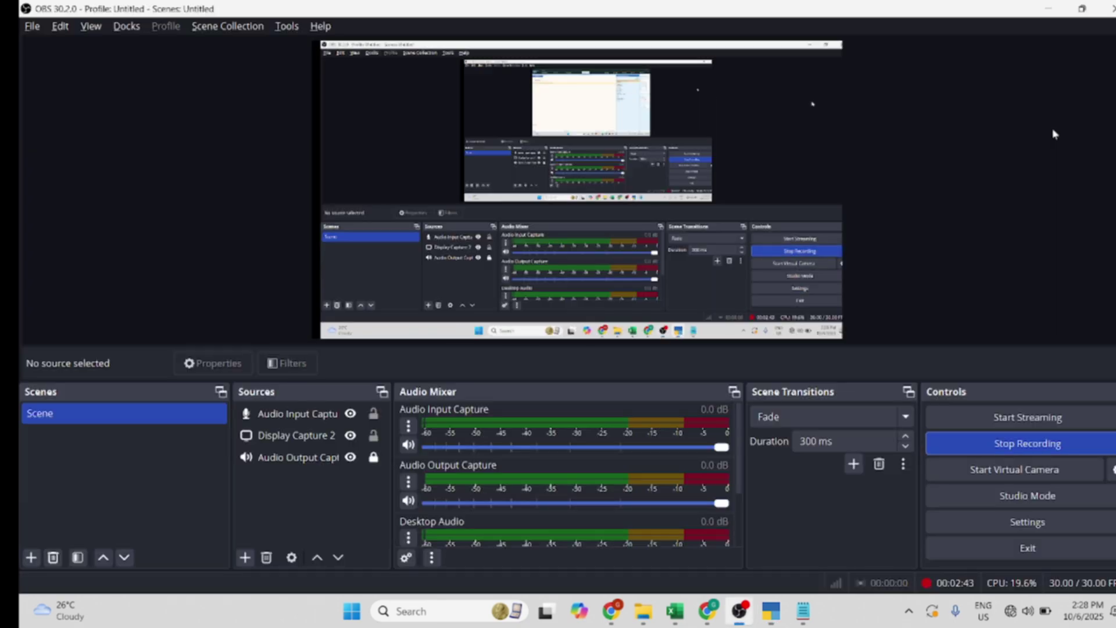
{"action": "key", "text": "alt+Tab"}
{"action": "key", "text": "alt+Tab"}
{"action": "key", "text": "alt+Tab"}
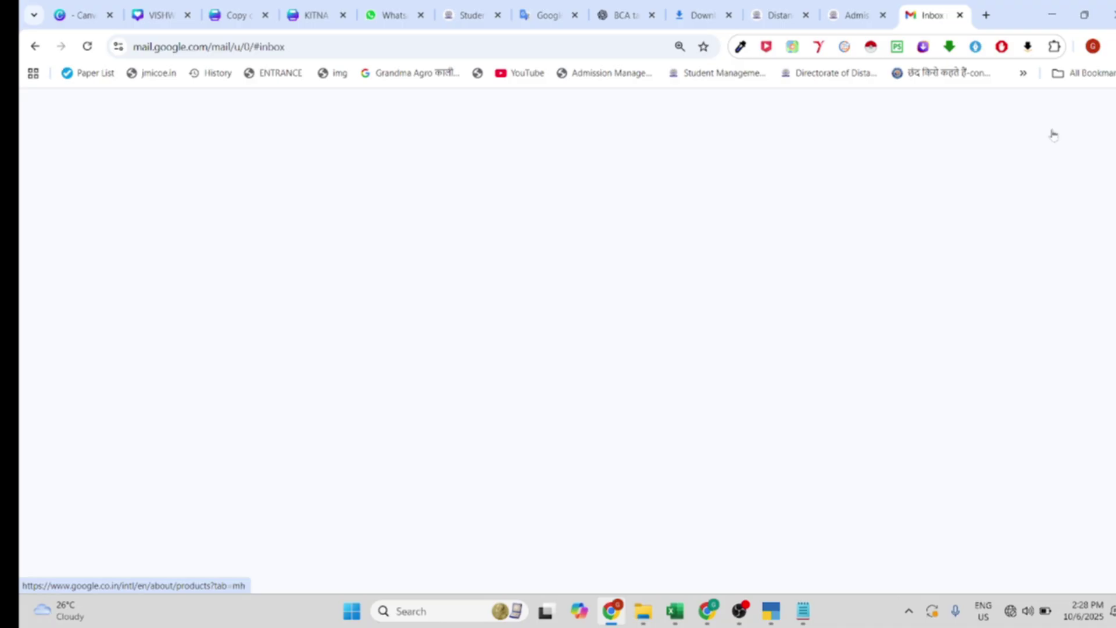
{"action": "key", "text": "alt+Tab"}
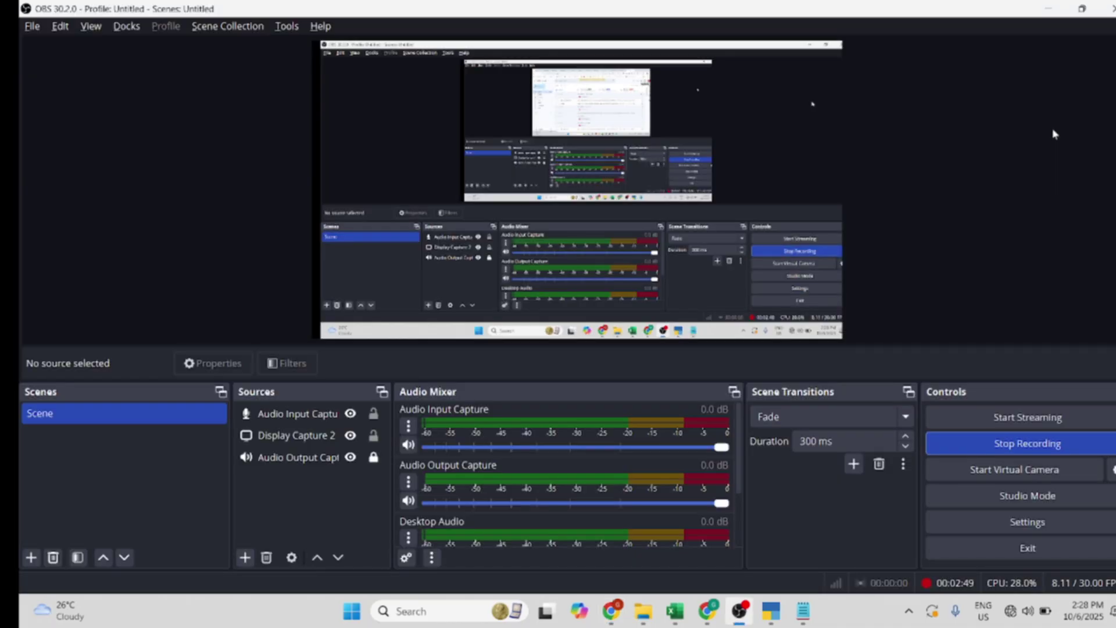
{"action": "key", "text": "alt+Tab"}
{"action": "key", "text": "alt+Tab"}
{"action": "key", "text": "alt+Tab"}
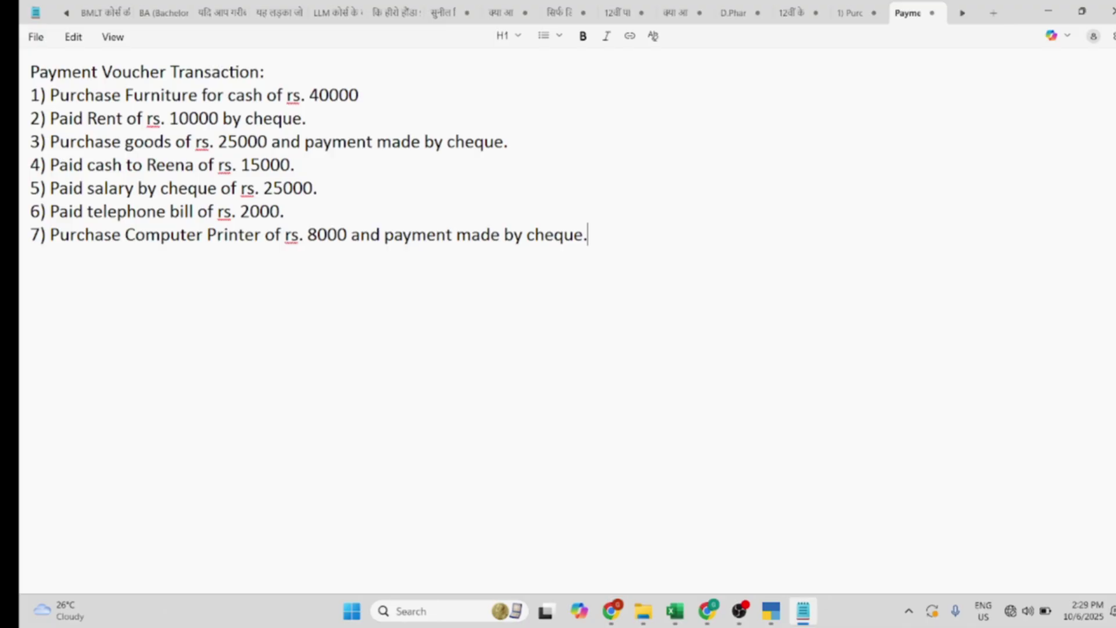
- Return to TallyPrime and start creating a ledger named Furniture A/c for the payment voucher's debit entry
{"action": "key", "text": "alt+Tab"}
{"action": "key", "text": "alt+Tab"}
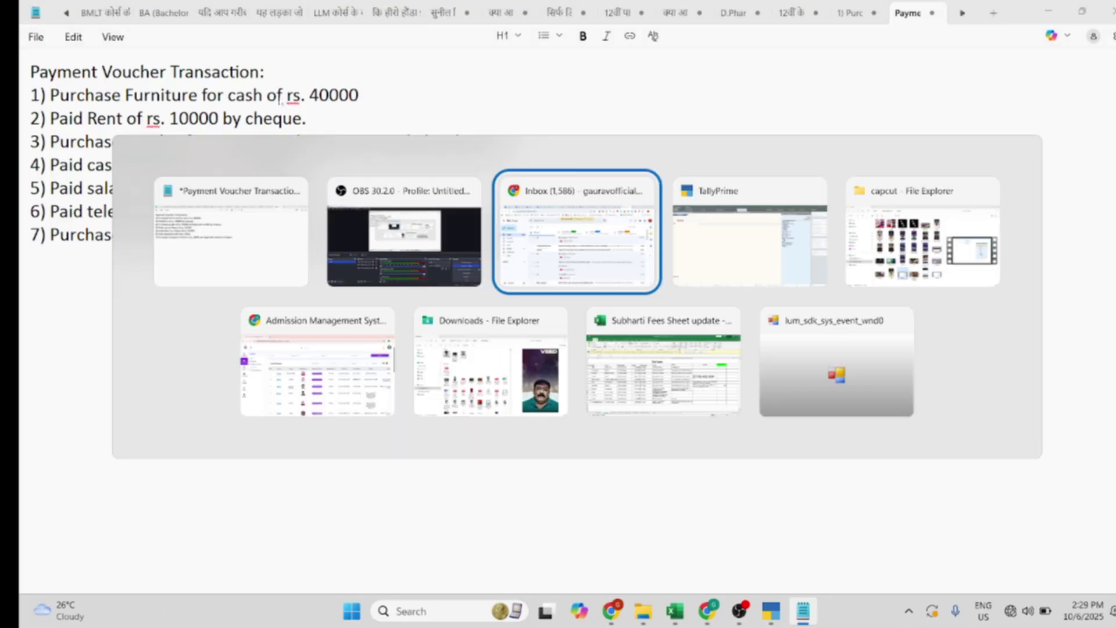
{"action": "key", "text": "alt+Tab"}
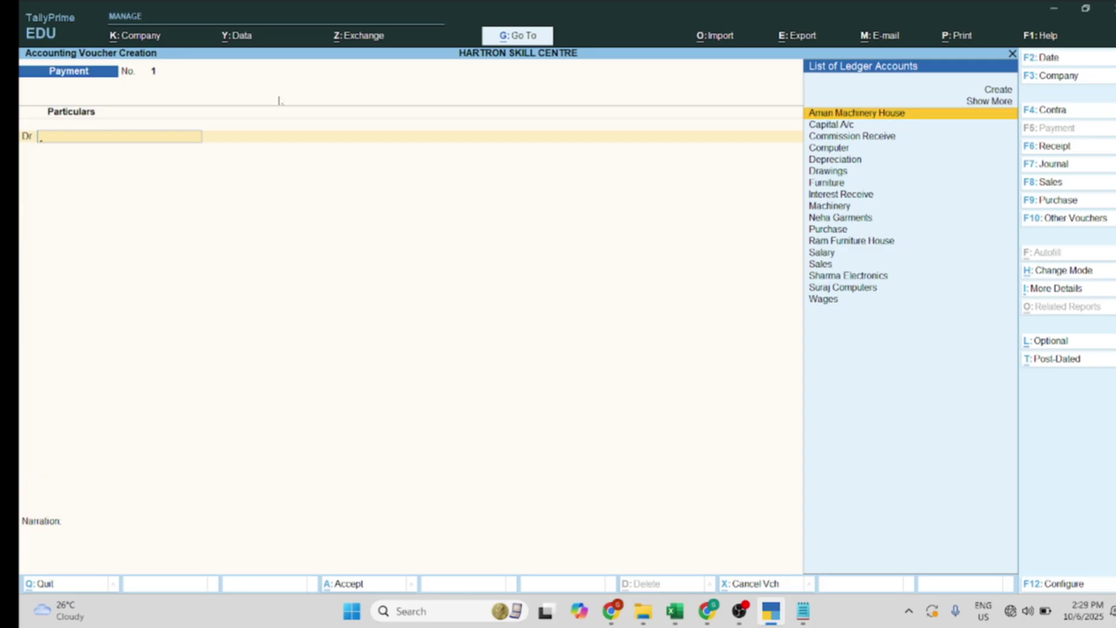
{"action": "key", "text": "Up"}
{"action": "key", "text": "Up"}
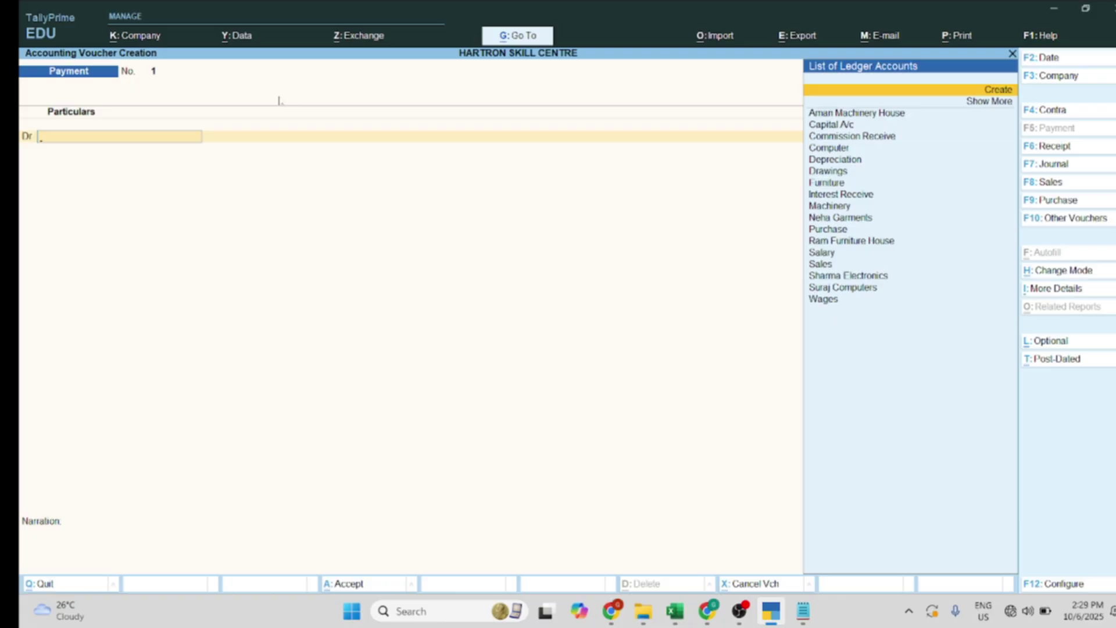
{"action": "key", "text": "Return"}
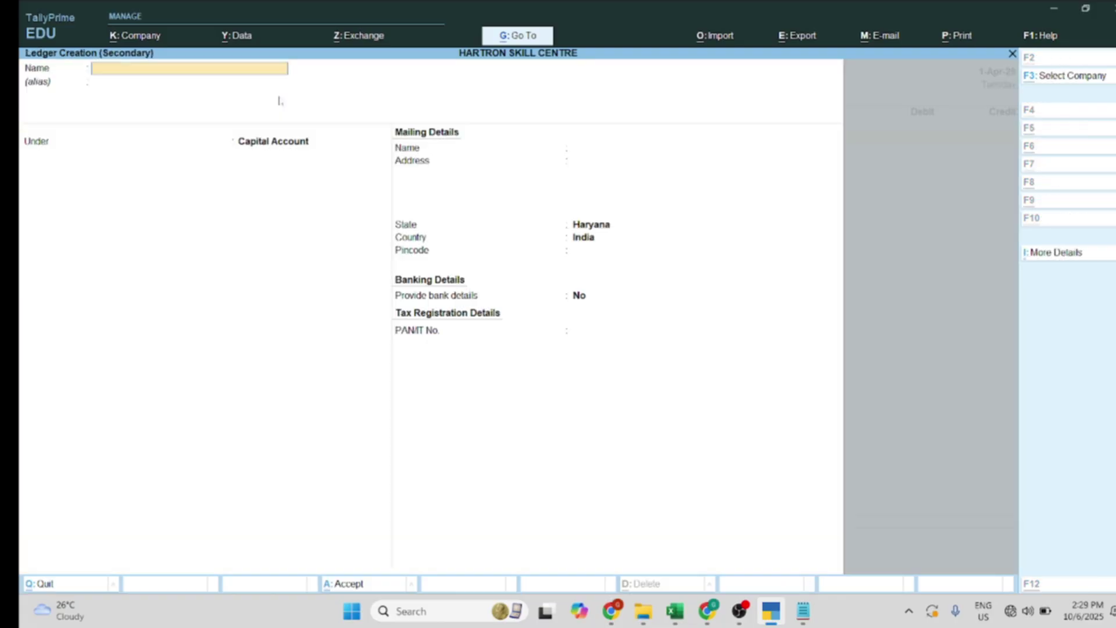
{"action": "type", "text": "F"}
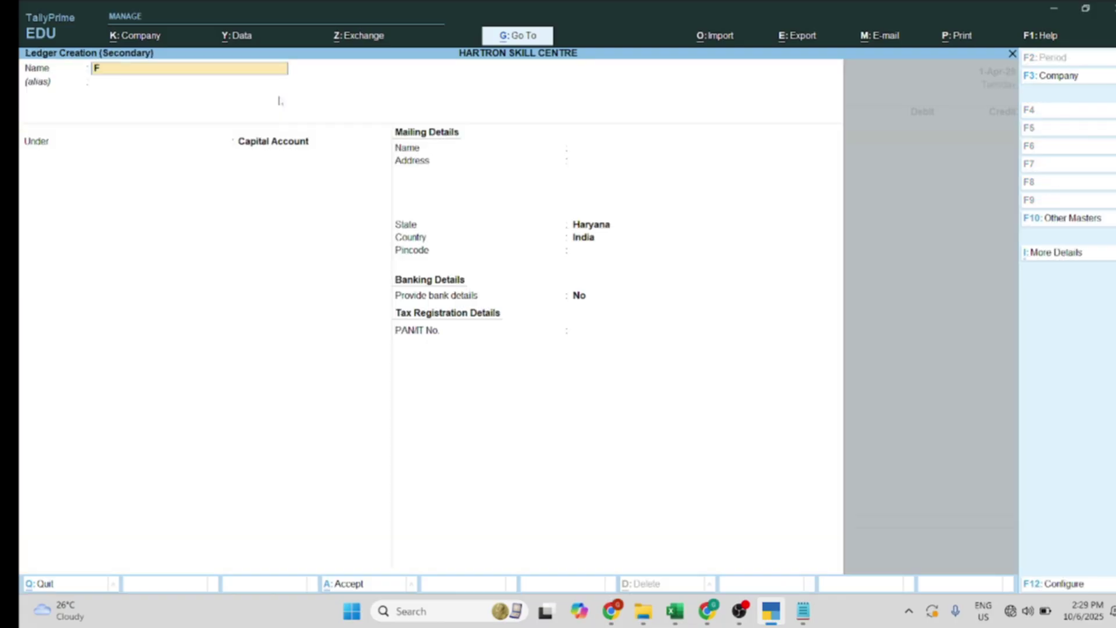
{"action": "type", "text": "urniture"}
{"action": "type", "text": "a/c"}
{"action": "key", "text": "Return"}
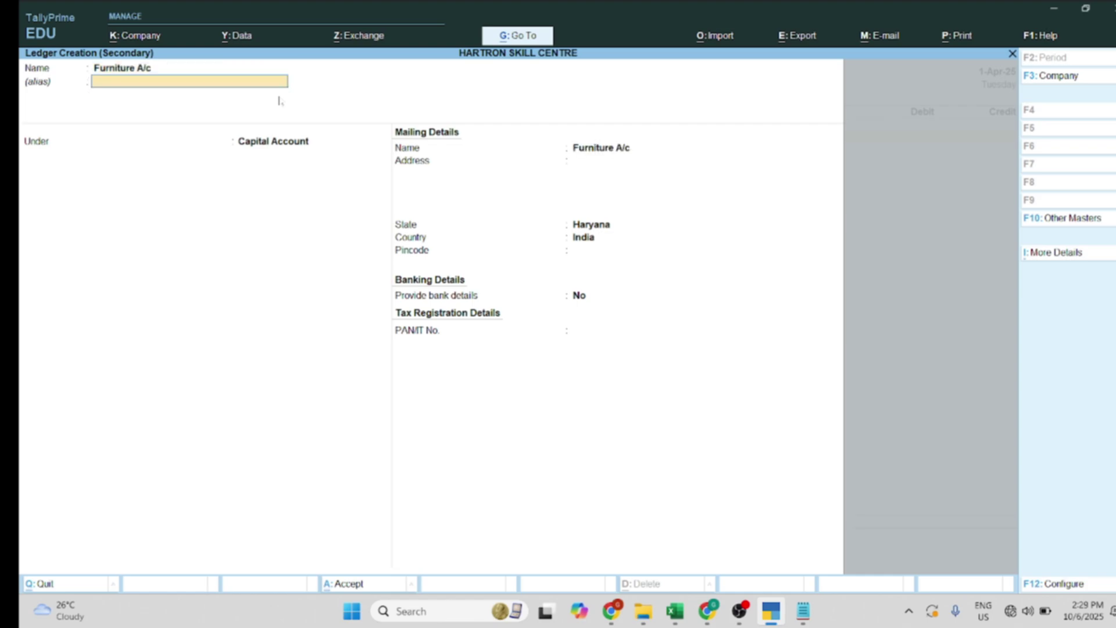
{"action": "key", "text": "Return"}
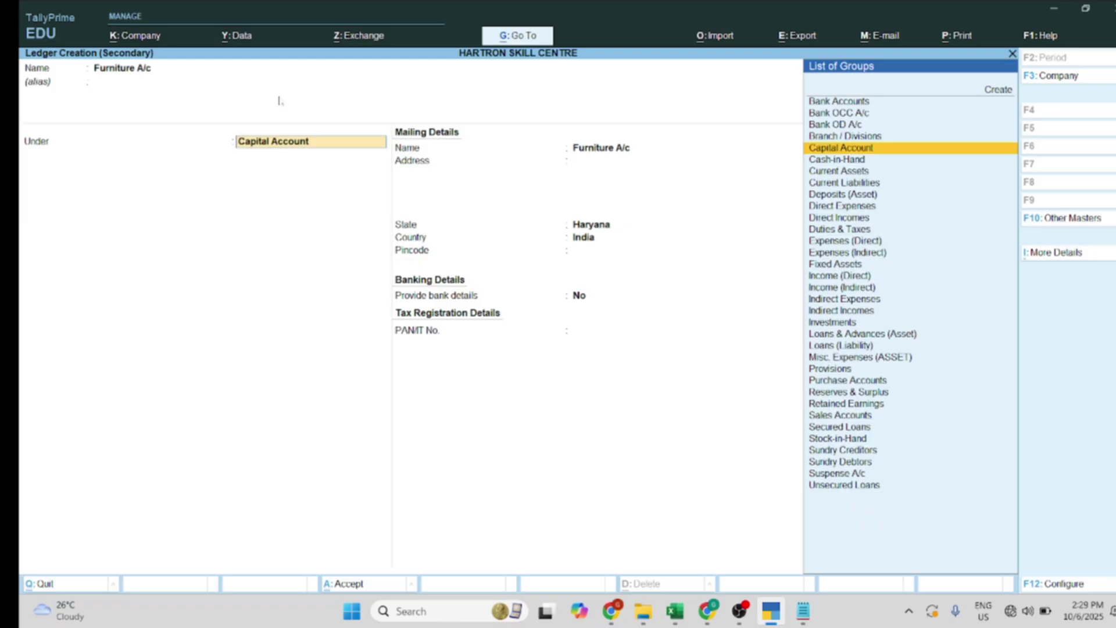
- Place the Furniture A/c ledger under Fixed Assets and save it, keeping the remaining details at their defaults
{"action": "type", "text": "Fi"}
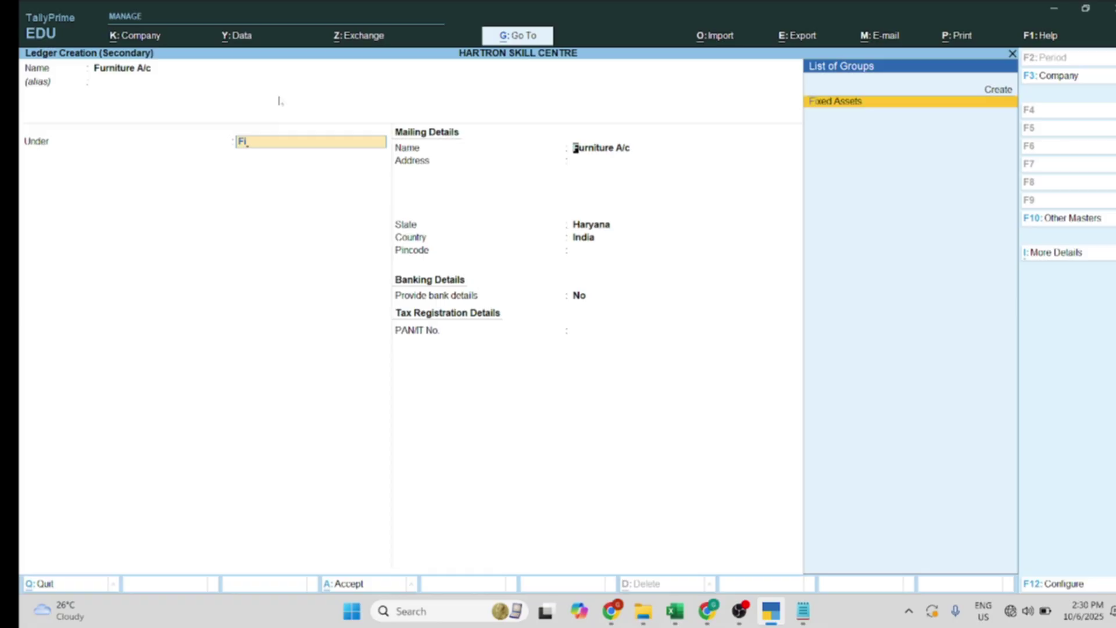
{"action": "key", "text": "Return"}
{"action": "key", "text": "Return"}
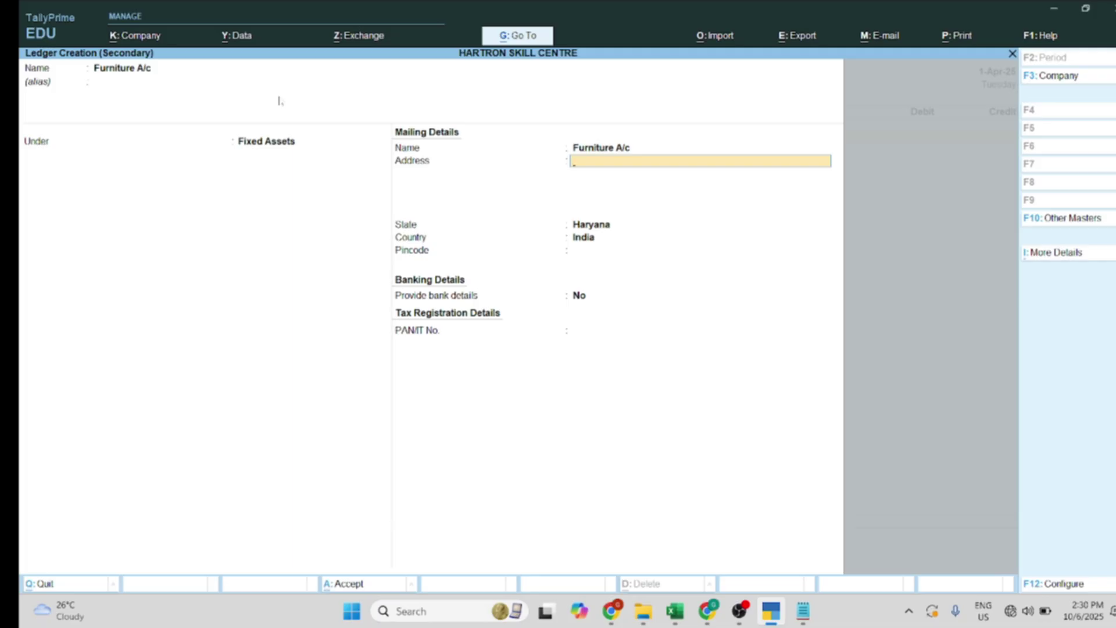
{"action": "key", "text": "Return"}
{"action": "key", "text": "Return"}
{"action": "key", "text": "Return"}
{"action": "key", "text": "Return"}
{"action": "key", "text": "Return"}
{"action": "key", "text": "Return"}
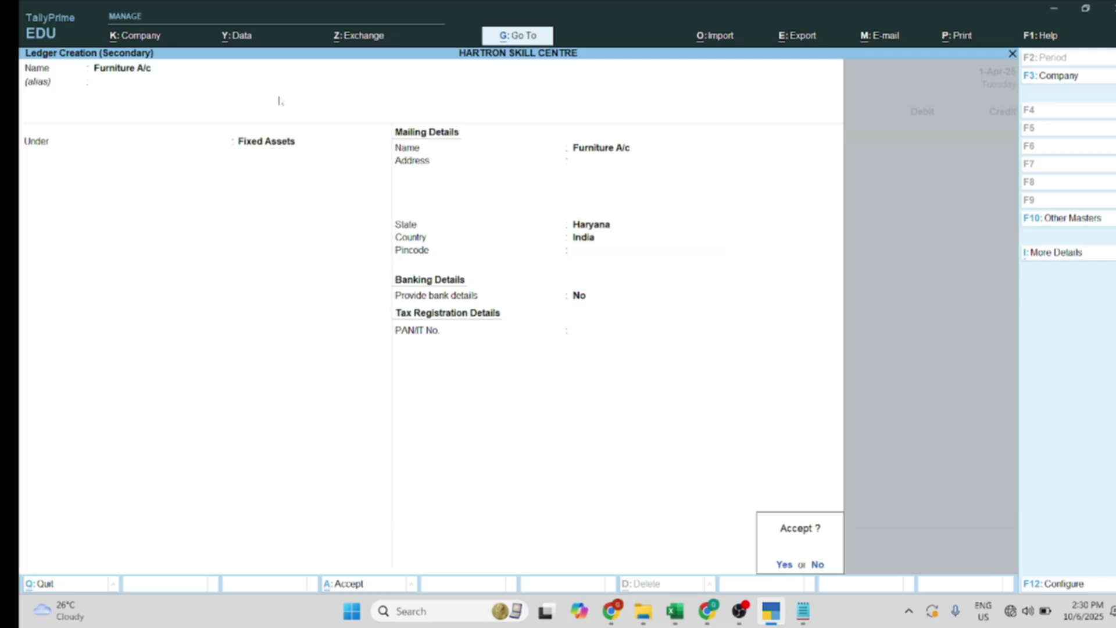
{"action": "key", "text": "Return"}
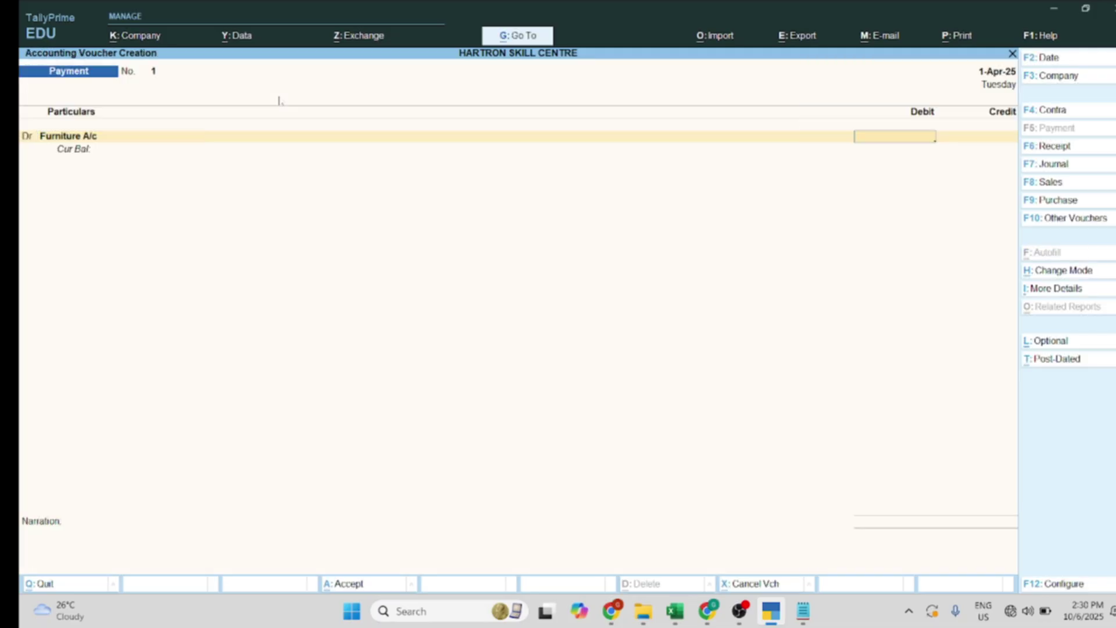
- Debit Furniture A/c with 40000 and credit the same amount to Cash
{"action": "type", "text": "40000"}
{"action": "key", "text": "Return"}
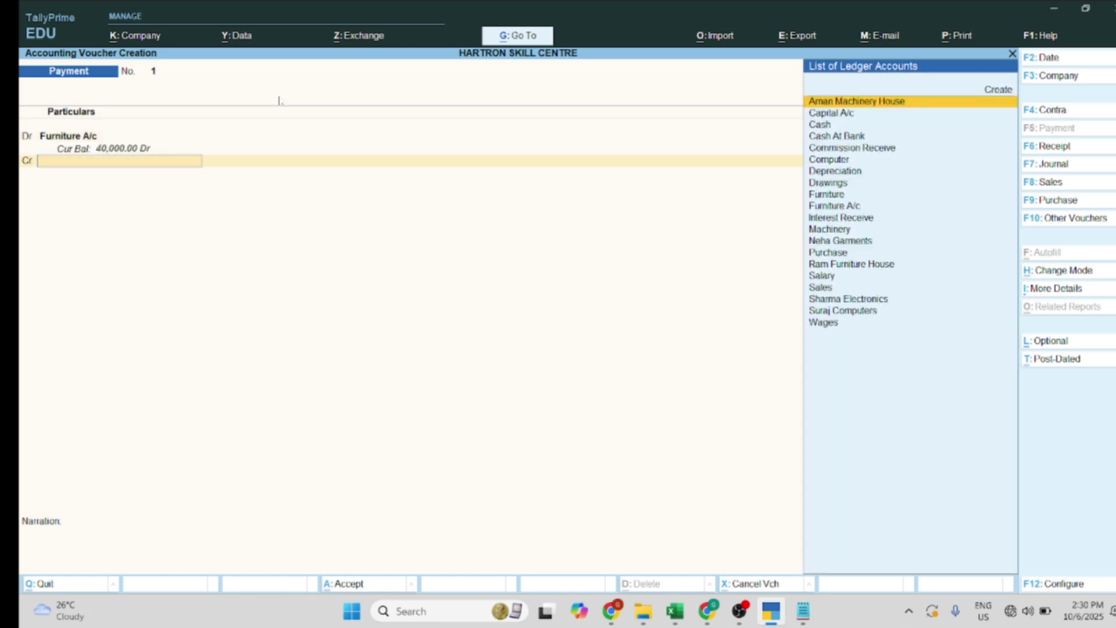
{"action": "type", "text": "Ca"}
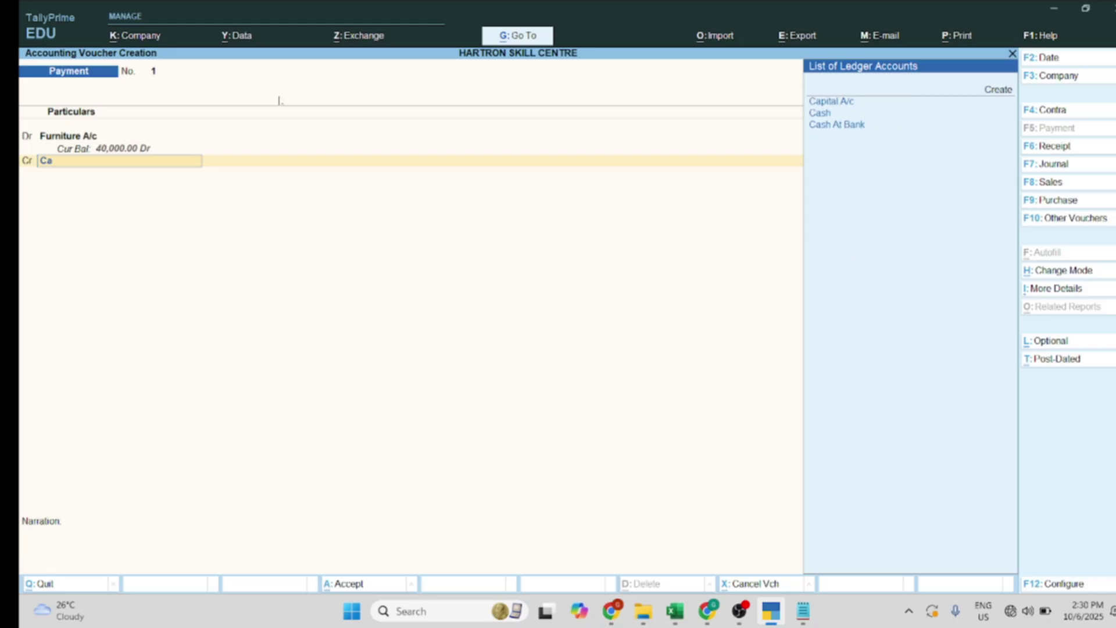
{"action": "type", "text": "sh"}
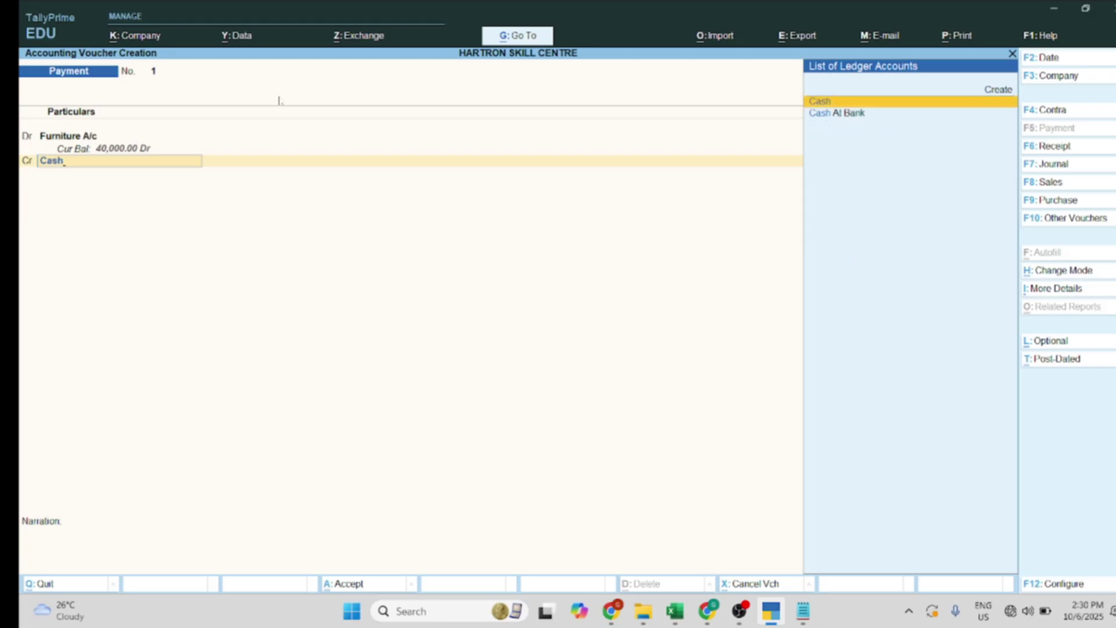
{"action": "key", "text": "Return"}
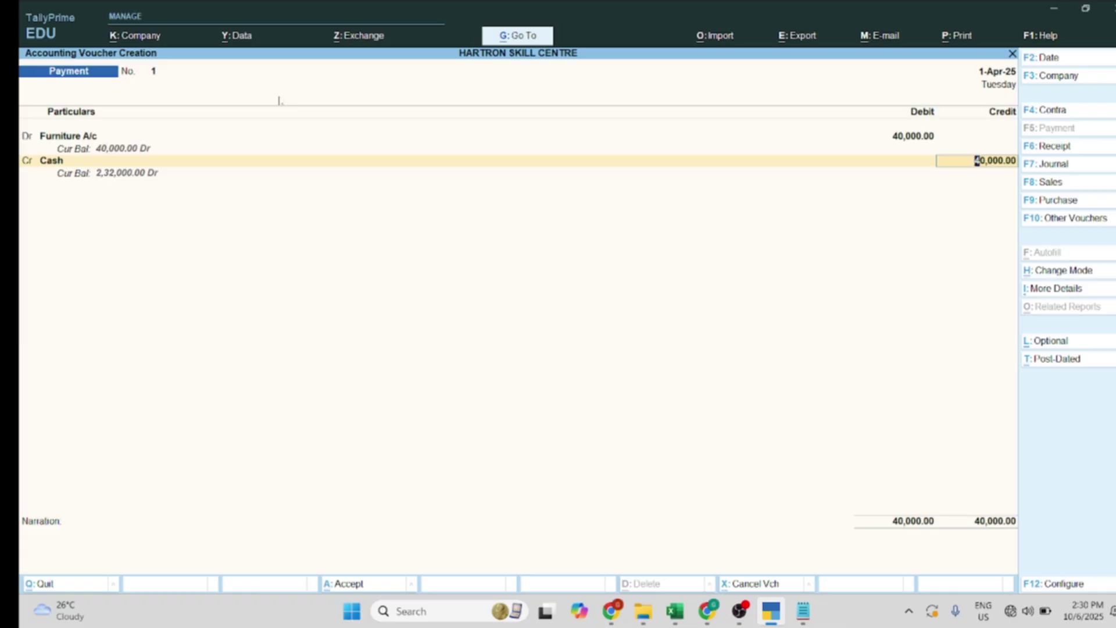
{"action": "key", "text": "Return"}
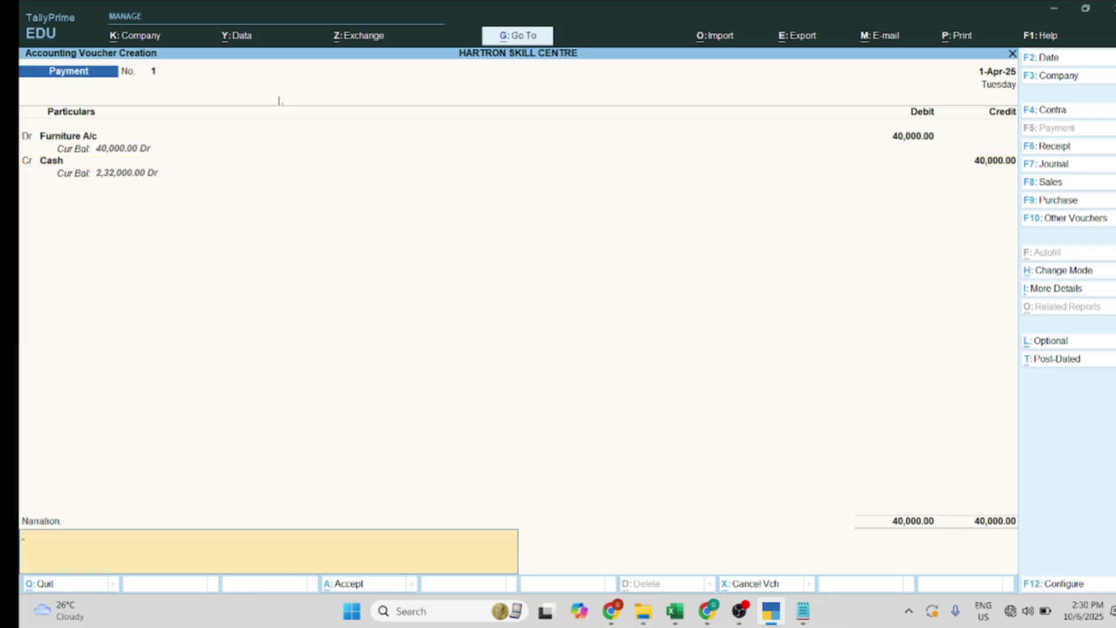
- Set the voucher date to 2-Apr-25 and save the furniture payment voucher with a blank narration
{"action": "key", "text": "F2"}
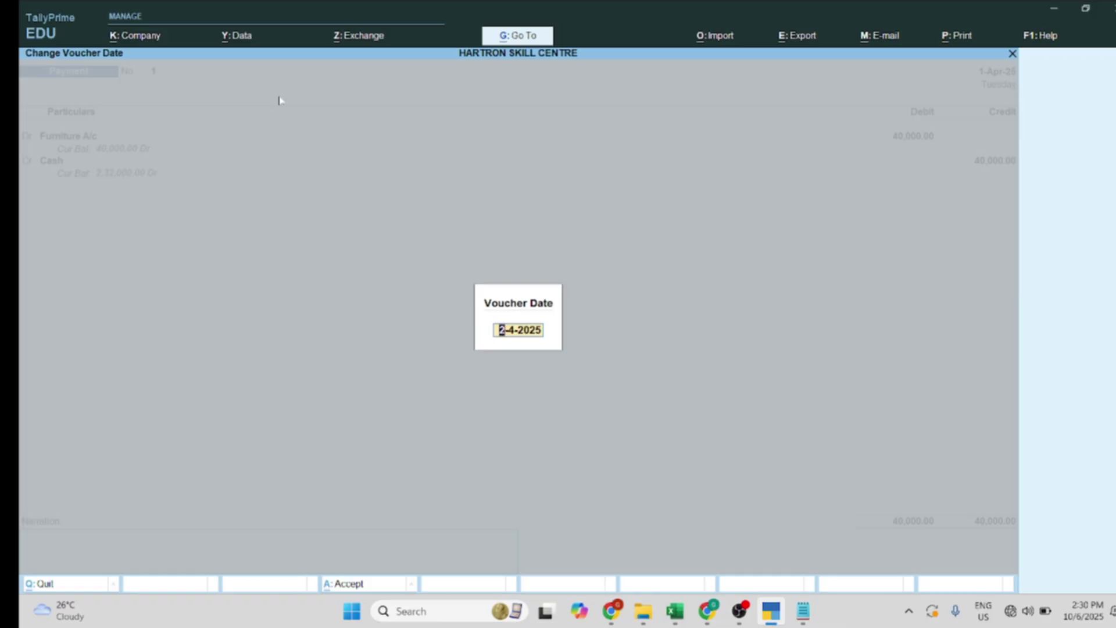
{"action": "type", "text": "2/4"}
{"action": "key", "text": "Return"}
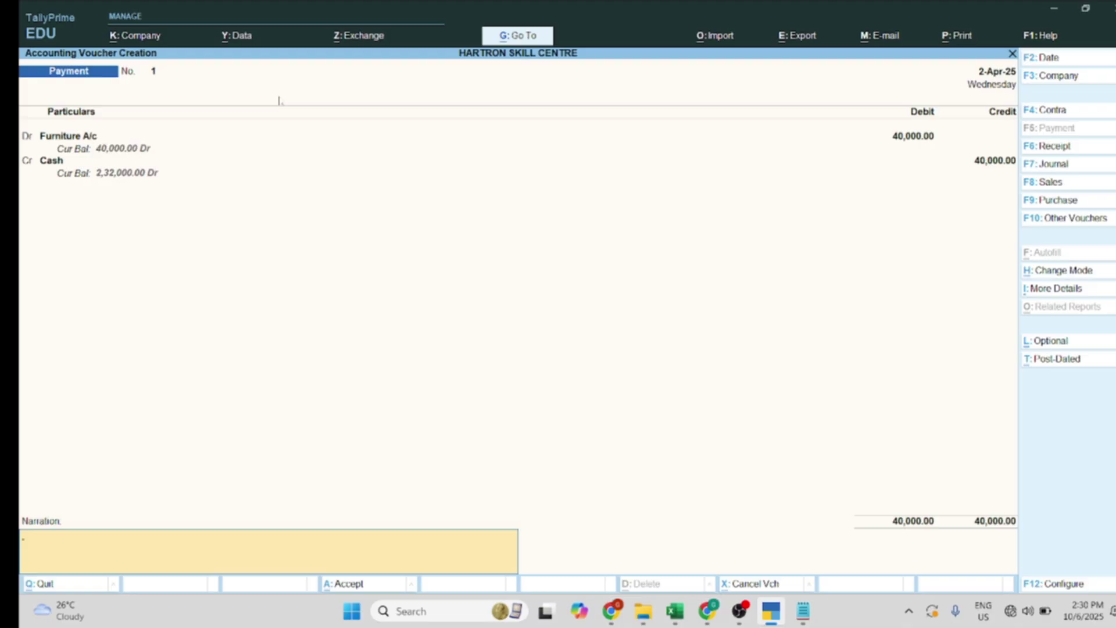
{"action": "key", "text": "Return"}
{"action": "key", "text": "Return"}
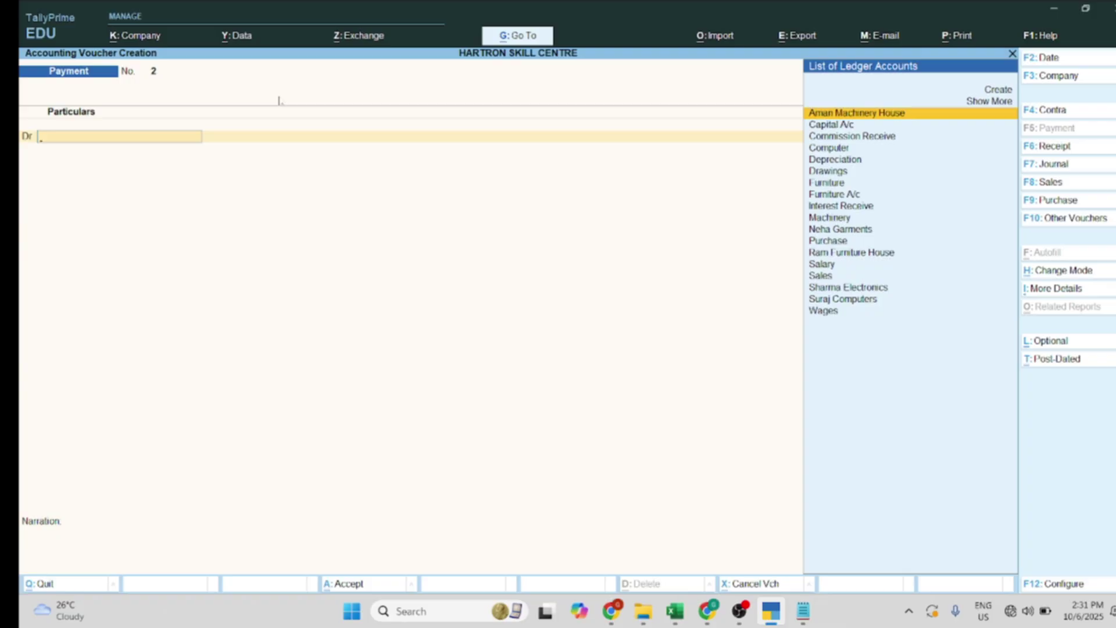
- Check the second transaction in Notepad, and back in TallyPrime start a new ledger named Rent A/c for the debit entry
{"action": "key", "text": "alt+Tab"}
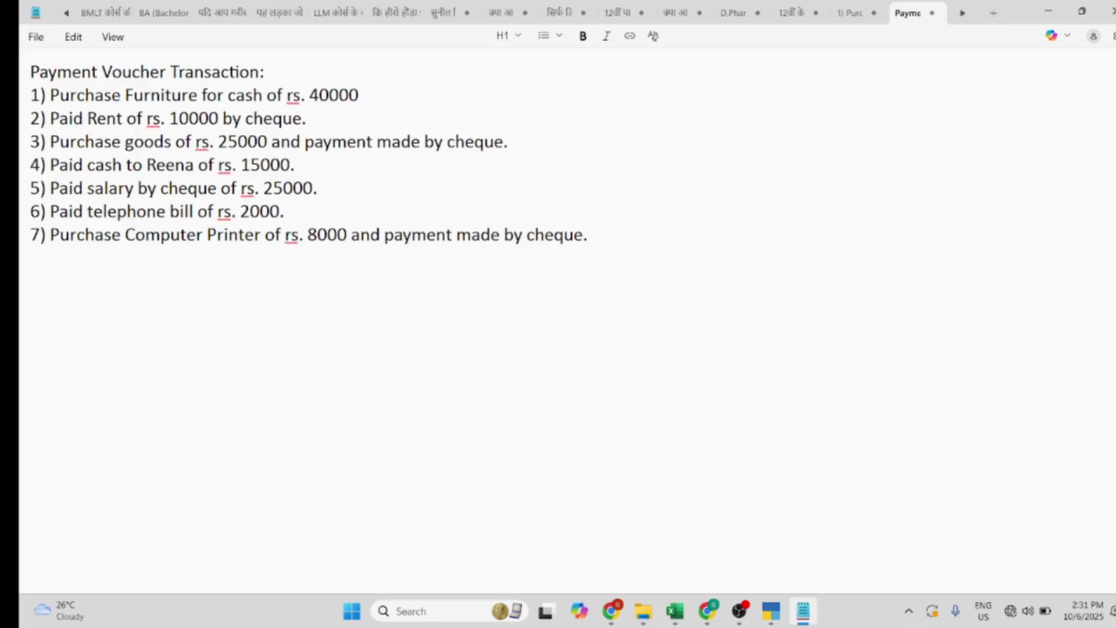
{"action": "key", "text": "alt+Tab"}
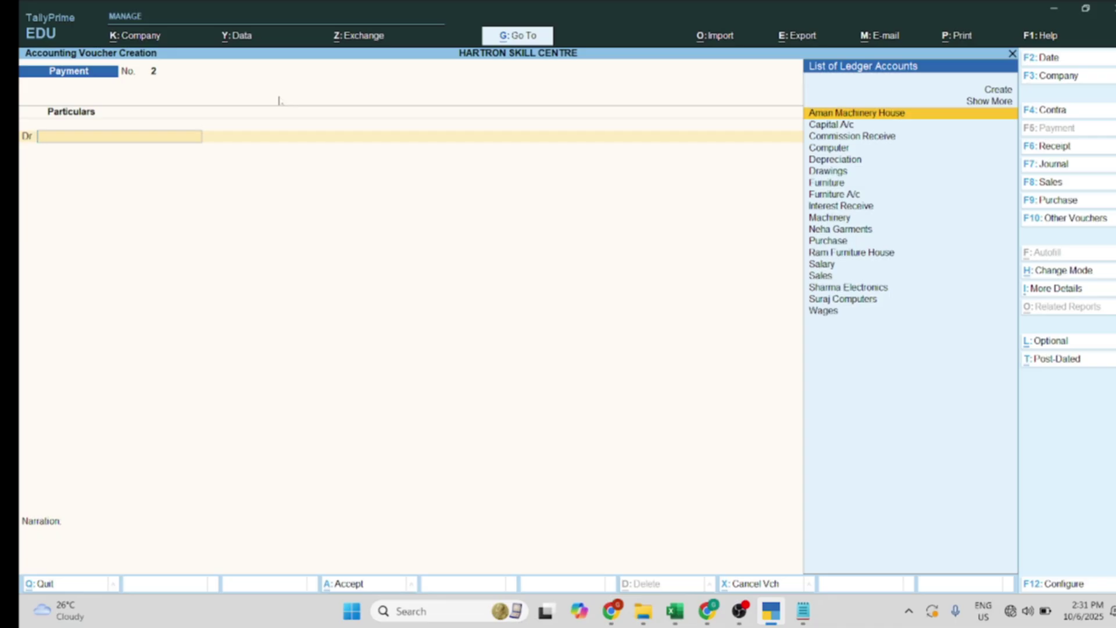
{"action": "key", "text": "alt+c"}
{"action": "type", "text": "R"}
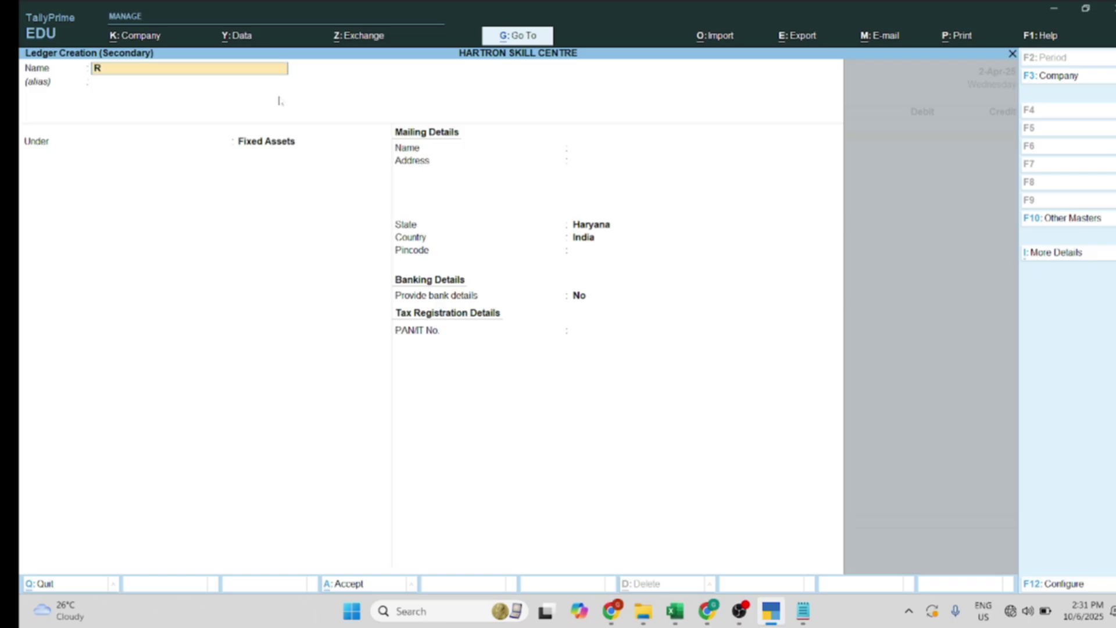
{"action": "type", "text": "ent a/c"}
{"action": "key", "text": "Return"}
{"action": "key", "text": "Return"}
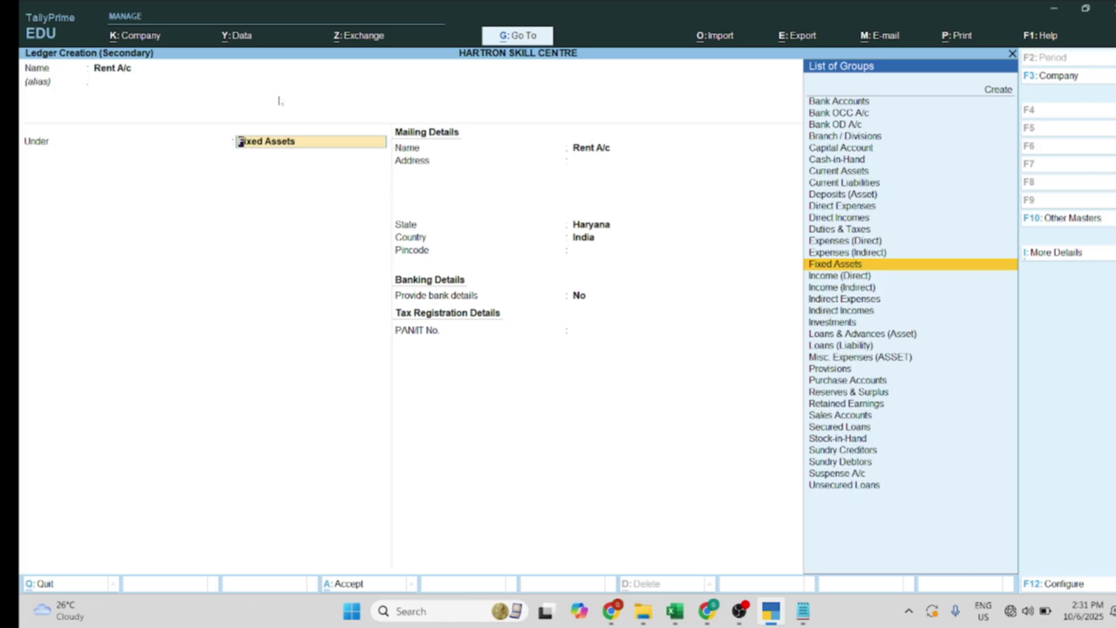
- Place the Rent A/c ledger under Indirect Expenses and save it with the default ledger type and bank details
{"action": "type", "text": "Ind"}
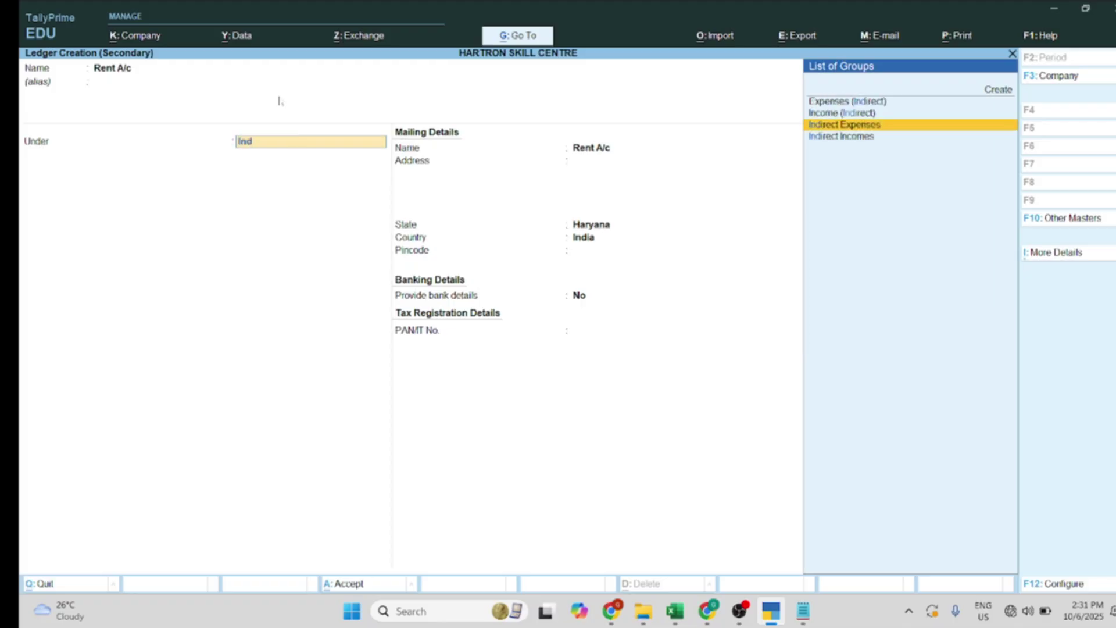
{"action": "key", "text": "Return"}
{"action": "key", "text": "Return"}
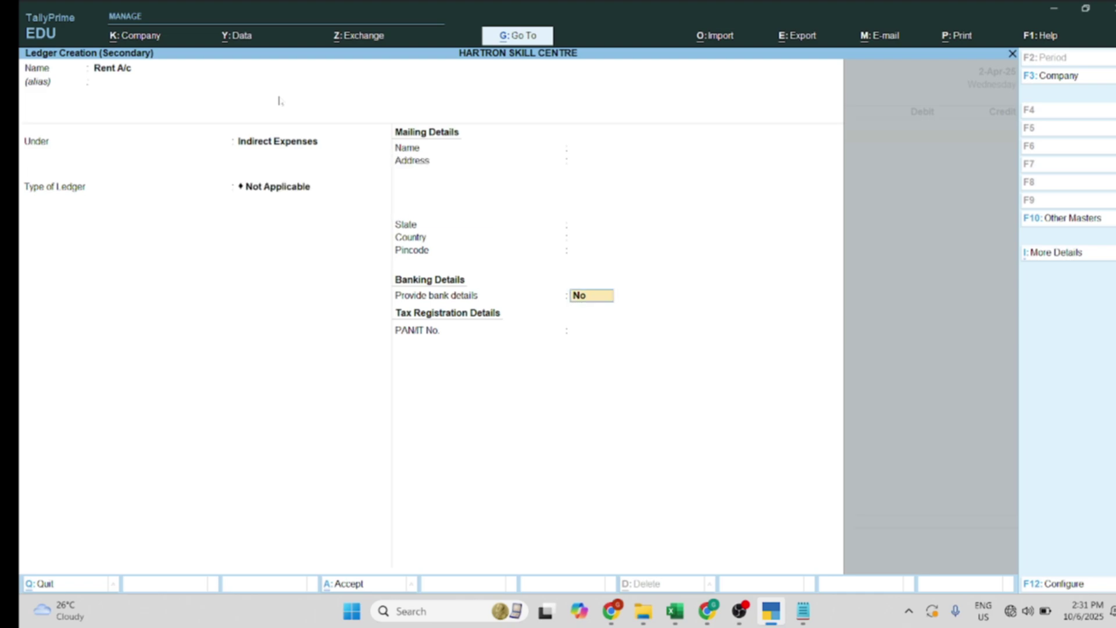
{"action": "key", "text": "Return"}
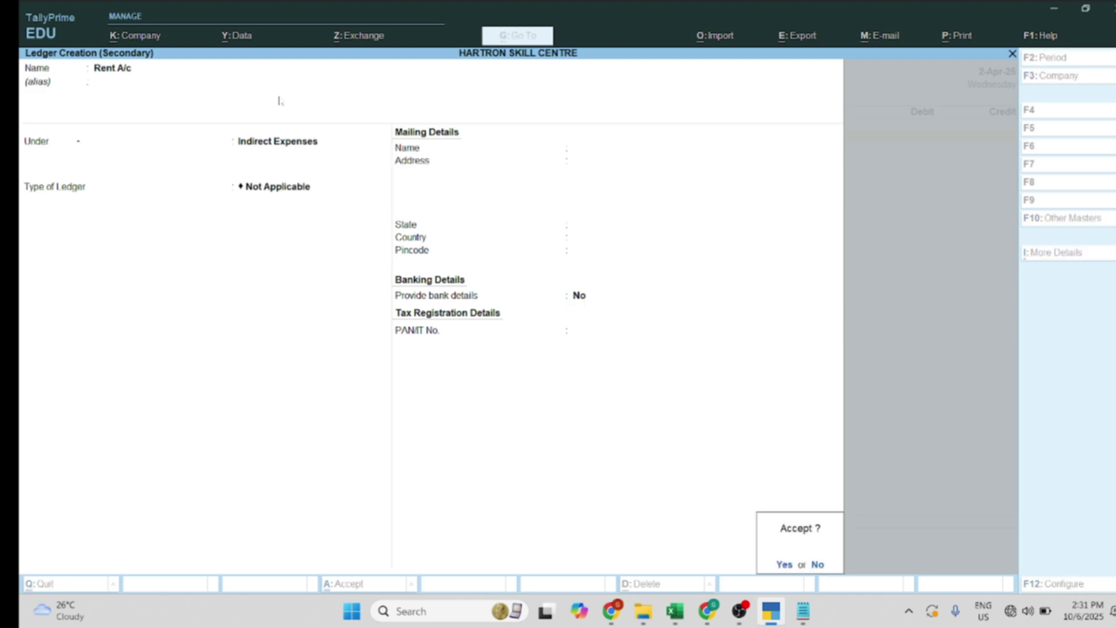
{"action": "key", "text": "Return"}
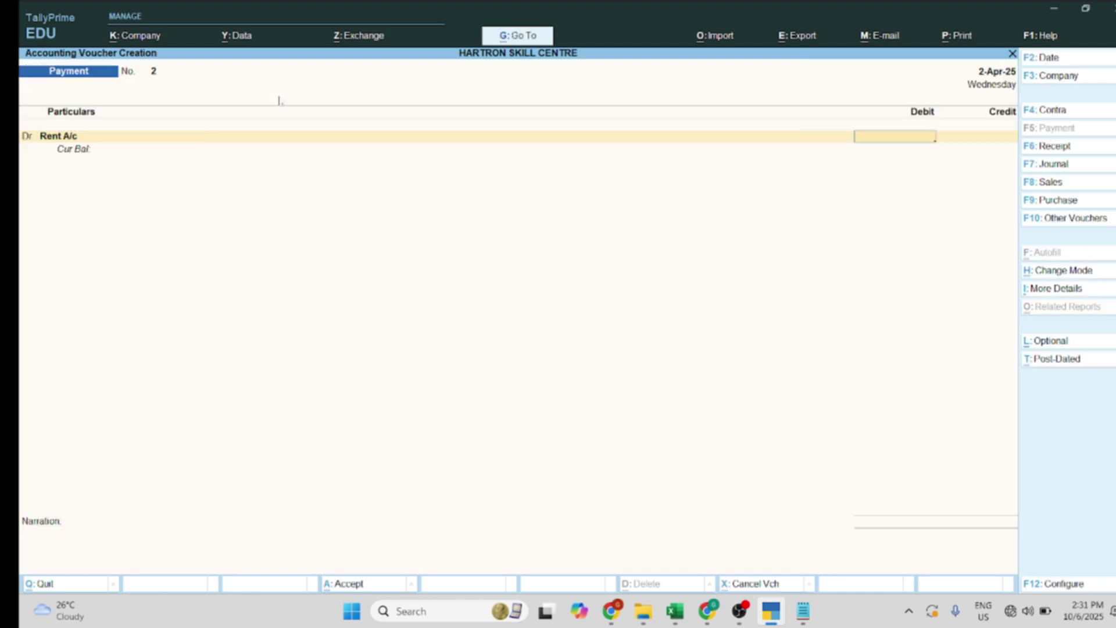
- Check the rent amount in Notepad, and back in TallyPrime debit Rent A/c with 10000
{"action": "key", "text": "alt+Tab"}
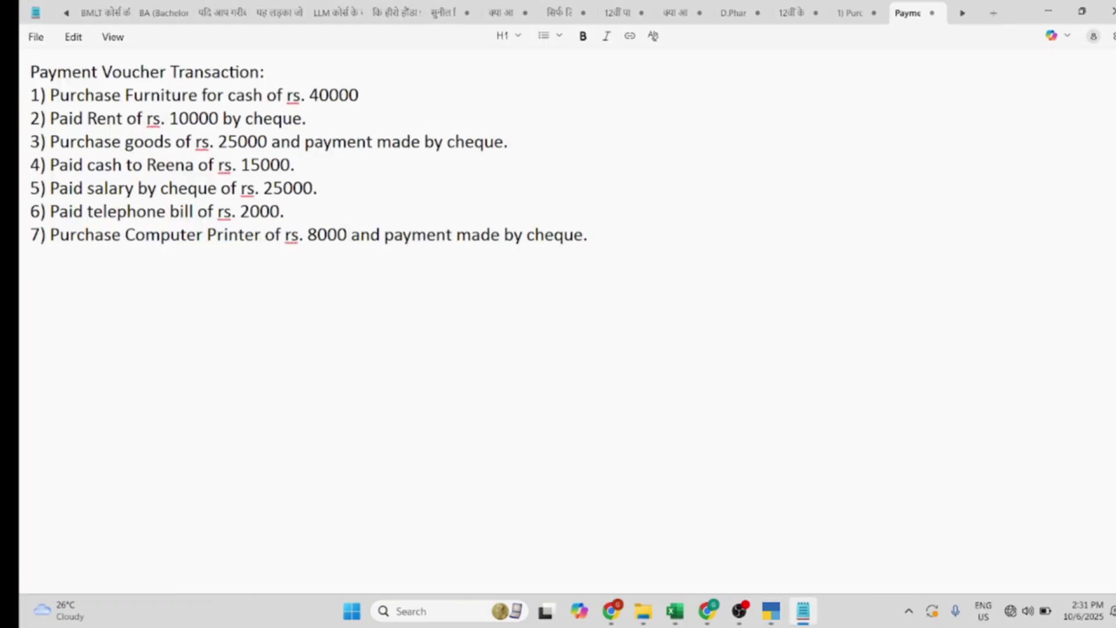
{"action": "key", "text": "alt+Tab"}
{"action": "type", "text": "10000"}
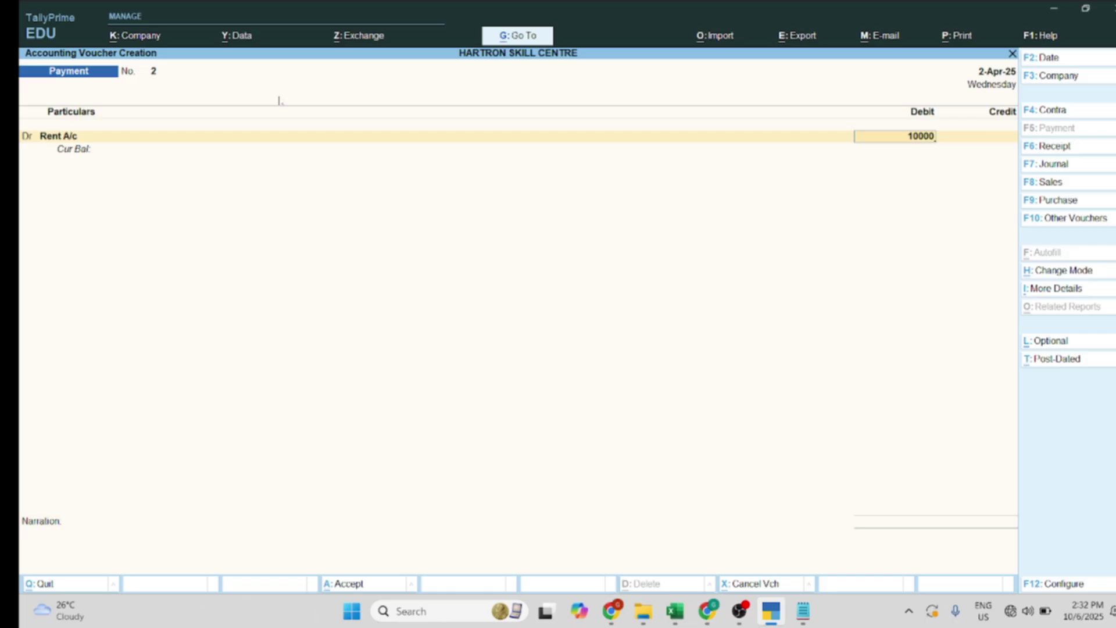
{"action": "key", "text": "Return"}
{"action": "key", "text": "Return"}
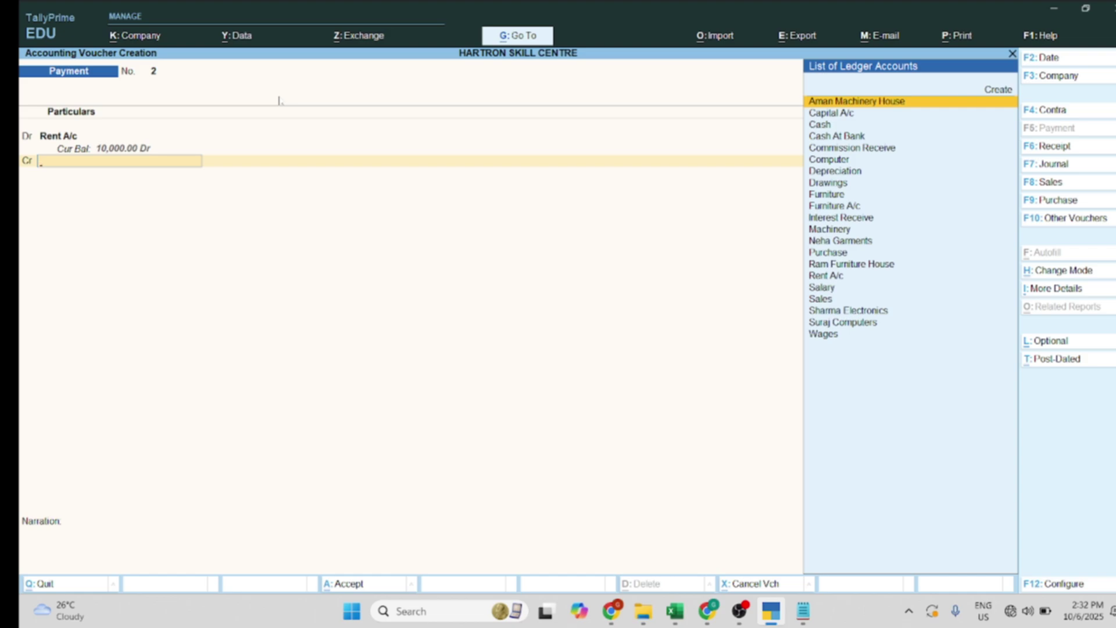
- Create a new ledger named Bank A/c for the credit entry and place it under Bank Accounts
{"action": "key", "text": "alt+c"}
{"action": "type", "text": "Ban"}
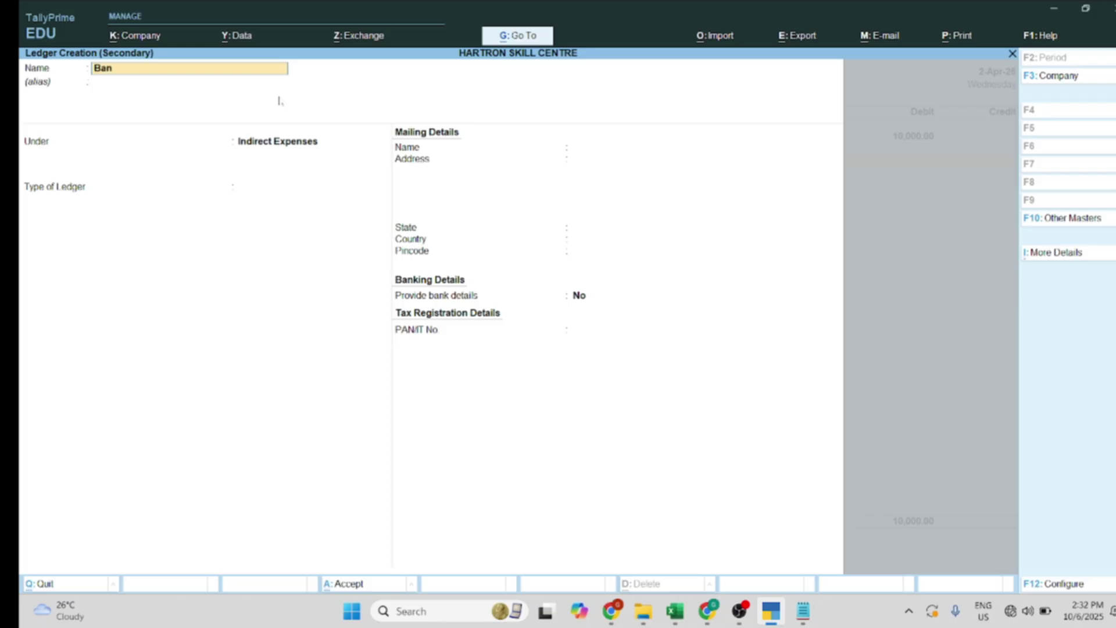
{"action": "type", "text": "k a/c"}
{"action": "key", "text": "Return"}
{"action": "key", "text": "Return"}
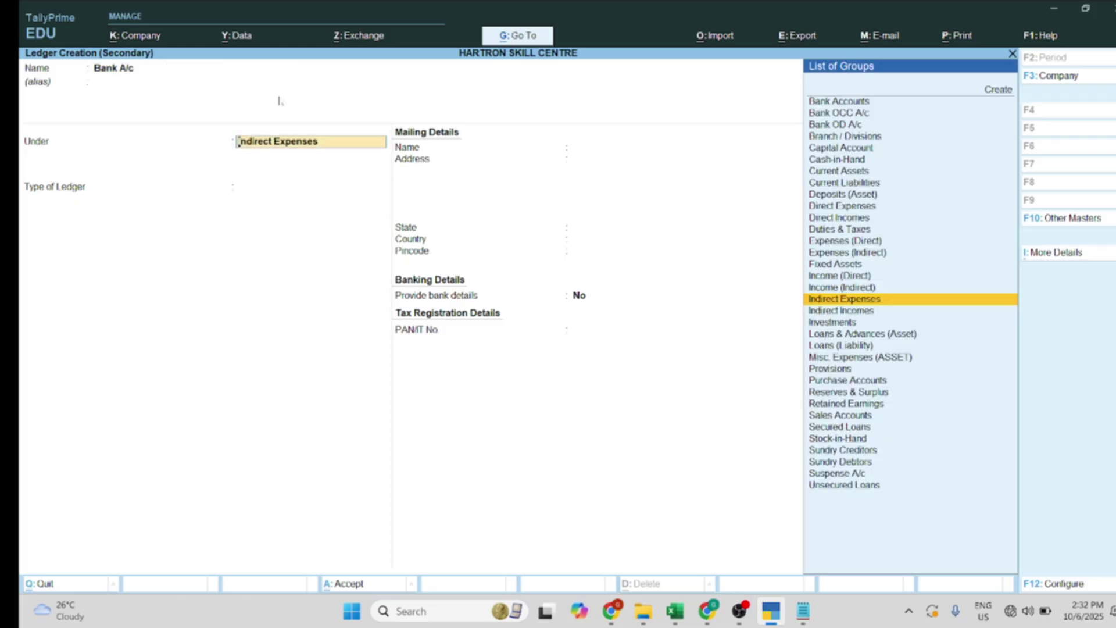
{"action": "type", "text": "B"}
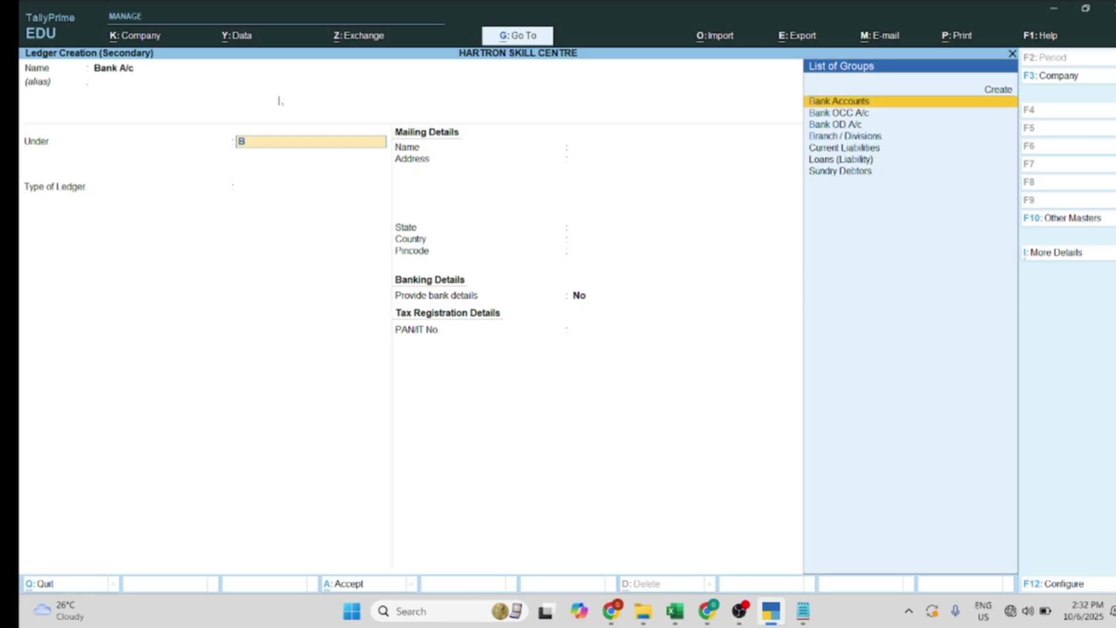
{"action": "key", "text": "Return"}
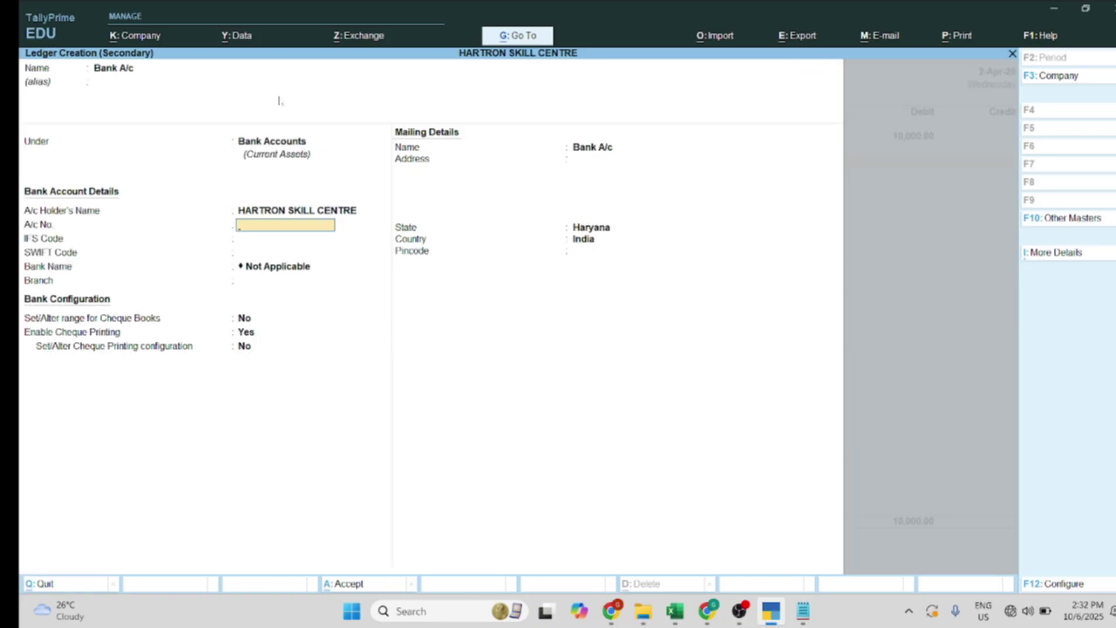
- Keep the default bank account, cheque configuration and mailing details for Bank A/c, and save the ledger into the voucher's credit line
{"action": "key", "text": "Return"}
{"action": "key", "text": "Return"}
{"action": "key", "text": "Return"}
{"action": "key", "text": "Return"}
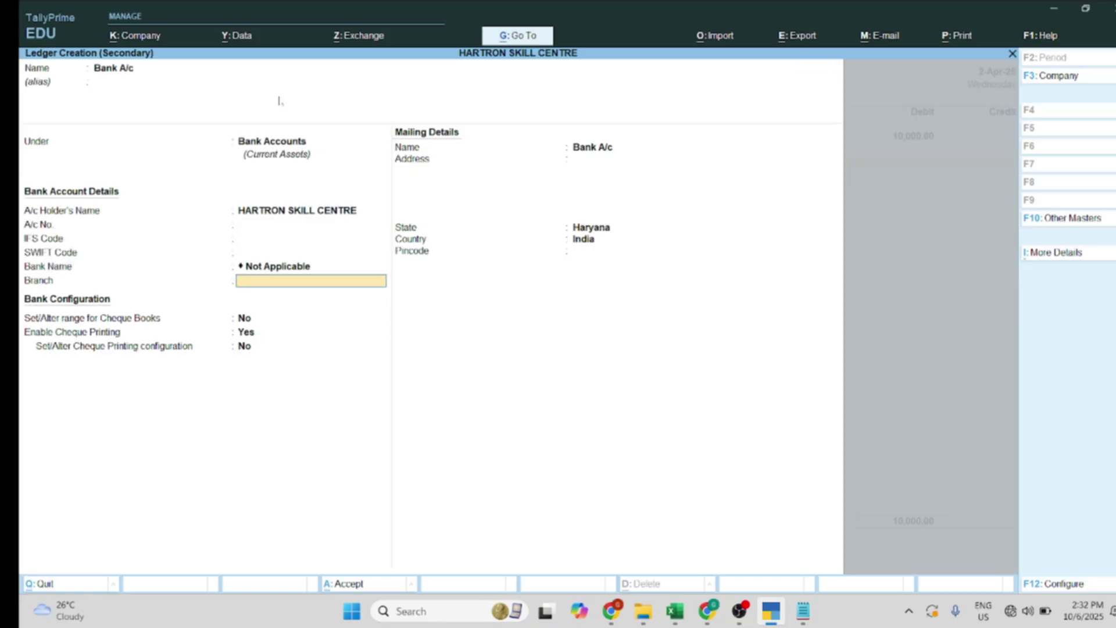
{"action": "key", "text": "Return"}
{"action": "key", "text": "Return"}
{"action": "key", "text": "Return"}
{"action": "key", "text": "Return"}
{"action": "key", "text": "Return"}
{"action": "key", "text": "Return"}
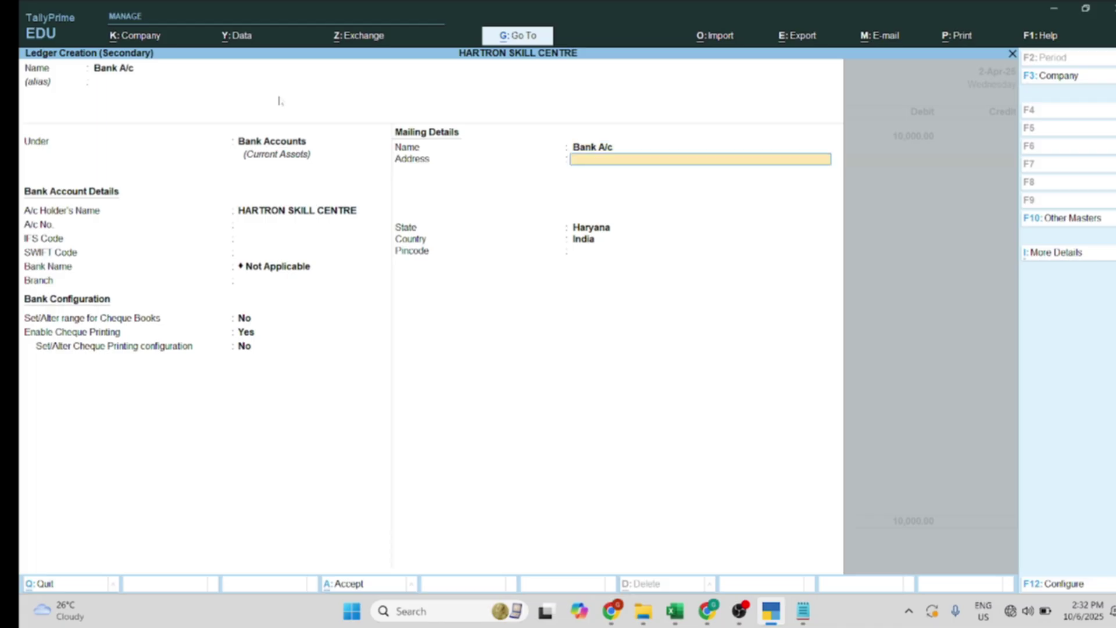
{"action": "key", "text": "Return"}
{"action": "key", "text": "ctrl+a"}
{"action": "key", "text": "Return"}
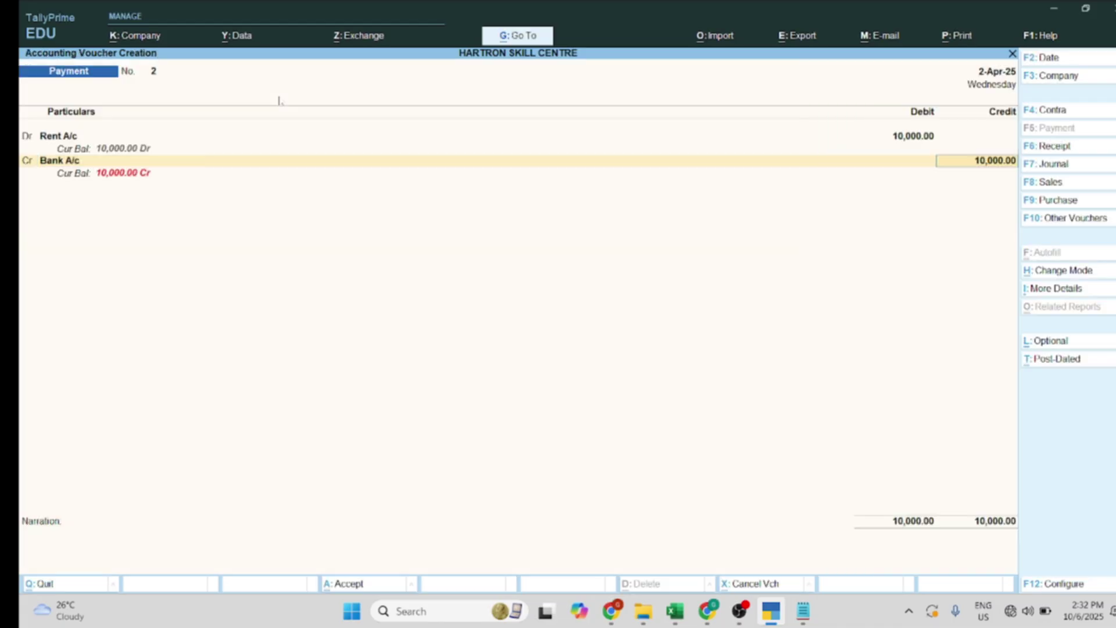
- Credit Bank A/c with 10,000 and allocate it as a cheque, entering the instrument number and keeping the date 2-Apr-25
{"action": "key", "text": "Return"}
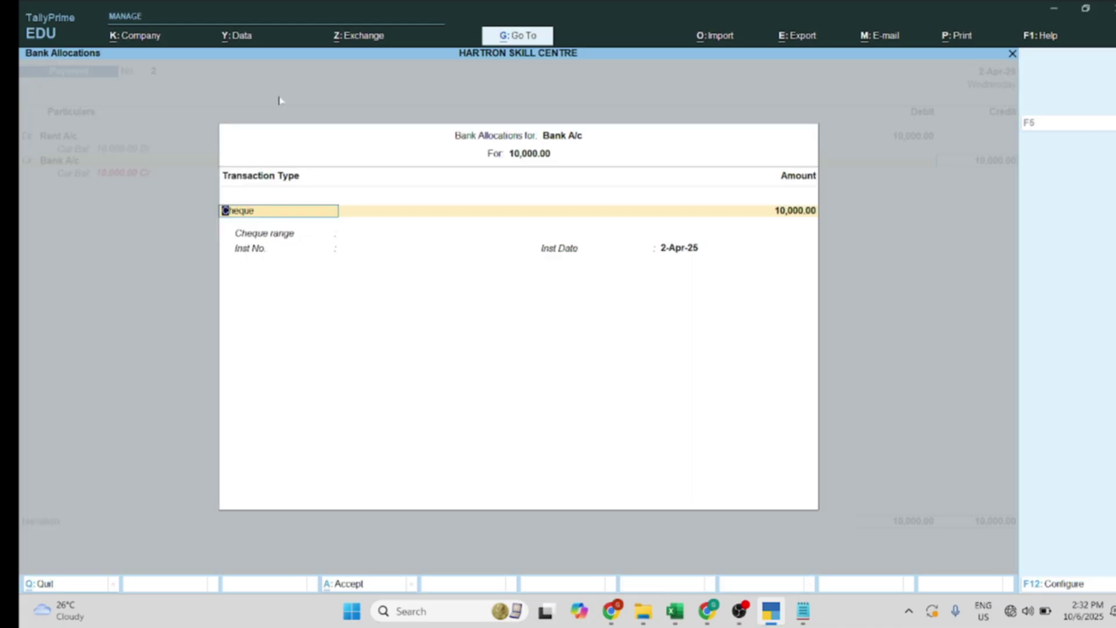
{"action": "key", "text": "Return"}
{"action": "key", "text": "Return"}
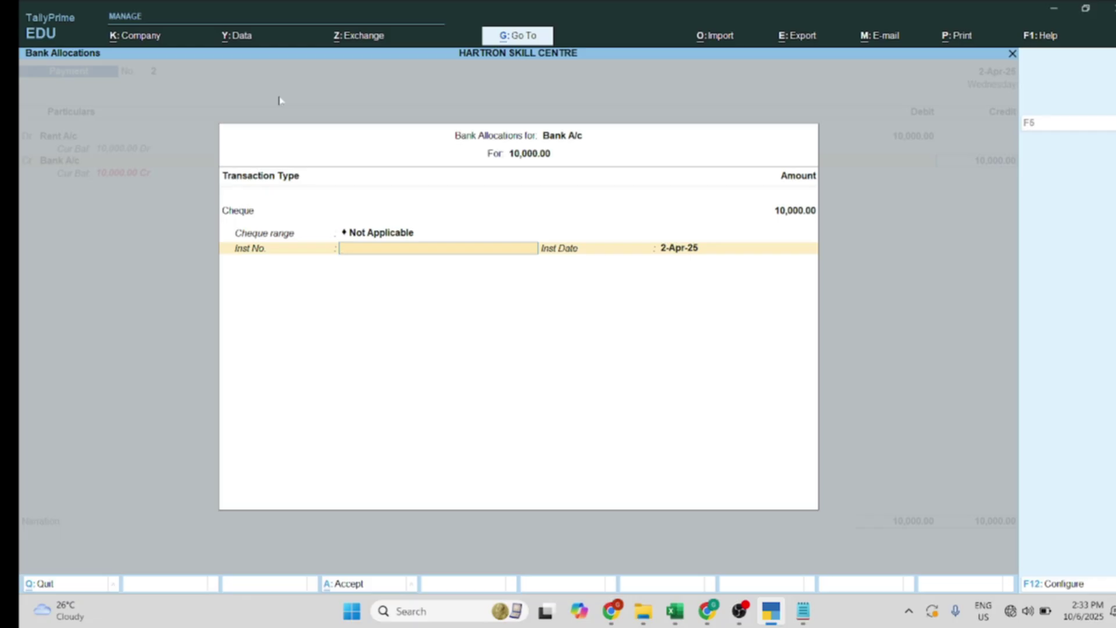
{"action": "type", "text": "576767346"}
{"action": "key", "text": "Return"}
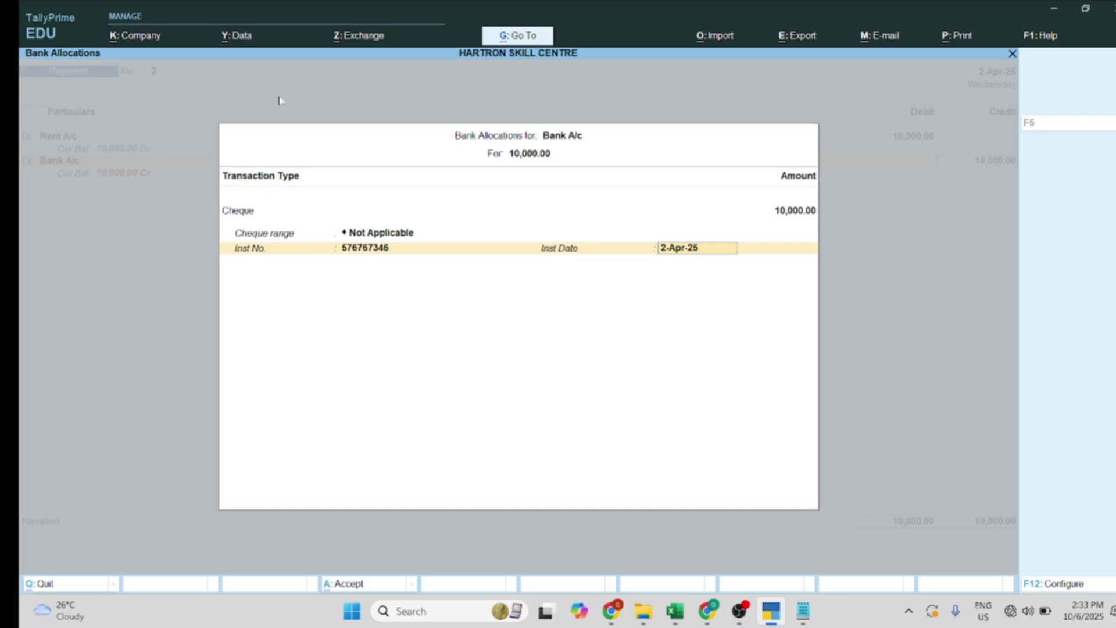
{"action": "key", "text": "Return"}
- Save the rent payment voucher with a blank narration
{"action": "key", "text": "Return"}
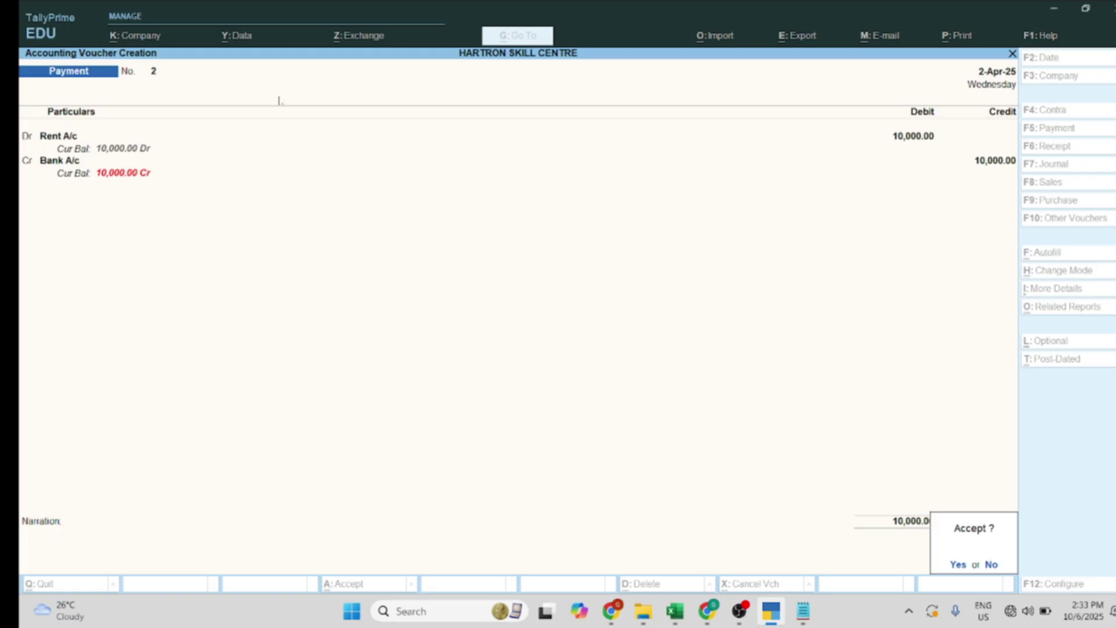
{"action": "key", "text": "n"}
{"action": "key", "text": "Return"}
{"action": "key", "text": "y"}
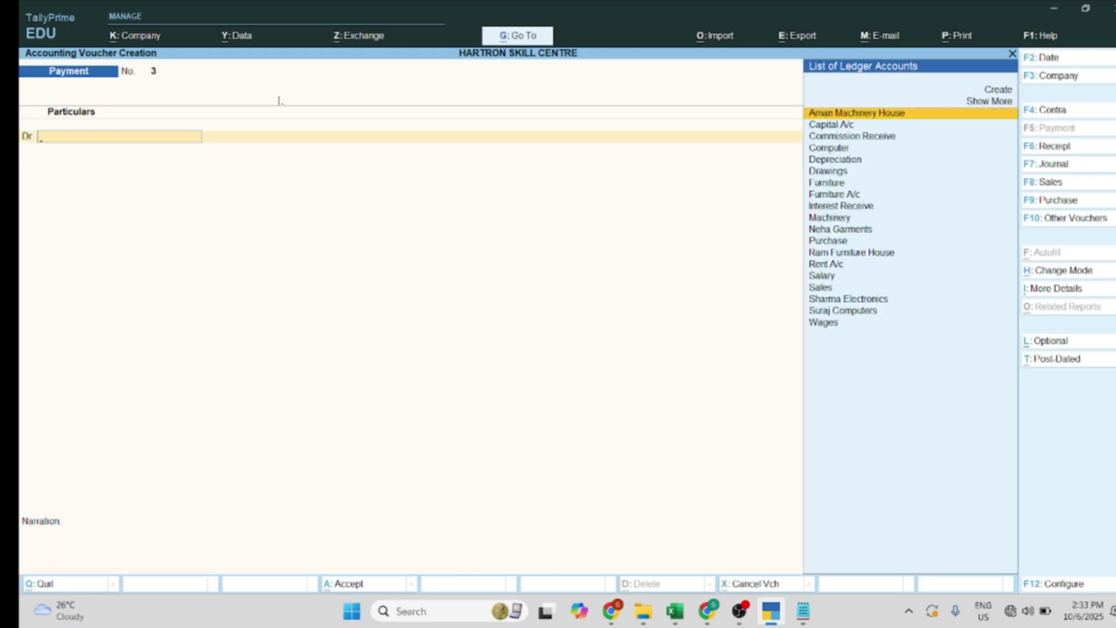
- Quit voucher entry and open the Bank A/c ledger for alteration
{"action": "key", "text": "Escape"}
{"action": "key", "text": "y"}
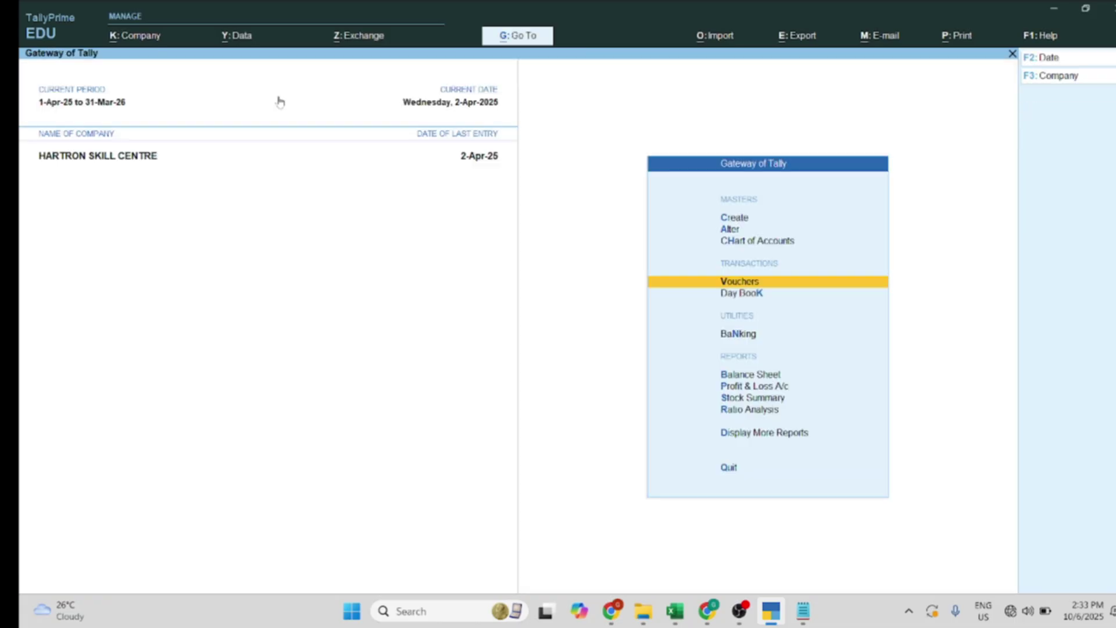
{"action": "key", "text": "Up"}
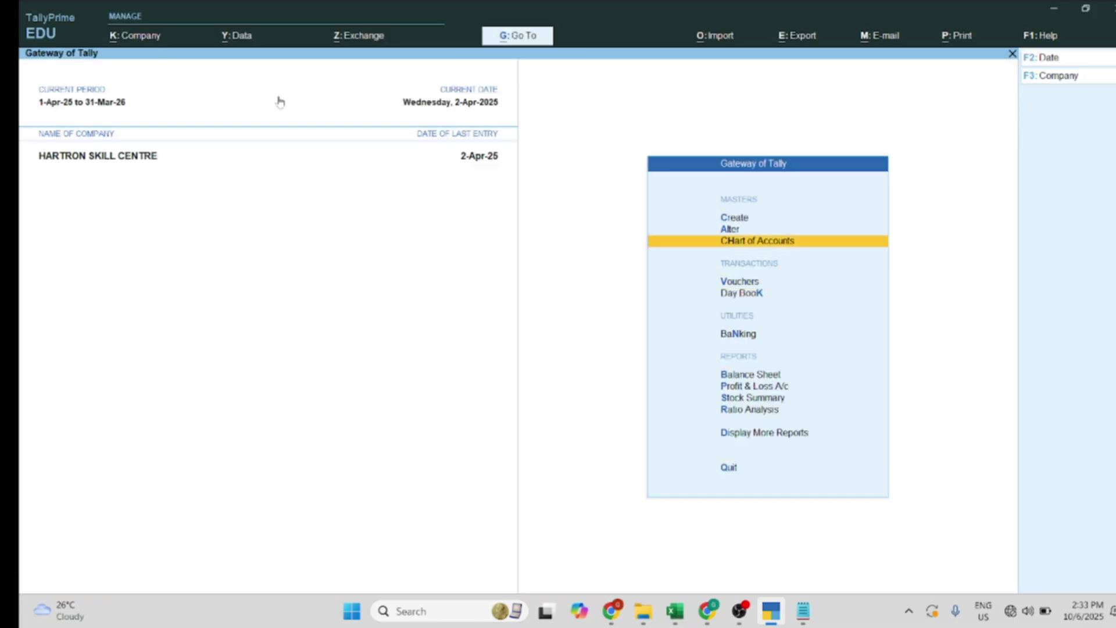
{"action": "key", "text": "Up"}
{"action": "key", "text": "Up"}
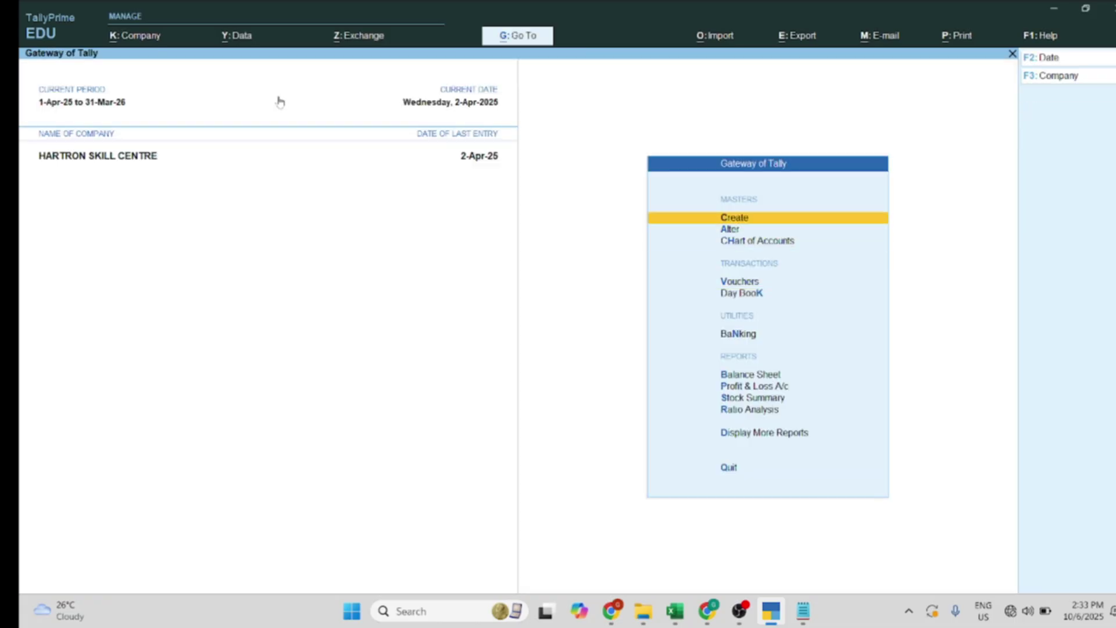
{"action": "key", "text": "Down"}
{"action": "key", "text": "Return"}
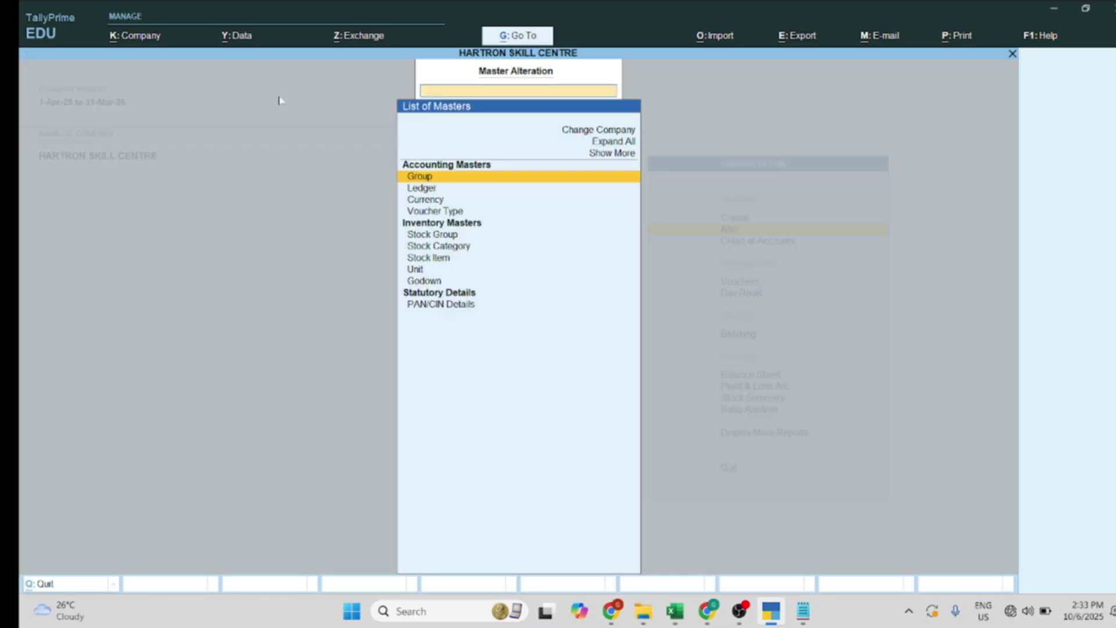
{"action": "key", "text": "Down"}
{"action": "key", "text": "Return"}
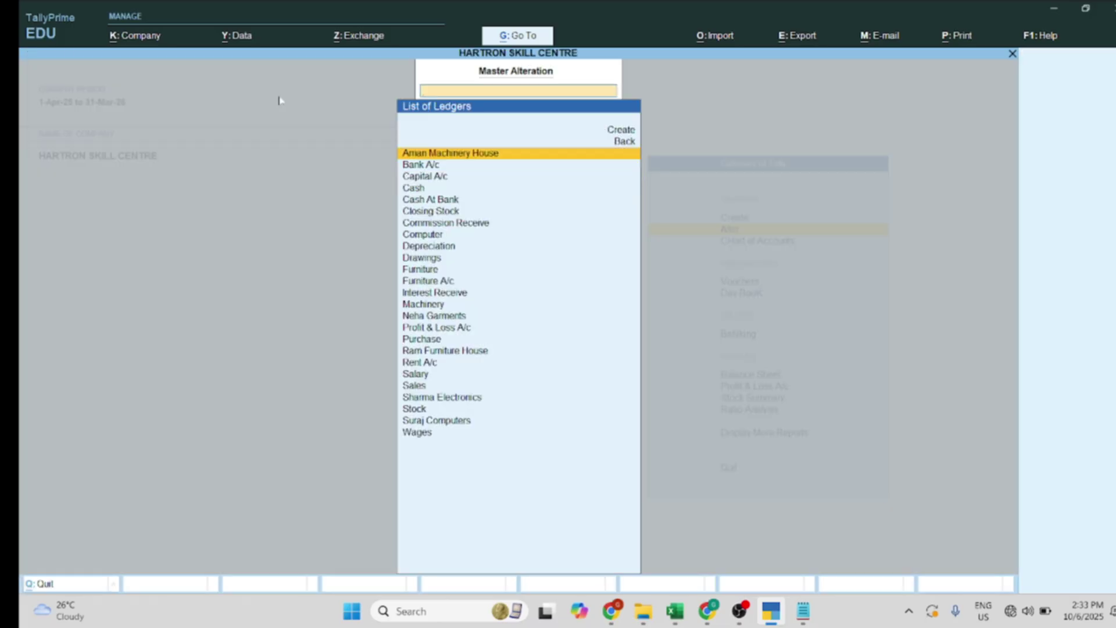
{"action": "key", "text": "Down"}
{"action": "key", "text": "Return"}
- Set the Bank A/c opening balance to 200000 Dr, keeping its other details, and save the ledger
{"action": "key", "text": "Return"}
{"action": "key", "text": "Return"}
{"action": "key", "text": "Return"}
{"action": "key", "text": "Return"}
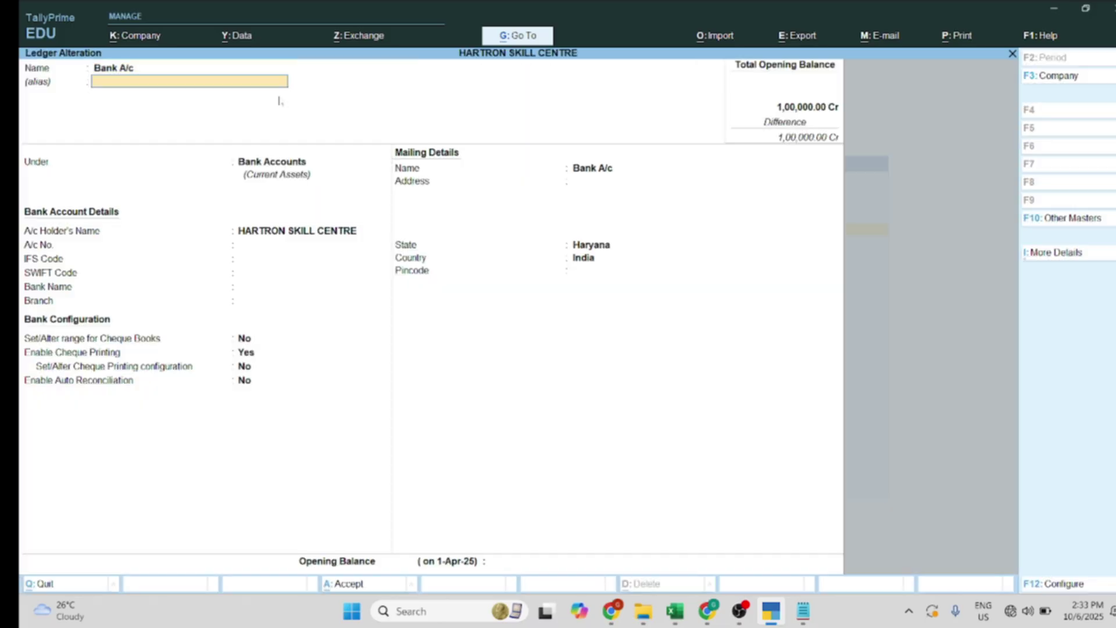
{"action": "key", "text": "Return"}
{"action": "key", "text": "Return"}
{"action": "key", "text": "Return"}
{"action": "key", "text": "Return"}
{"action": "key", "text": "Return"}
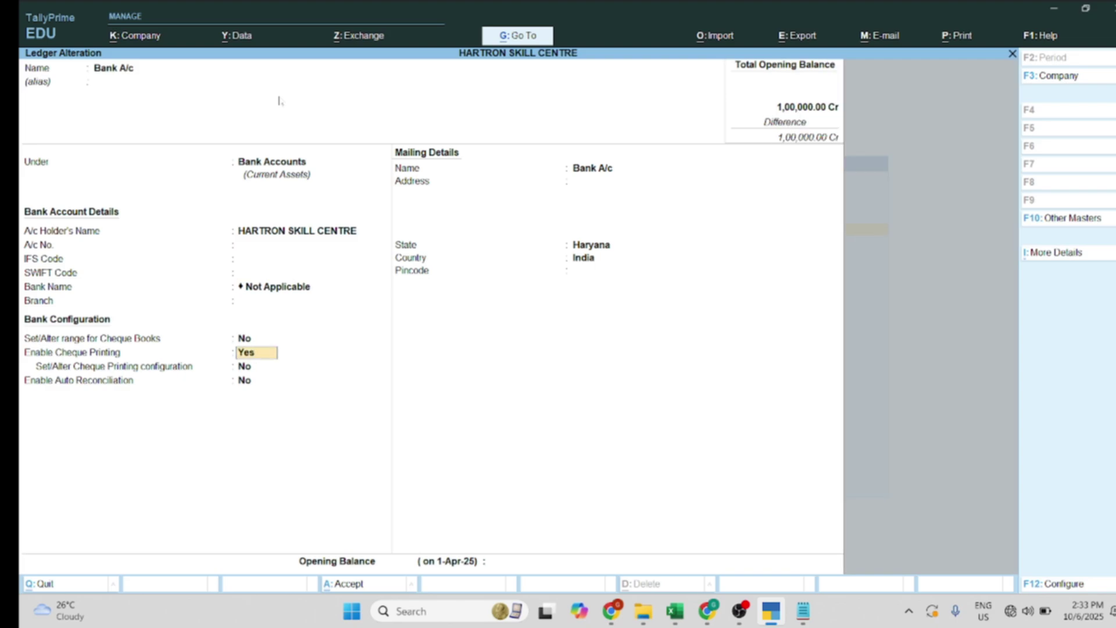
{"action": "key", "text": "Return"}
{"action": "key", "text": "Return"}
{"action": "key", "text": "Return"}
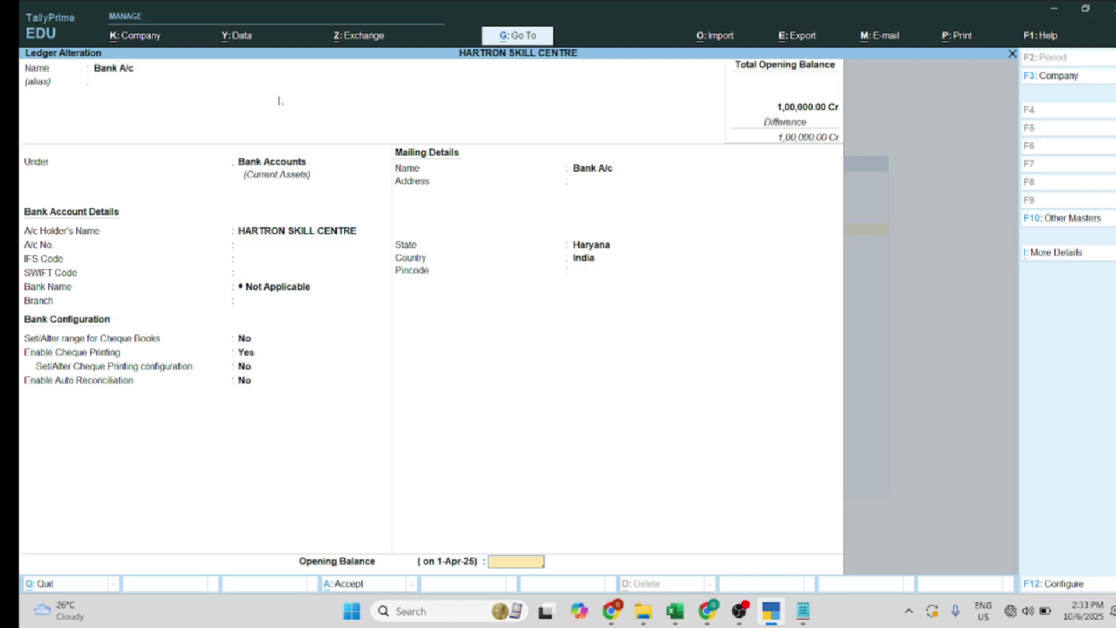
{"action": "key", "text": "Return"}
{"action": "key", "text": "Escape"}
{"action": "type", "text": "200000"}
{"action": "key", "text": "Return"}
{"action": "key", "text": "Return"}
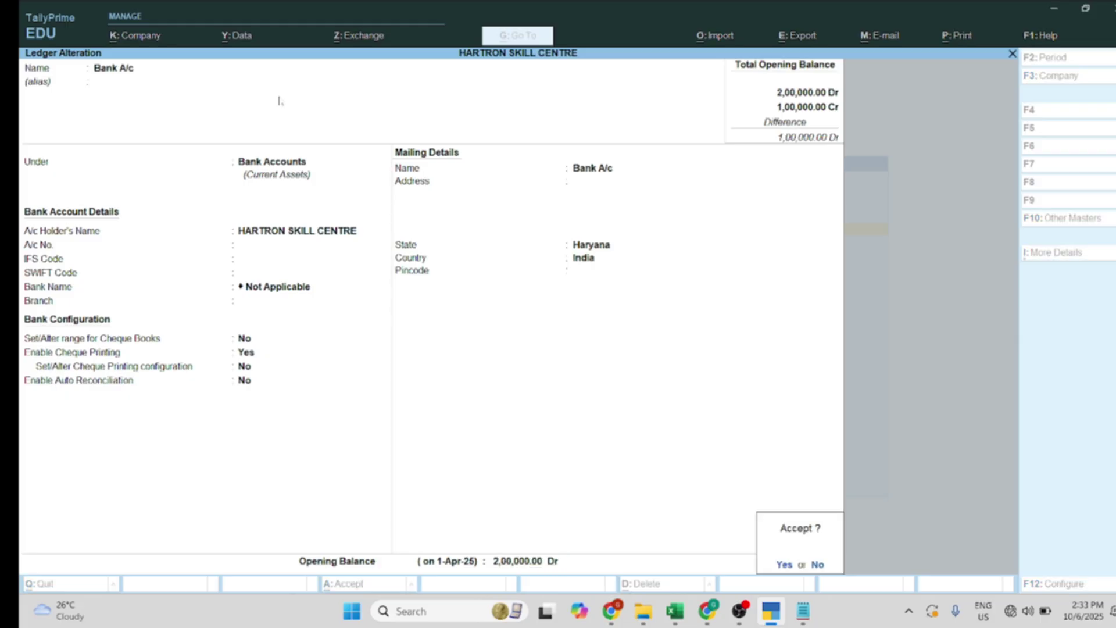
{"action": "key", "text": "Return"}
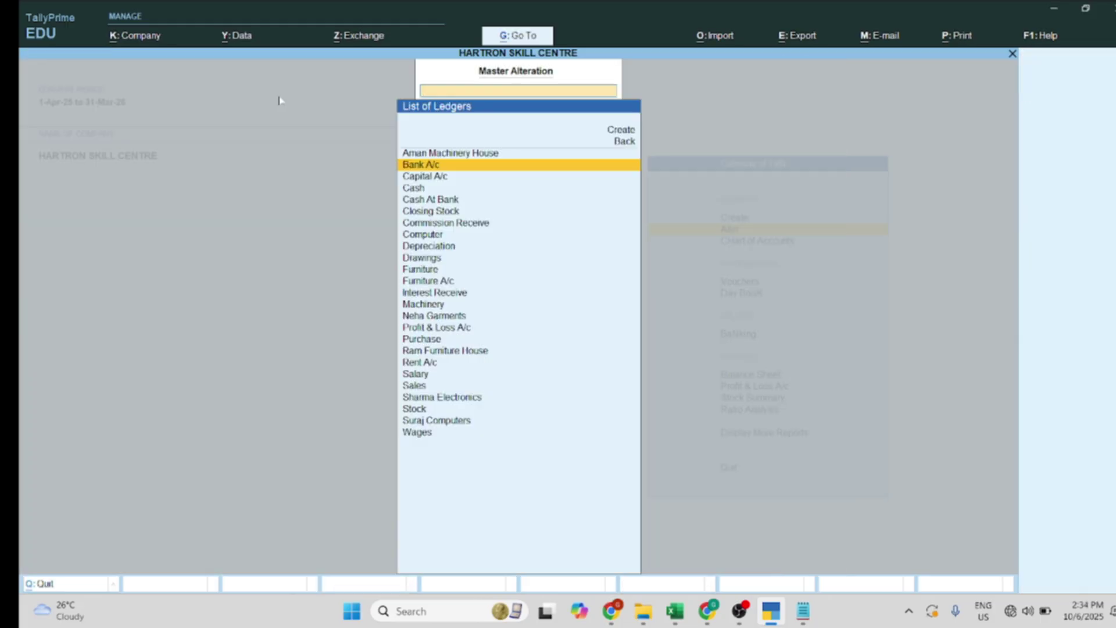
- Leave master alteration and reopen payment voucher entry
{"action": "key", "text": "Escape"}
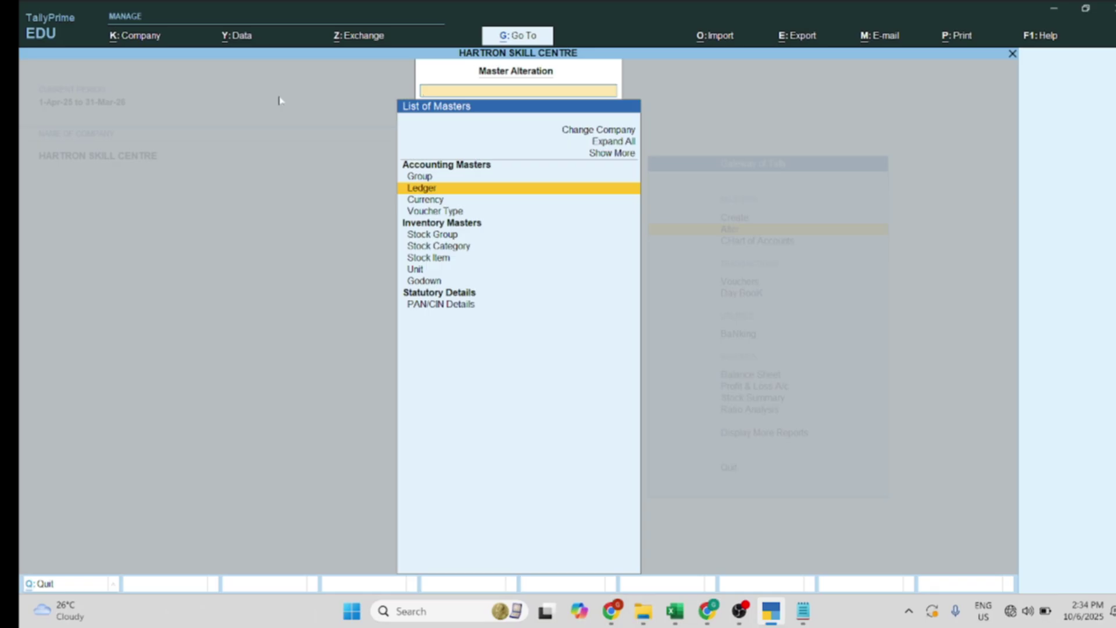
{"action": "key", "text": "Escape"}
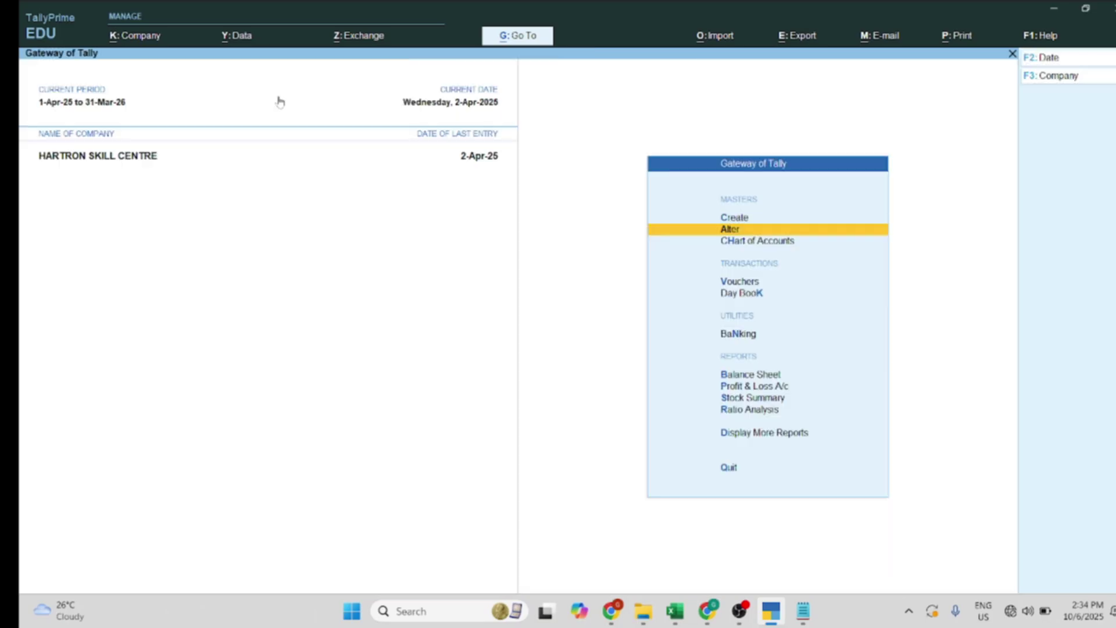
{"action": "key", "text": "Down"}
{"action": "key", "text": "Down"}
{"action": "key", "text": "Down"}
{"action": "key", "text": "Up"}
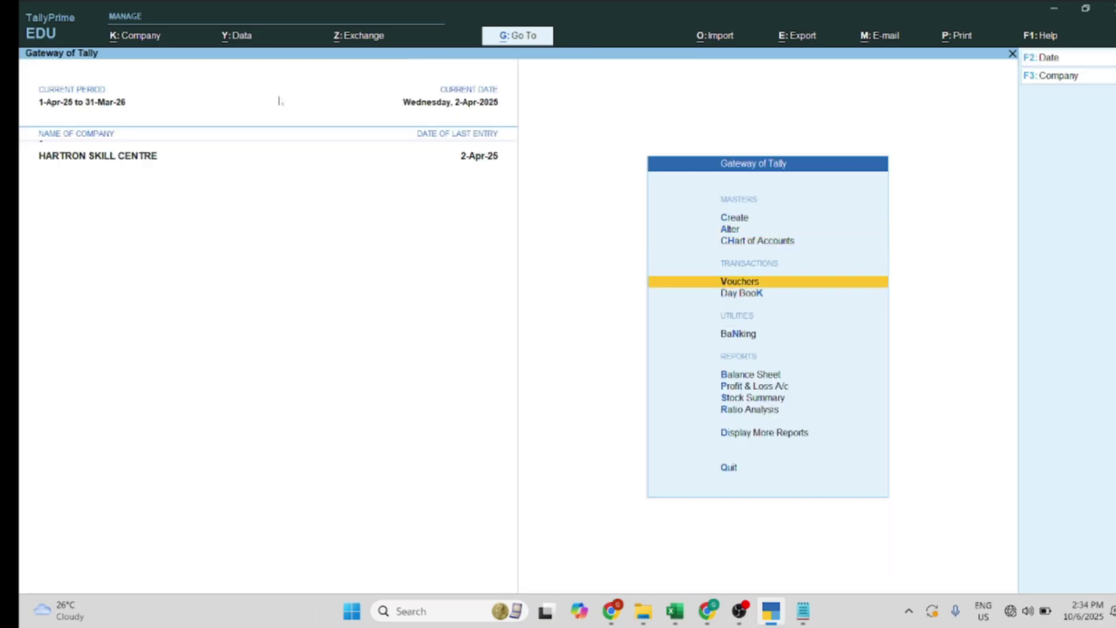
{"action": "key", "text": "Return"}
- Check the third transaction in Notepad, and back in TallyPrime debit Purchase with 25000 without allocating any inventory items
{"action": "key", "text": "alt+Tab"}
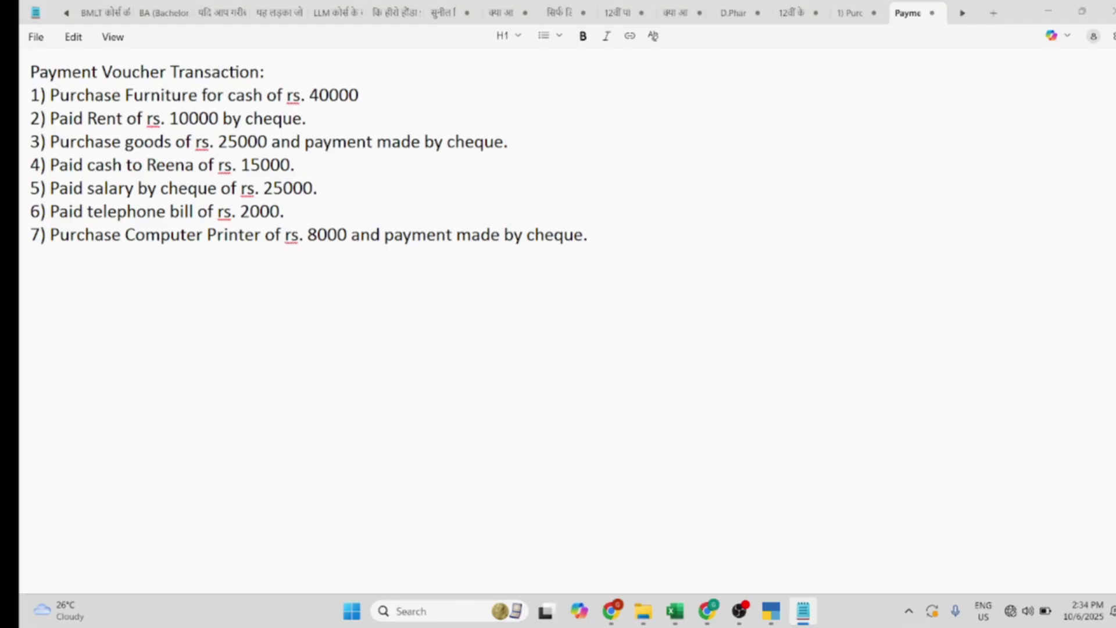
{"action": "key", "text": "alt+Tab"}
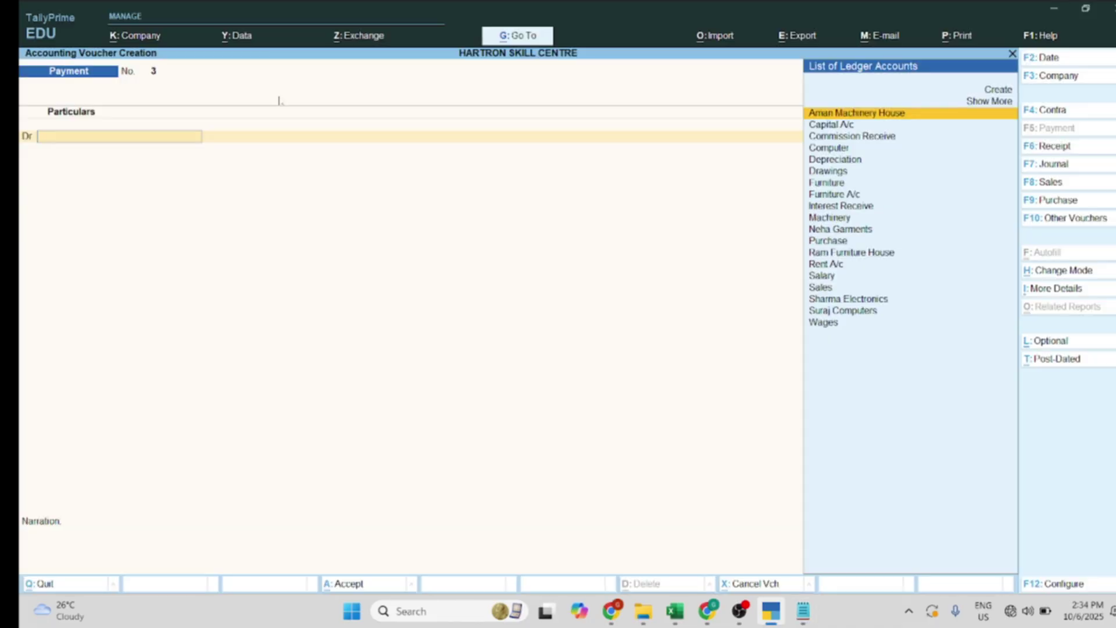
{"action": "type", "text": "Pu"}
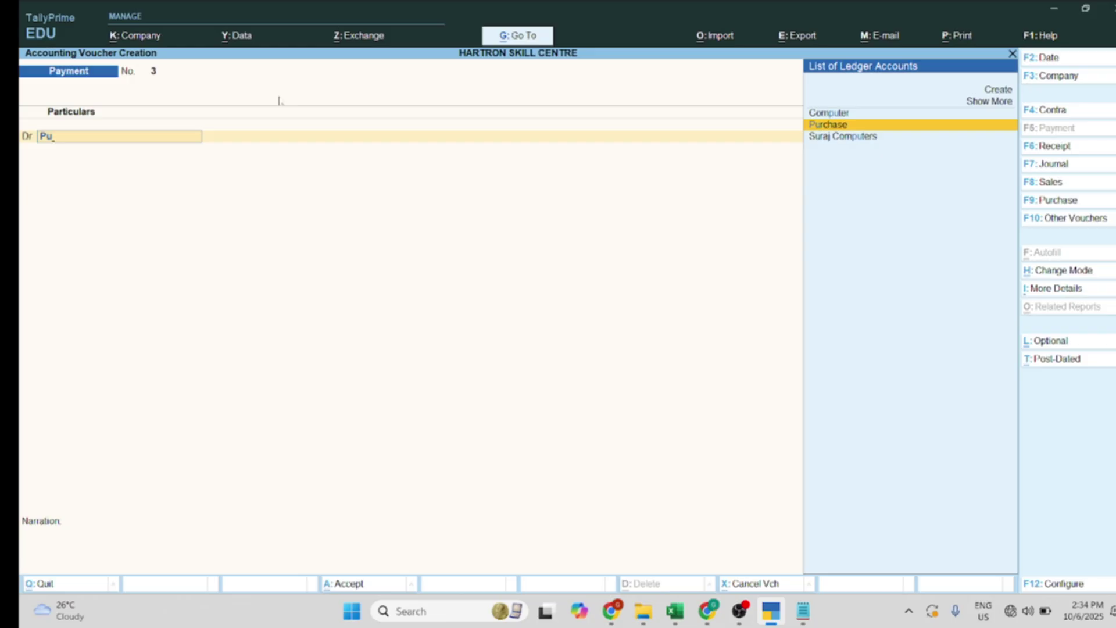
{"action": "key", "text": "Return"}
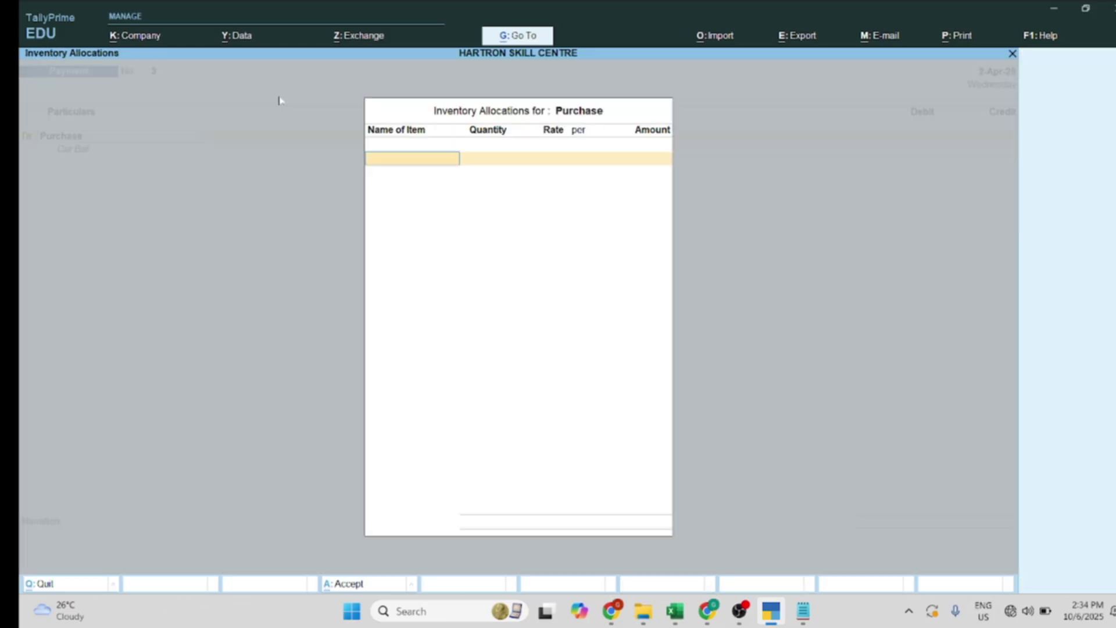
{"action": "key", "text": "Escape"}
{"action": "key", "text": "alt+Tab"}
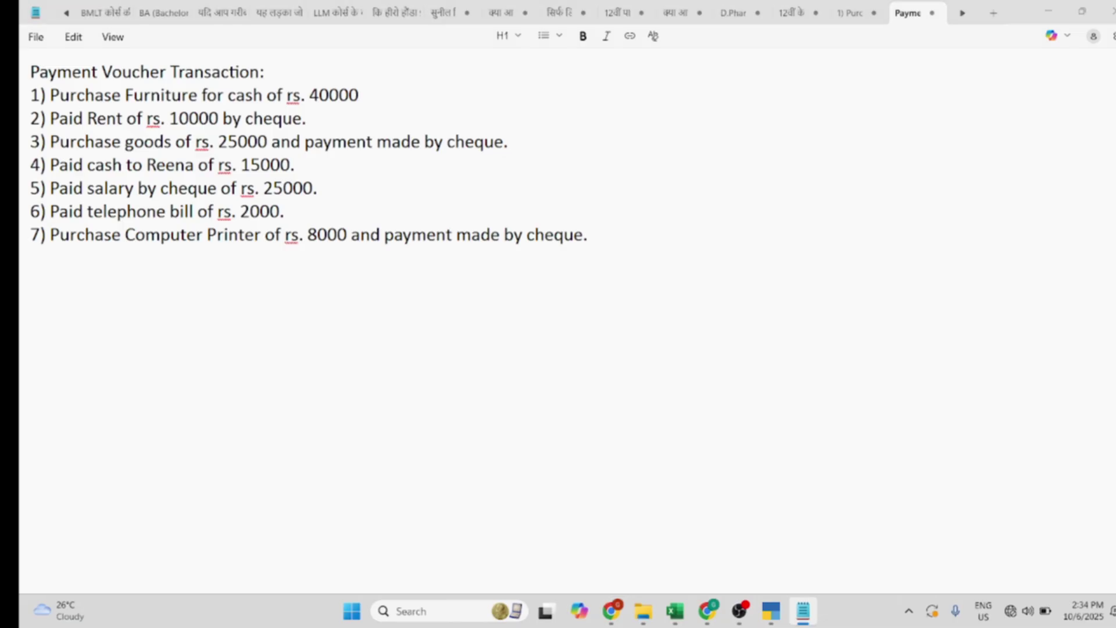
{"action": "key", "text": "alt+Tab"}
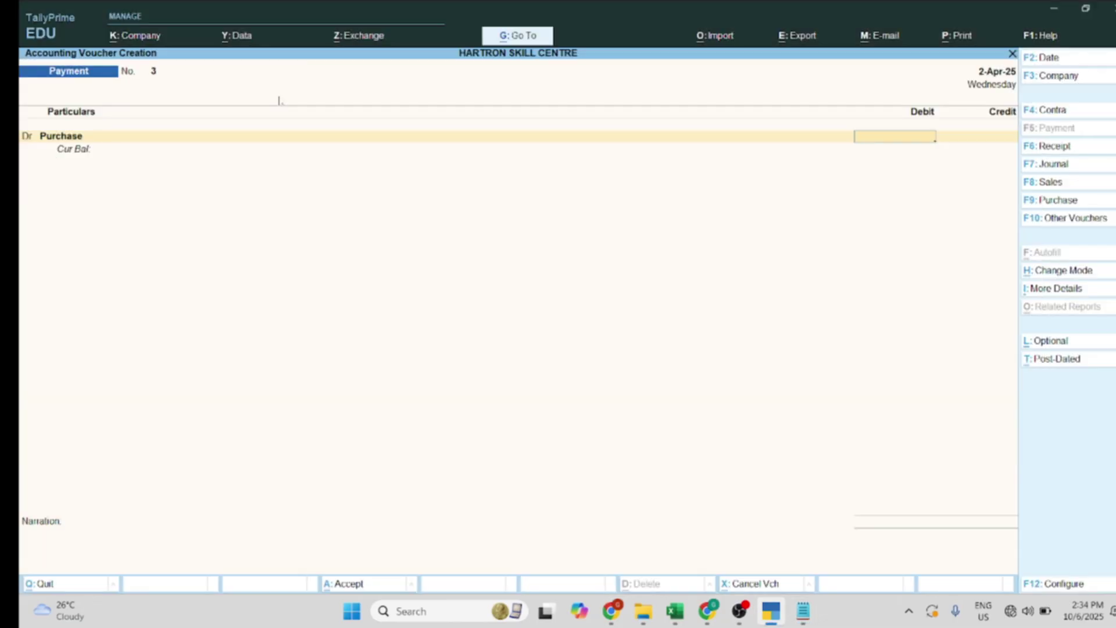
{"action": "type", "text": "25000"}
{"action": "key", "text": "Return"}
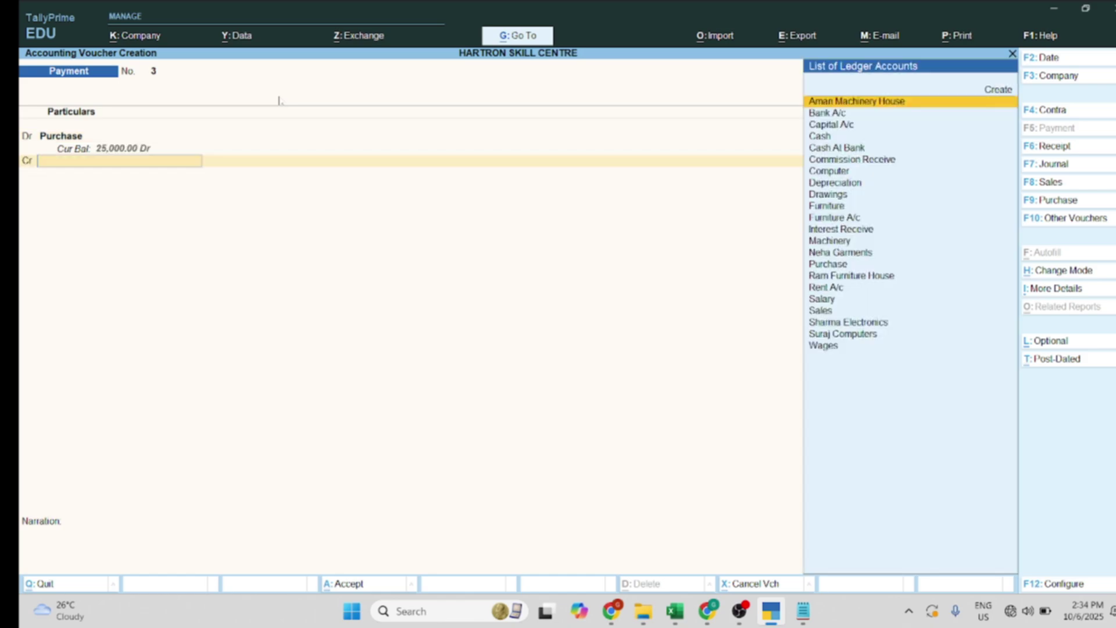
- Credit Bank A/c with 25000 by cheque, enter instrument number 456456, and save the purchase payment voucher without a narration
{"action": "key", "text": "Down"}
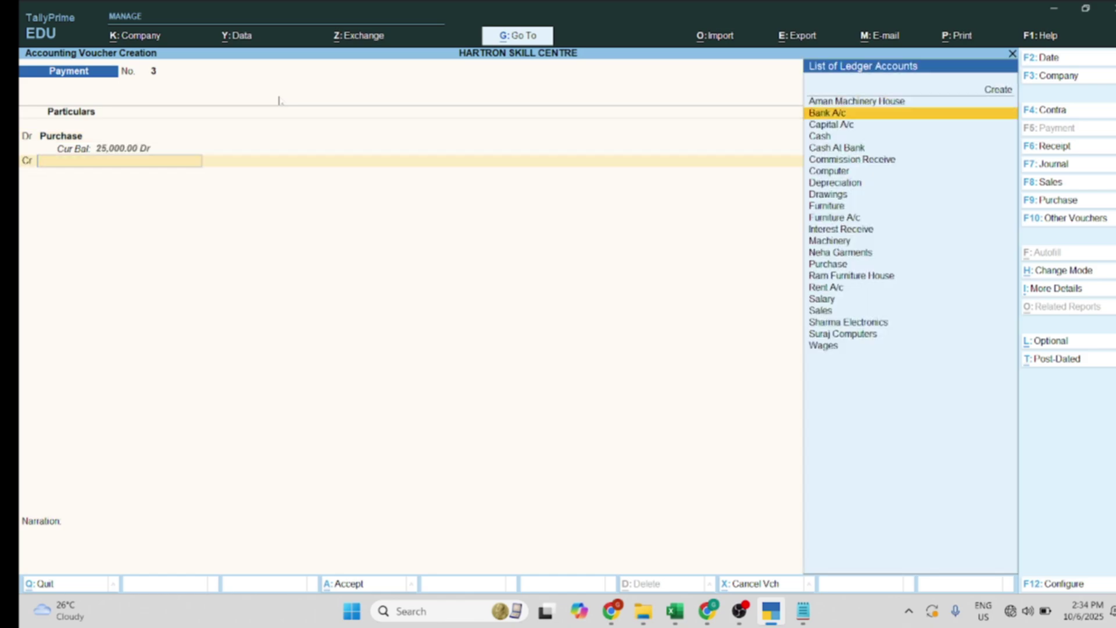
{"action": "key", "text": "Return"}
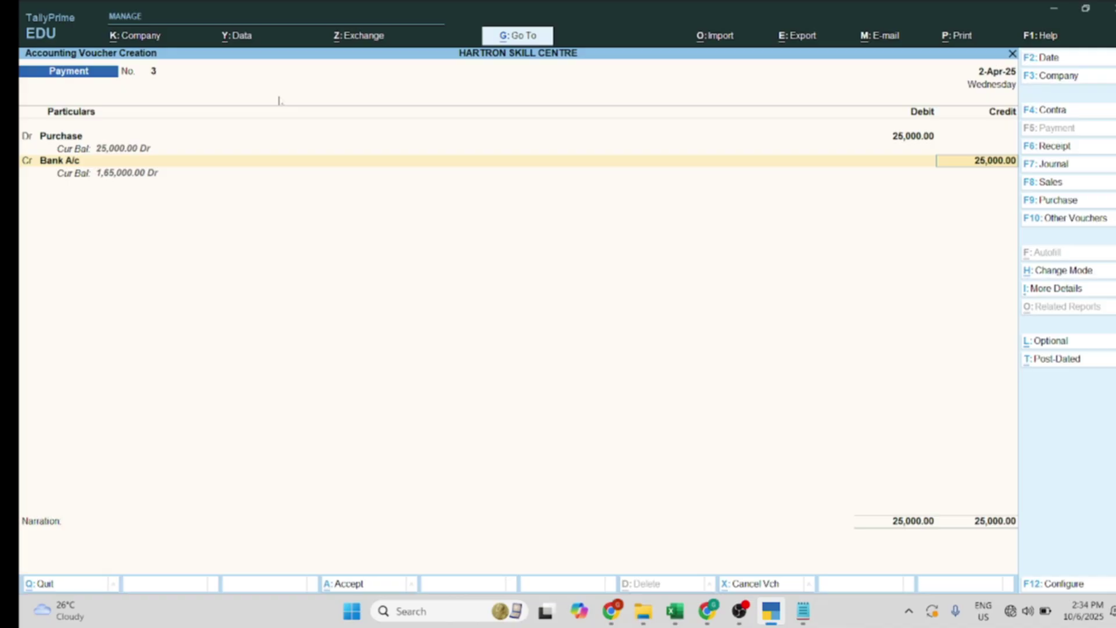
{"action": "key", "text": "Return"}
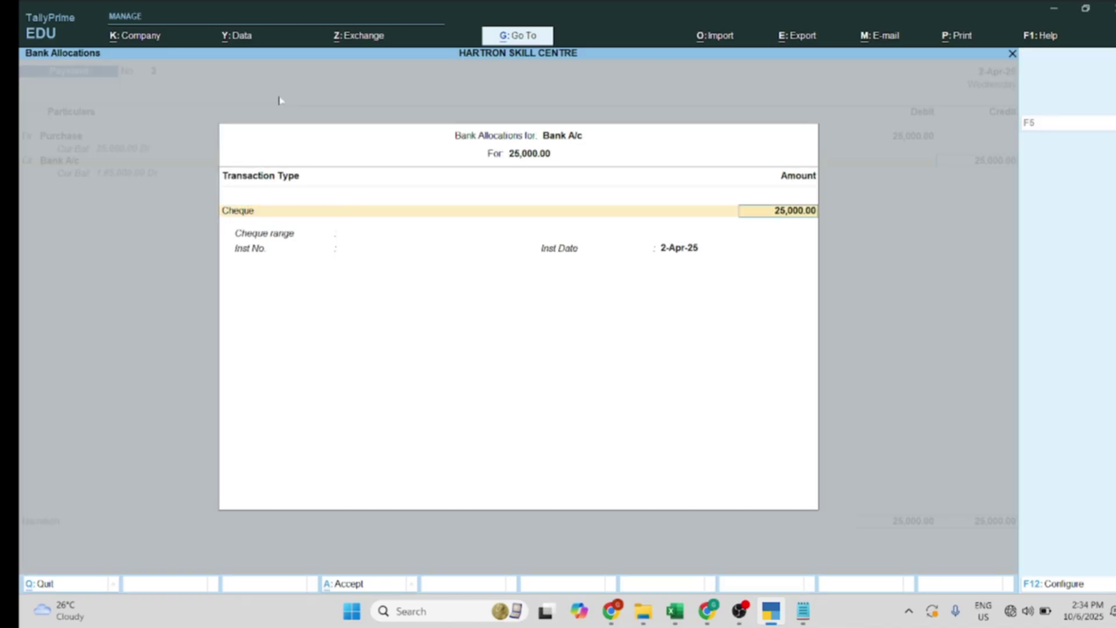
{"action": "key", "text": "Return"}
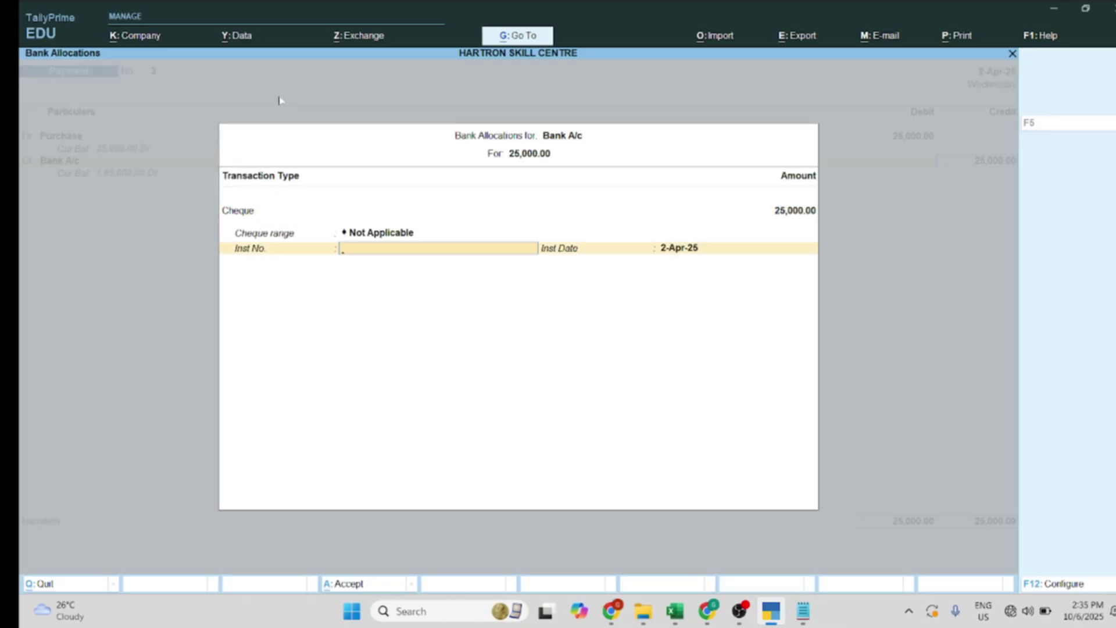
{"action": "type", "text": "456456"}
{"action": "key", "text": "Return"}
{"action": "key", "text": "Return"}
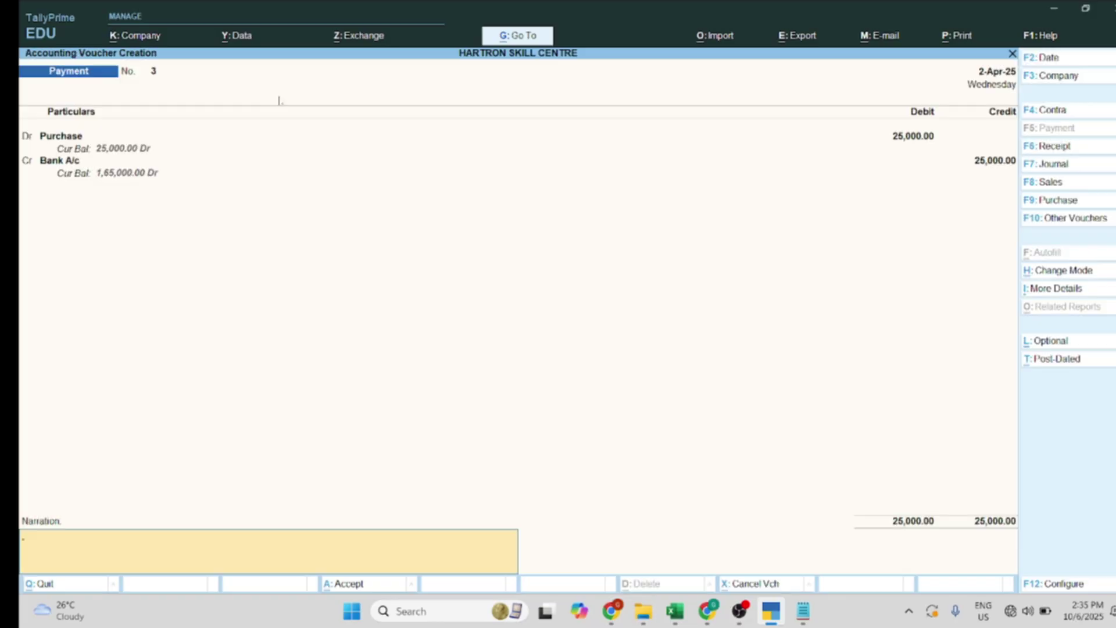
{"action": "key", "text": "Return"}
{"action": "key", "text": "Return"}
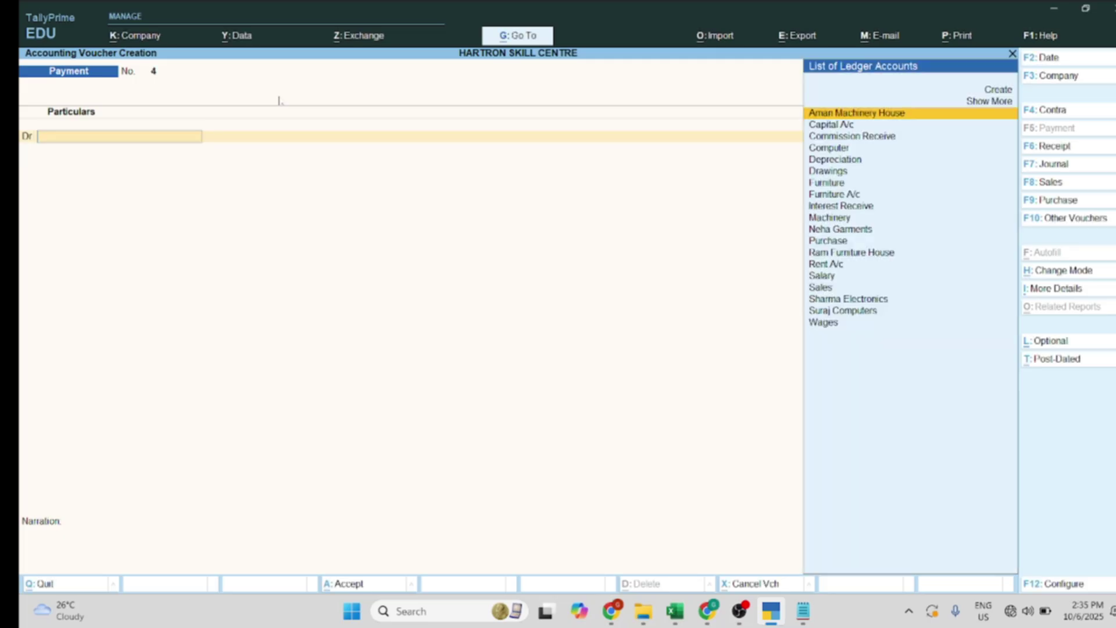
- Check the fourth transaction in Notepad, and back in TallyPrime start a new ledger under the payee's name from the payment voucher
{"action": "key", "text": "alt+Tab"}
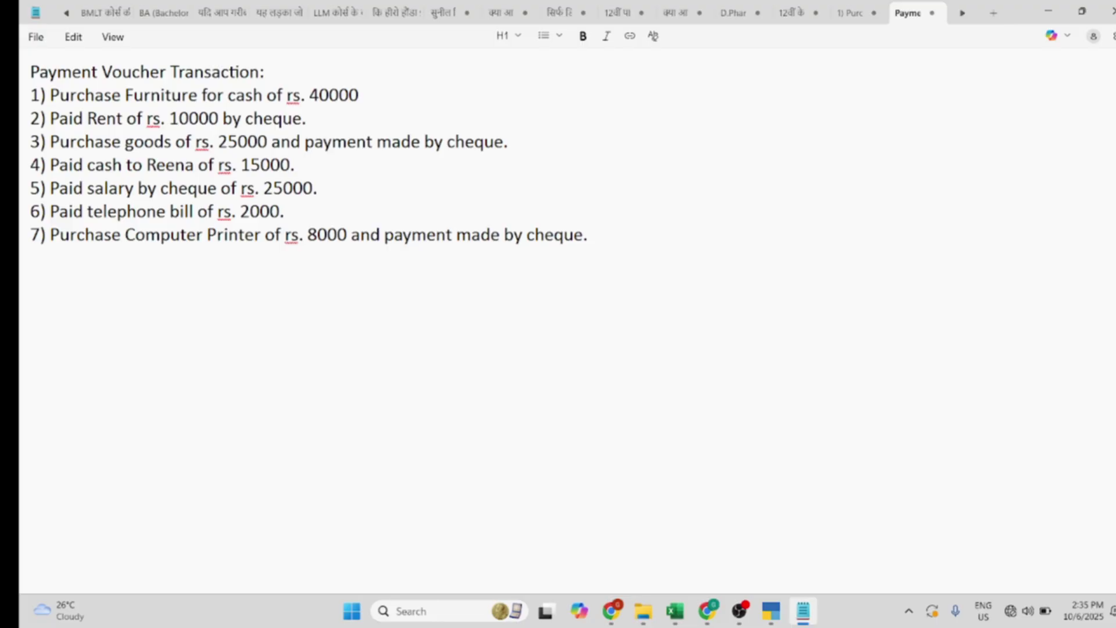
{"action": "key", "text": "alt+Tab"}
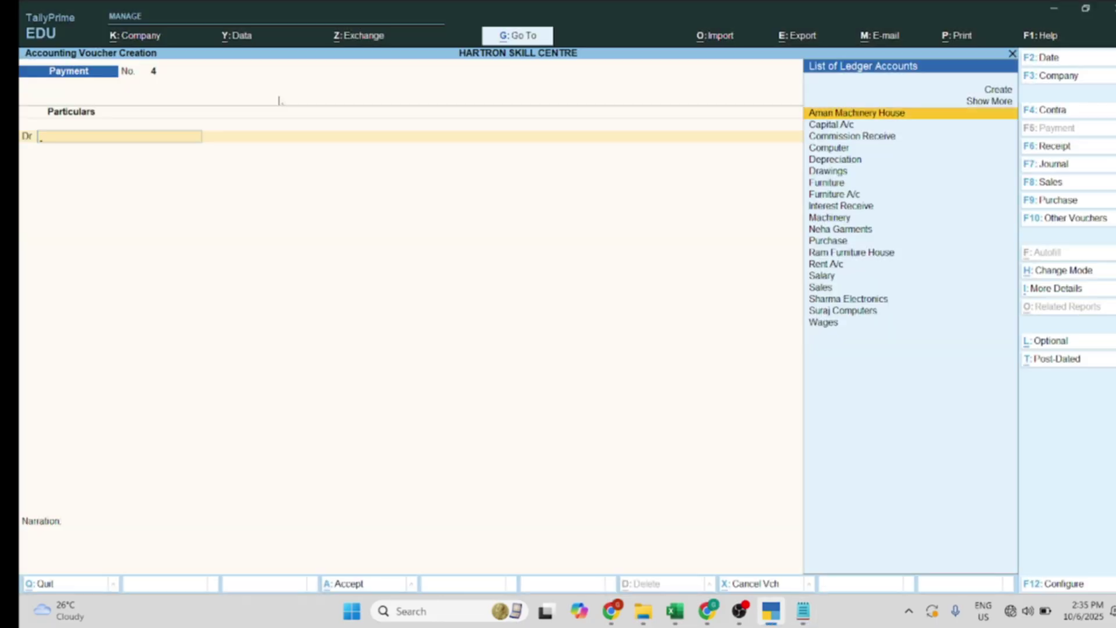
{"action": "key", "text": "alt+c"}
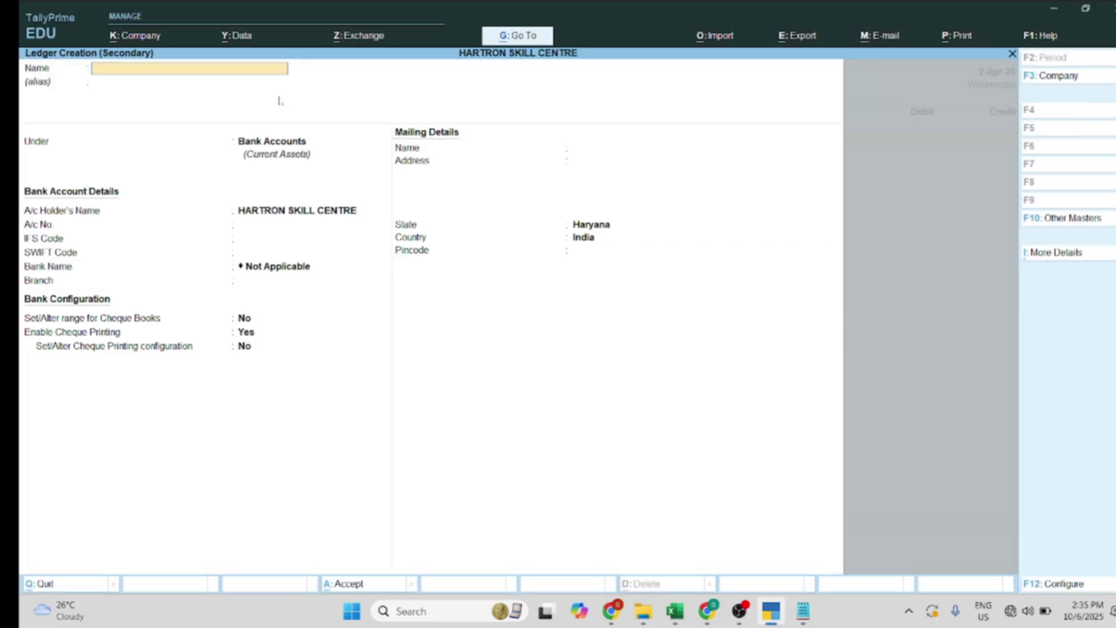
{"action": "type", "text": "Reena"}
{"action": "key", "text": "Return"}
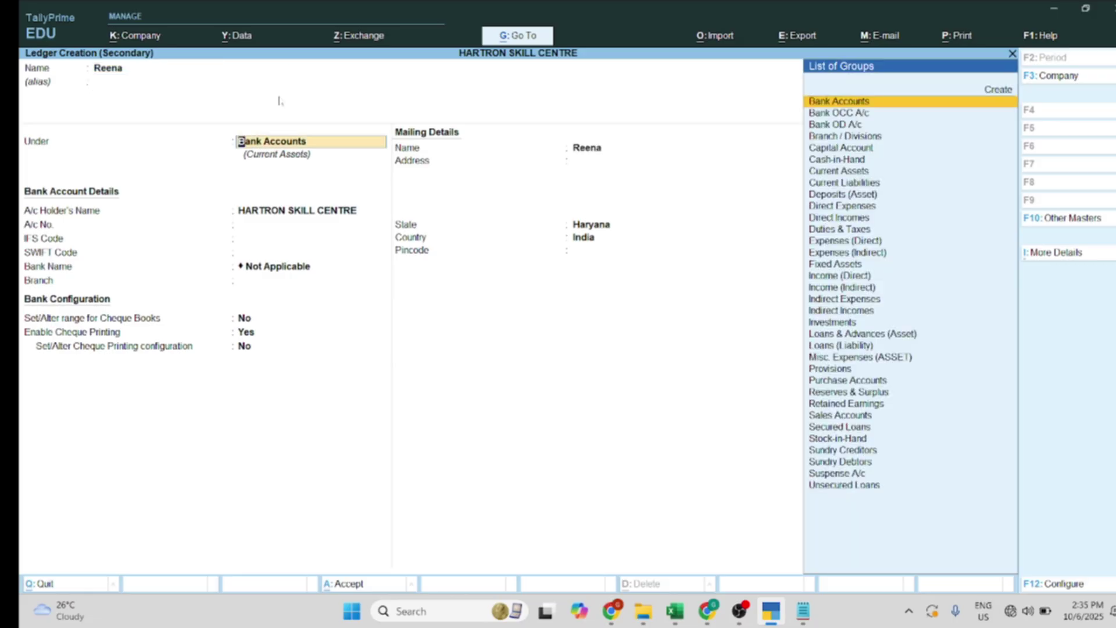
- Place the payee's ledger under Sundry Creditors, keep its other details, and save it
{"action": "type", "text": "S"}
{"action": "key", "text": "Down"}
{"action": "key", "text": "Down"}
{"action": "key", "text": "Down"}
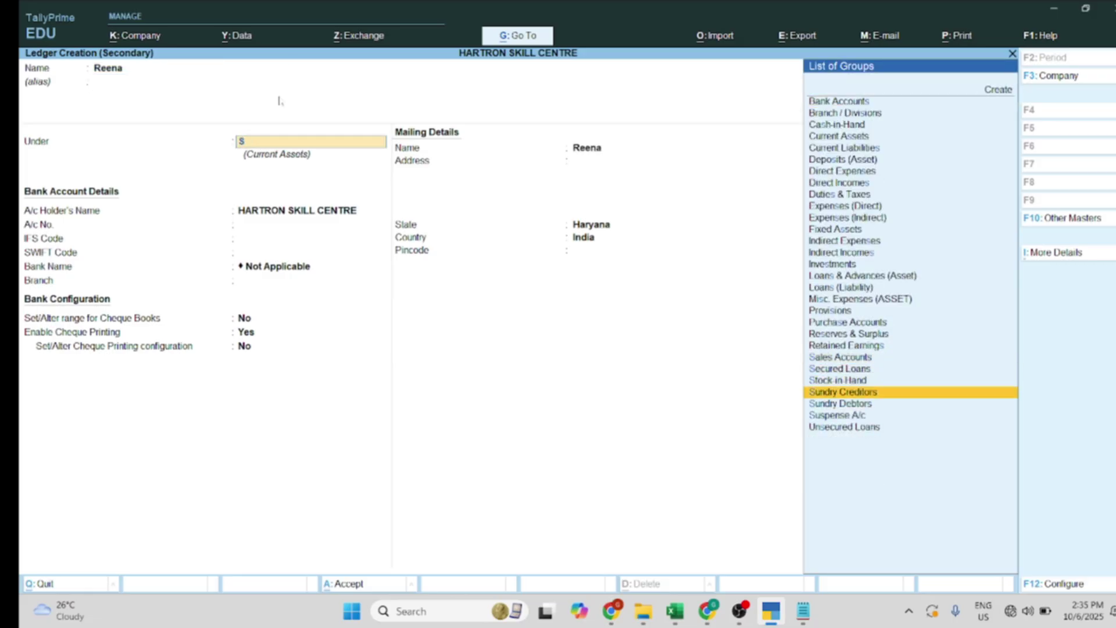
{"action": "key", "text": "Return"}
{"action": "key", "text": "Return"}
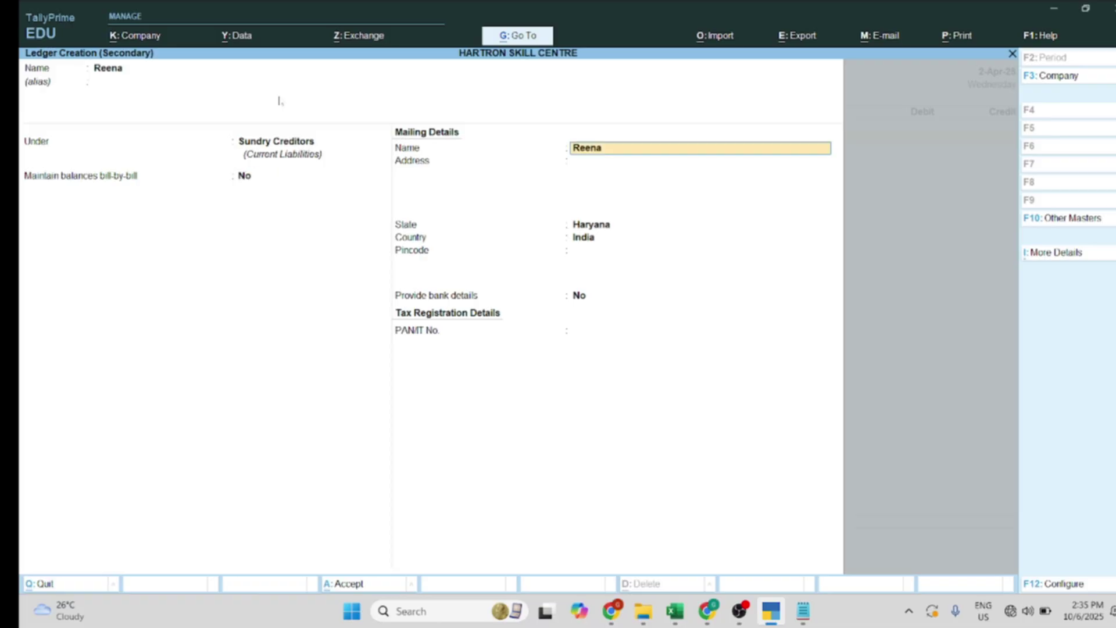
{"action": "key", "text": "Return"}
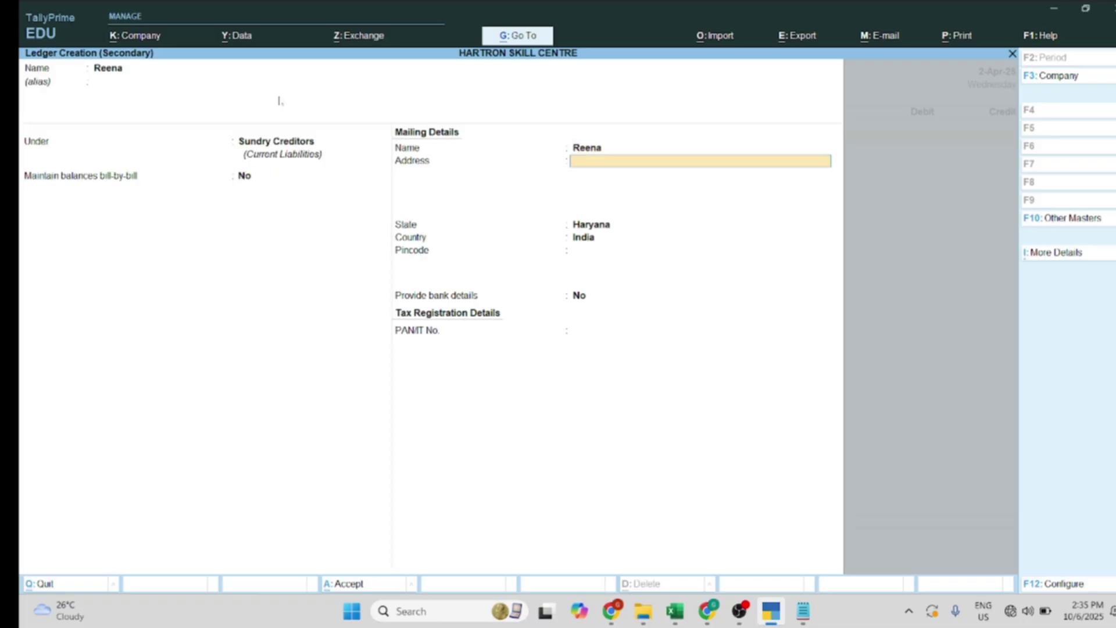
{"action": "key", "text": "Return"}
{"action": "key", "text": "Return"}
{"action": "key", "text": "Return"}
{"action": "key", "text": "Return"}
{"action": "key", "text": "Return"}
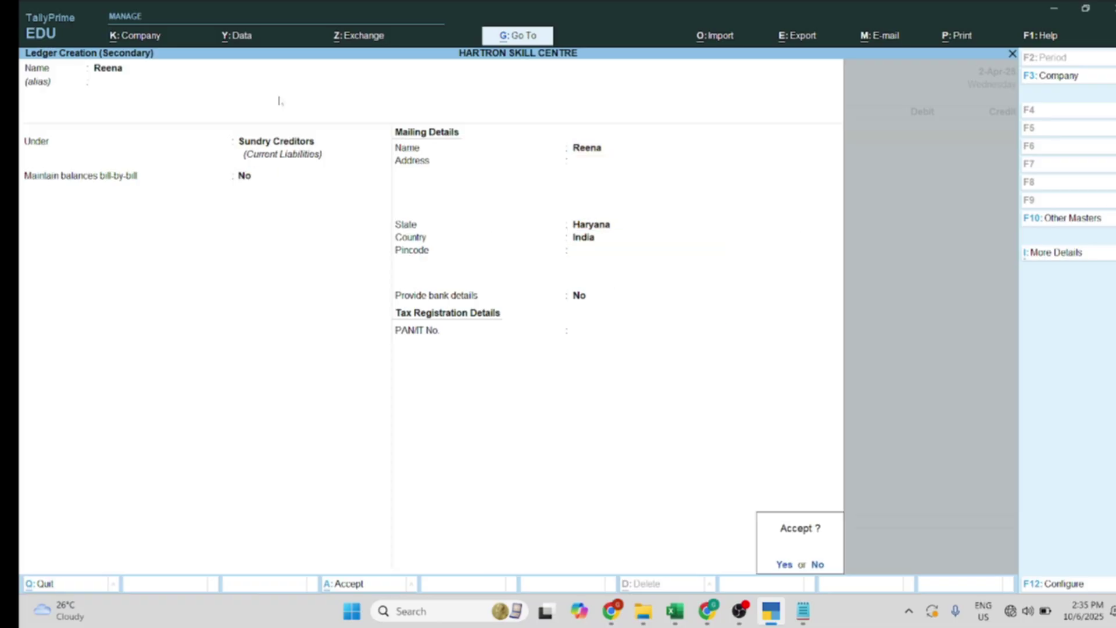
{"action": "key", "text": "Return"}
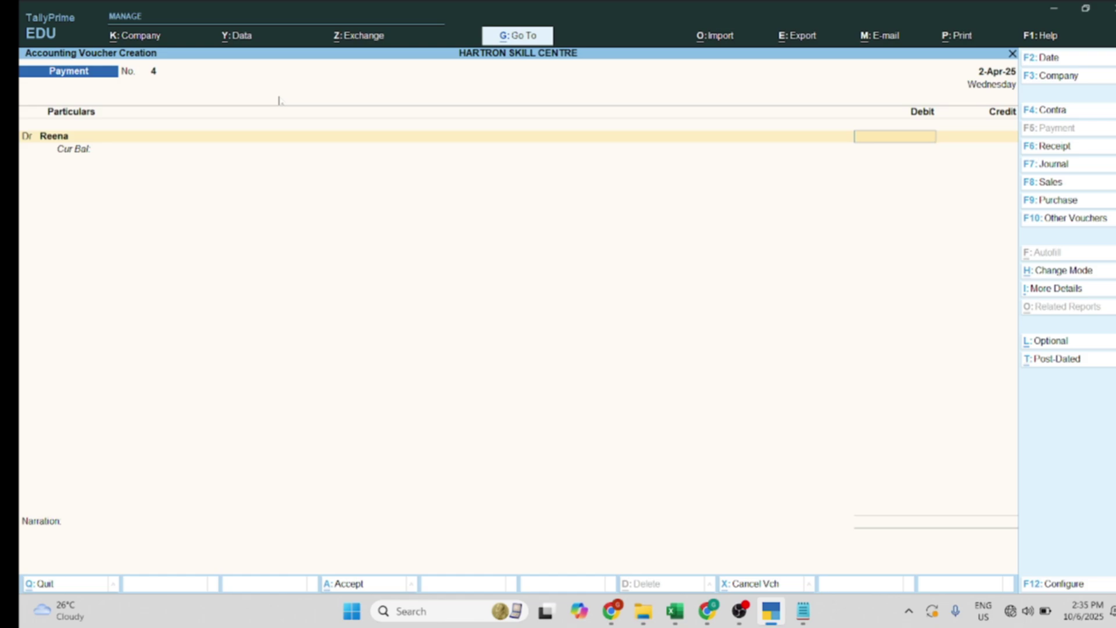
- Check the fourth transaction's amount in Notepad, and back in TallyPrime debit the payee's ledger with 15000
{"action": "key", "text": "alt+Tab"}
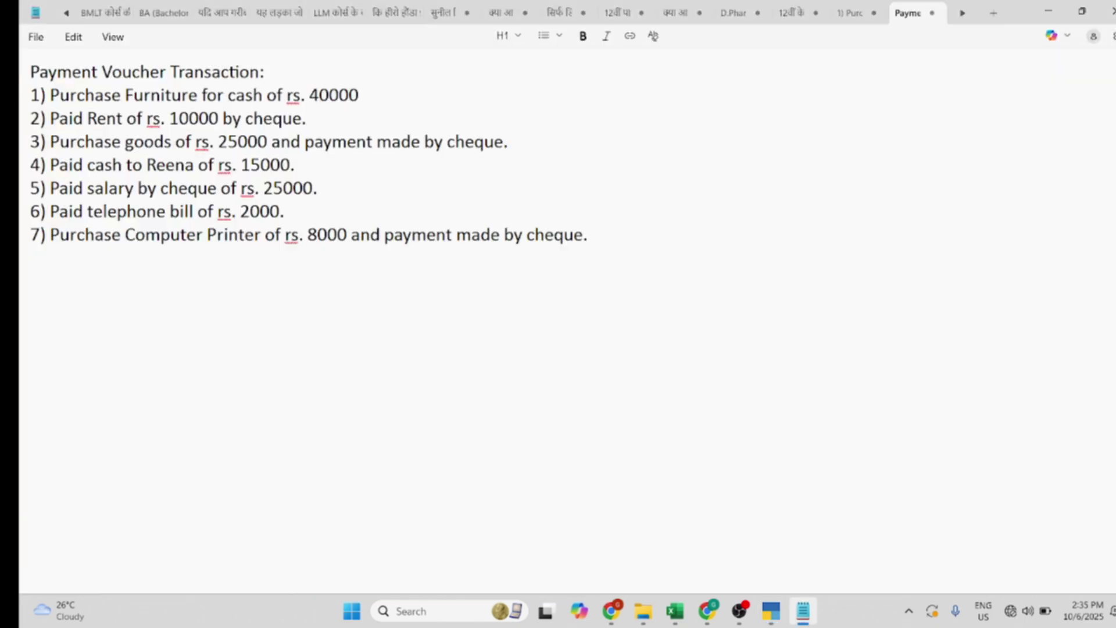
{"action": "key", "text": "alt+Tab"}
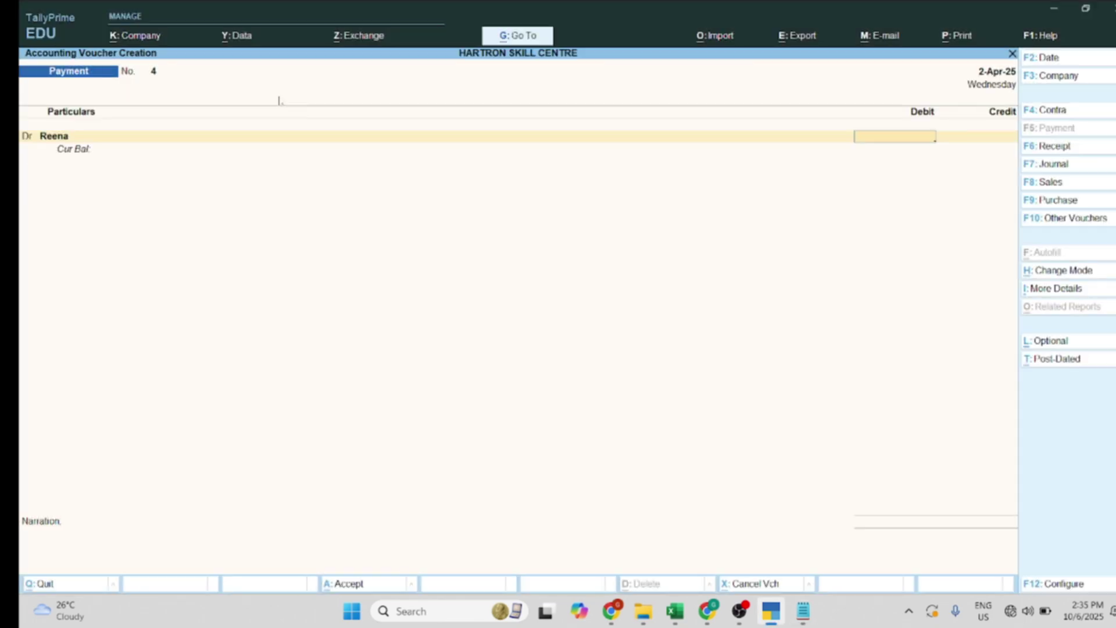
{"action": "type", "text": "15000"}
{"action": "key", "text": "Return"}
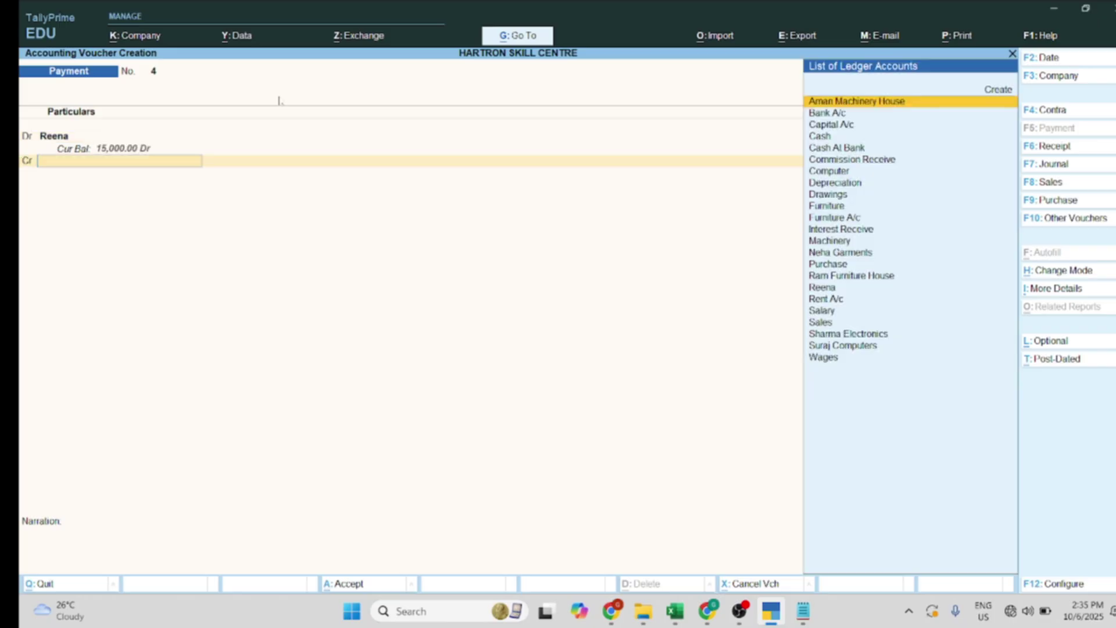
- Recheck the transaction in Notepad, and back in TallyPrime credit Bank A/c with 15000 and save the voucher without instrument number or narration
{"action": "key", "text": "ctrl"}
{"action": "key", "text": "alt+Tab"}
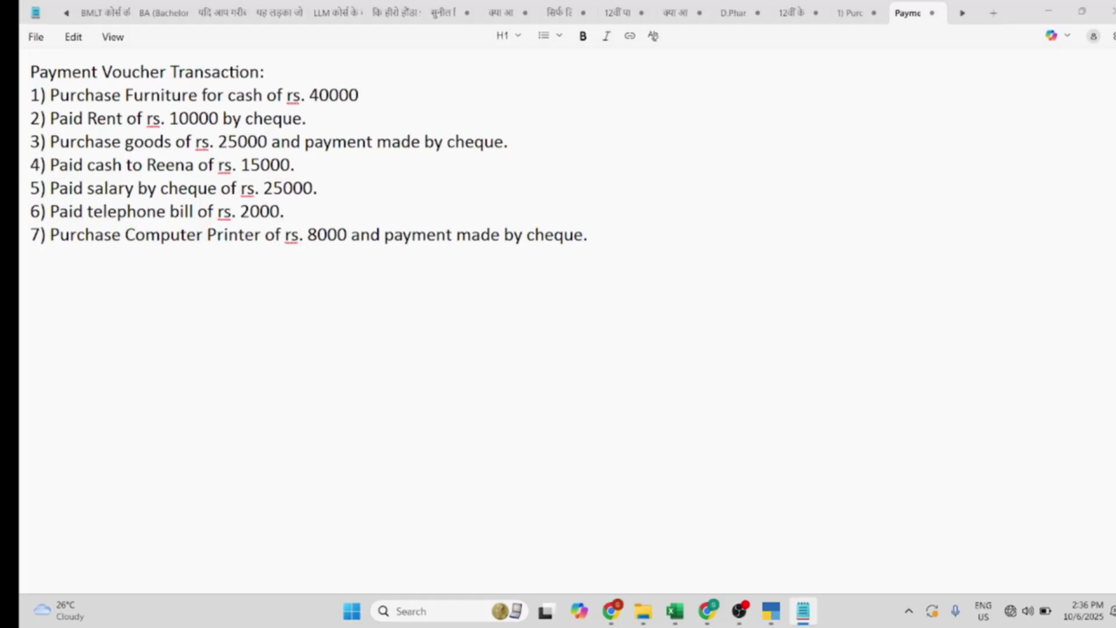
{"action": "key", "text": "alt+Tab"}
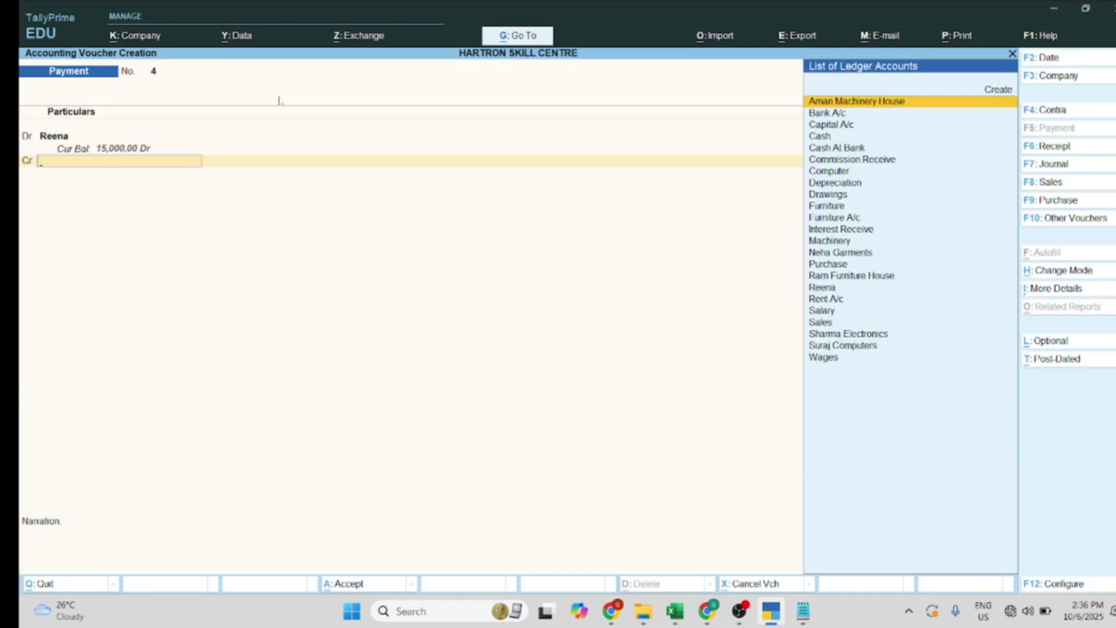
{"action": "type", "text": "B"}
{"action": "key", "text": "Return"}
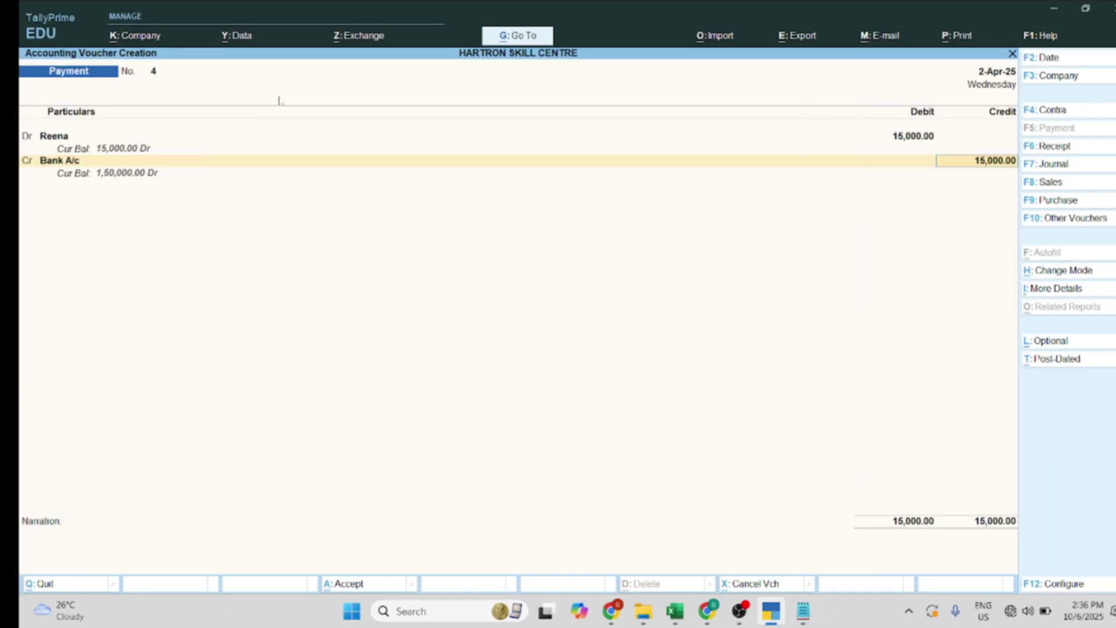
{"action": "key", "text": "Return"}
{"action": "key", "text": "Return"}
{"action": "key", "text": "Return"}
{"action": "key", "text": "Return"}
{"action": "key", "text": "Return"}
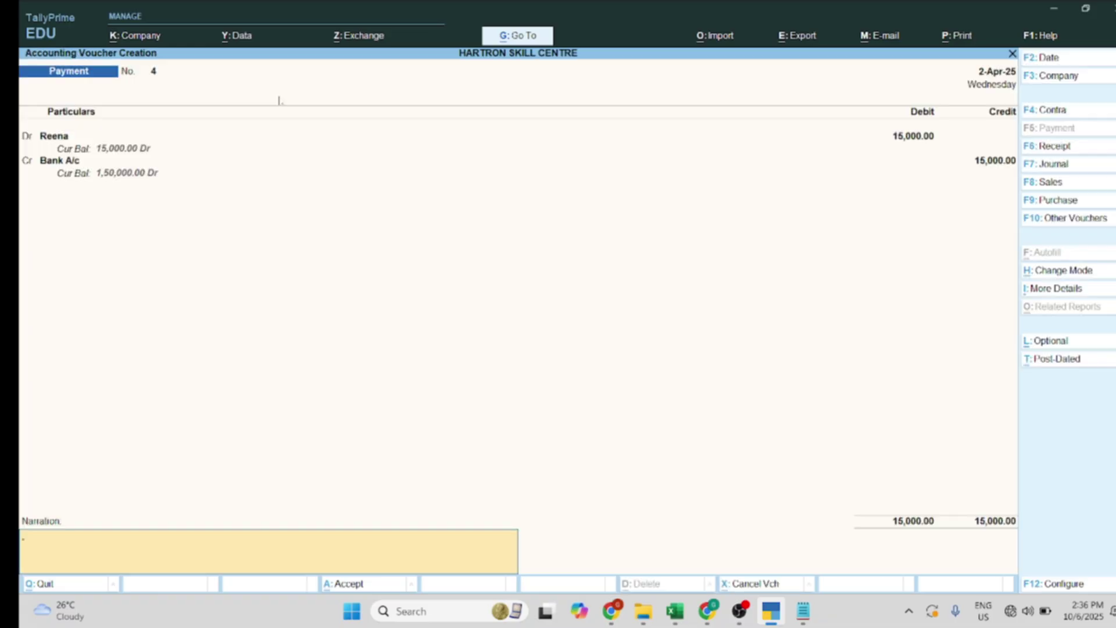
{"action": "key", "text": "Return"}
{"action": "key", "text": "Return"}
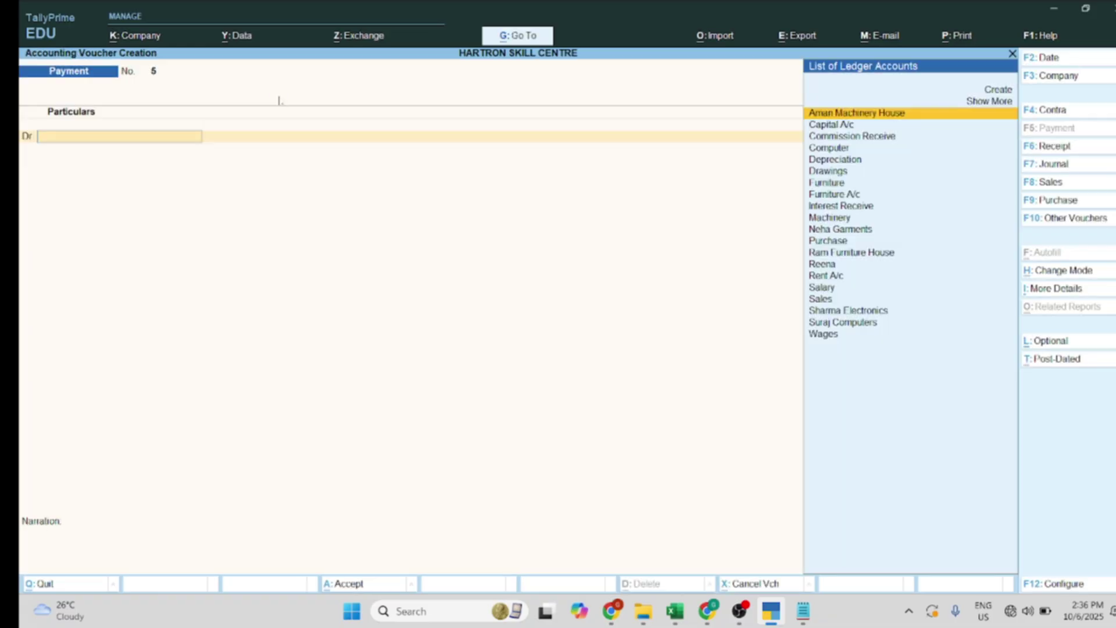
- Check the telephone bill transaction in Notepad, and back in TallyPrime start a new ledger named Telephone Bill A/c
{"action": "key", "text": "alt+Tab"}
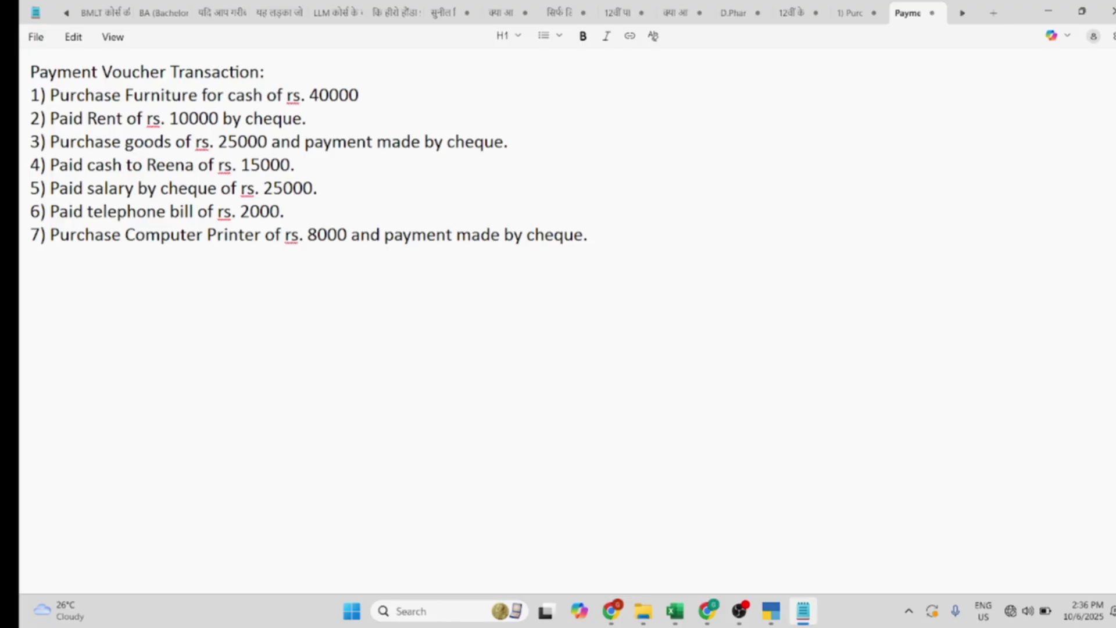
{"action": "key", "text": "alt+Tab"}
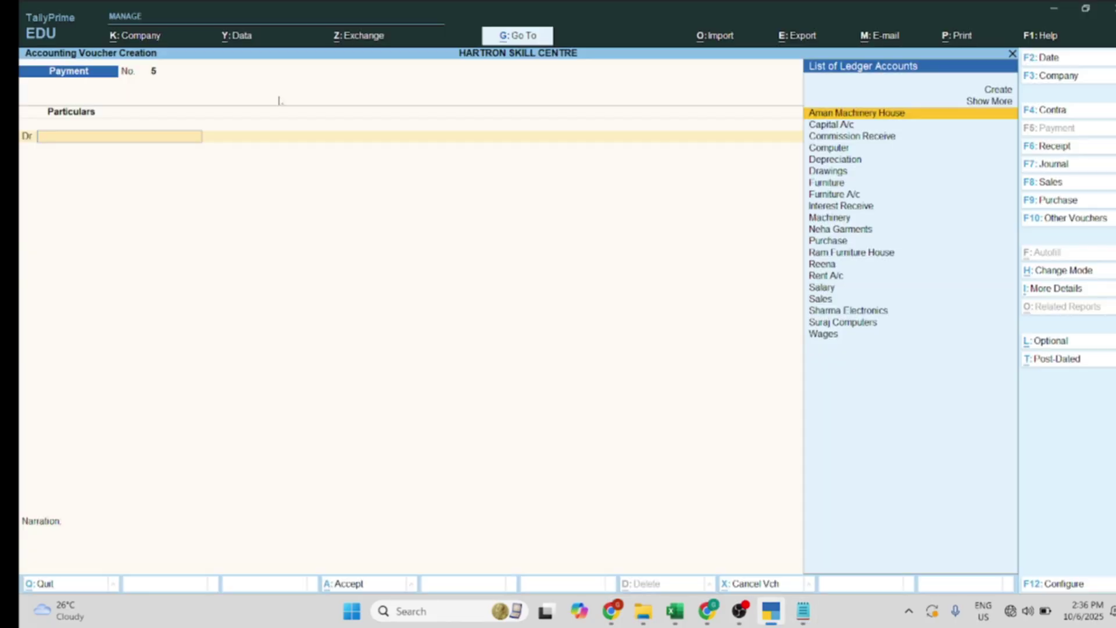
{"action": "key", "text": "alt+c"}
{"action": "type", "text": "Te"}
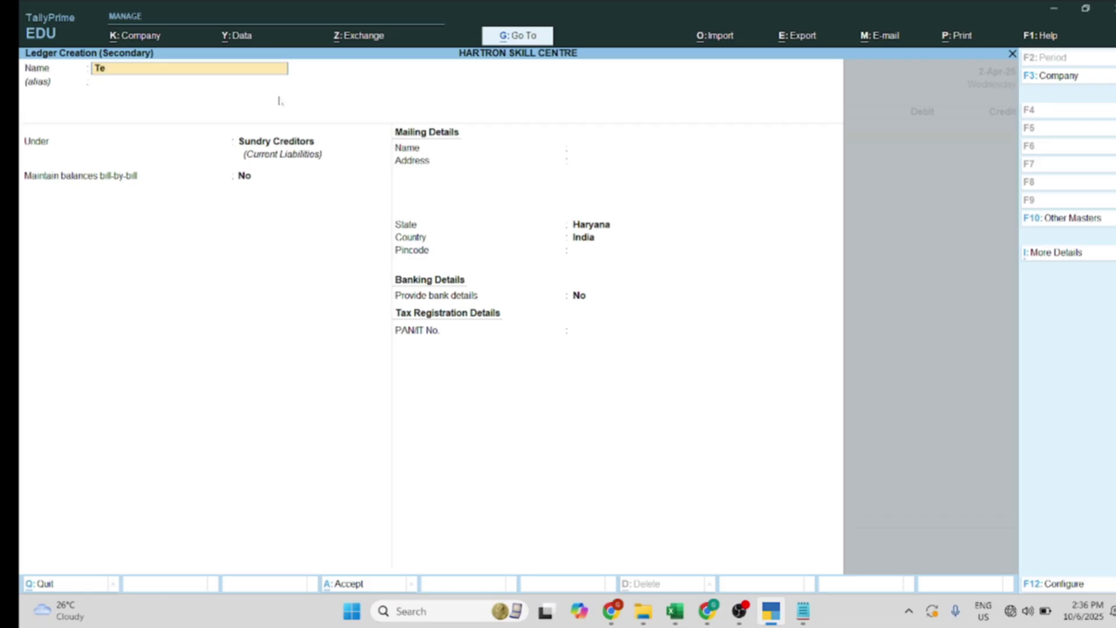
{"action": "type", "text": "lephone Bill a/c"}
{"action": "key", "text": "Return"}
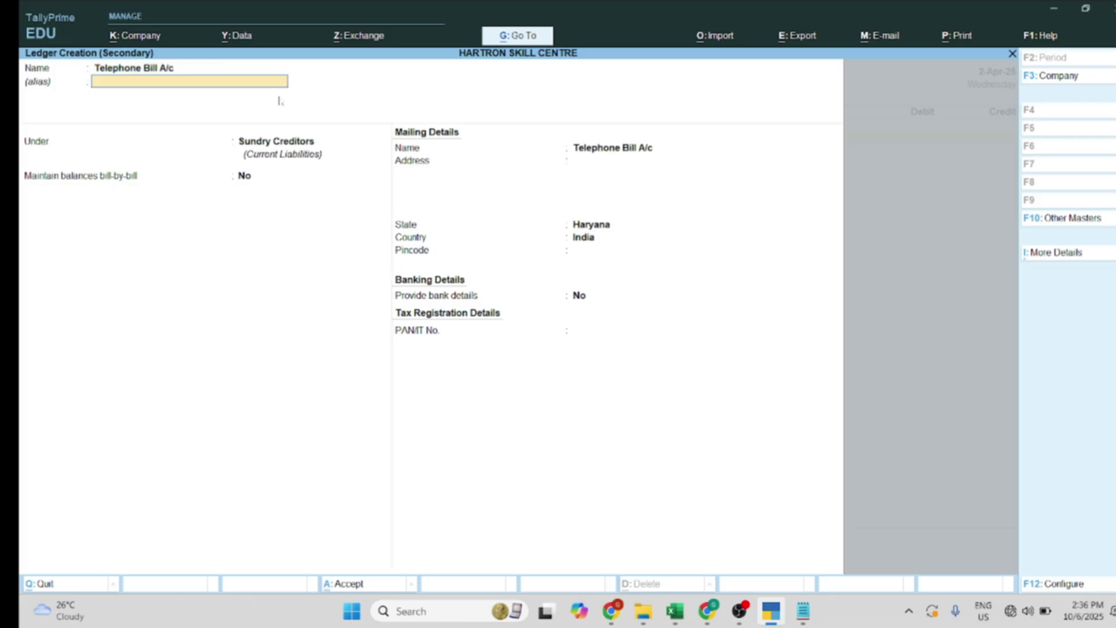
{"action": "key", "text": "BackSpace"}
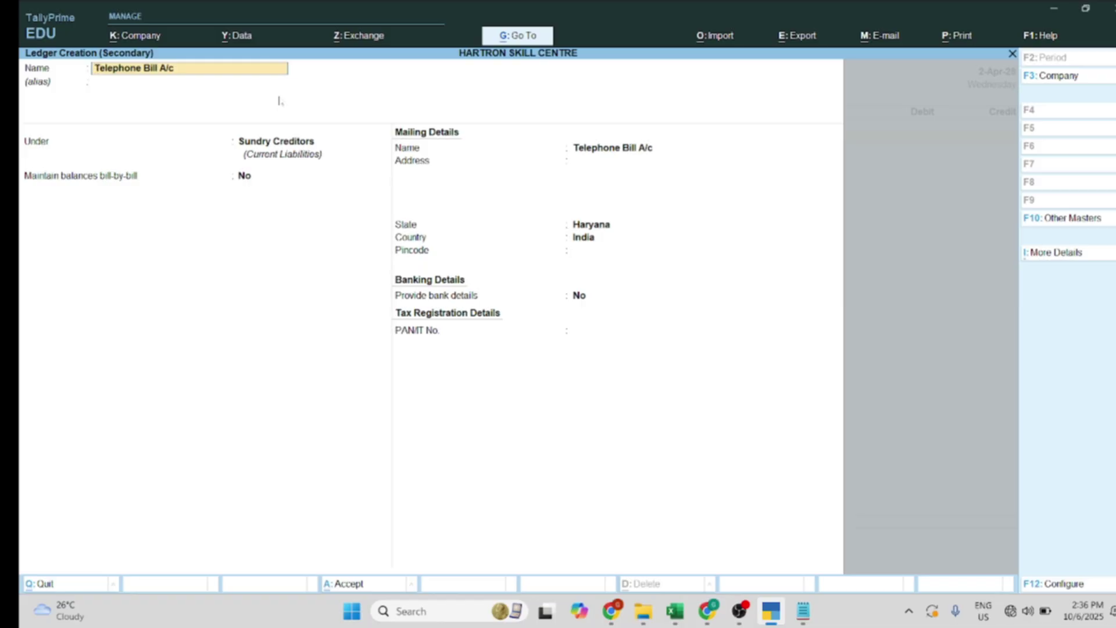
- Place the Telephone Bill A/c ledger under Indirect Expenses, keep its other details, and save it
{"action": "key", "text": "Return"}
{"action": "key", "text": "Return"}
{"action": "type", "text": "i"}
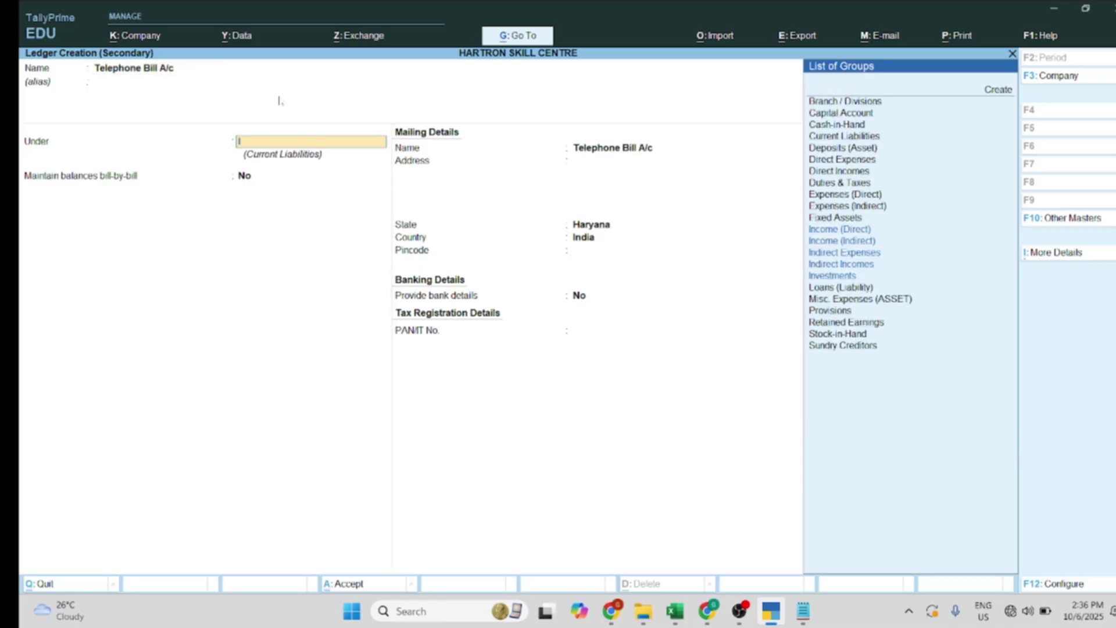
{"action": "key", "text": "Down"}
{"action": "key", "text": "Down"}
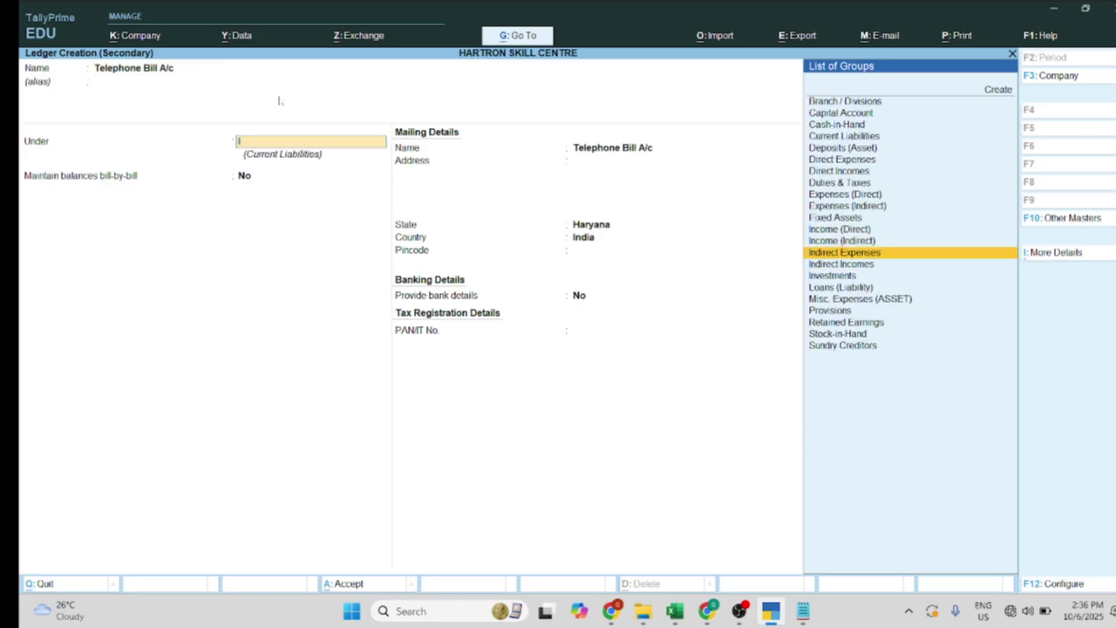
{"action": "key", "text": "Return"}
{"action": "key", "text": "Return"}
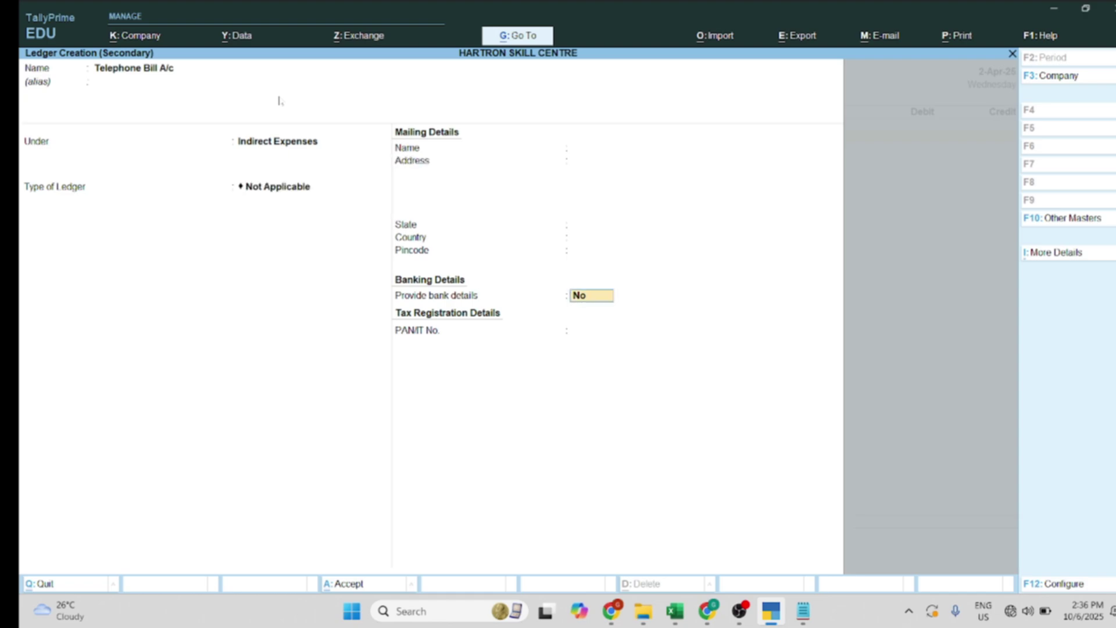
{"action": "key", "text": "Return"}
{"action": "key", "text": "Return"}
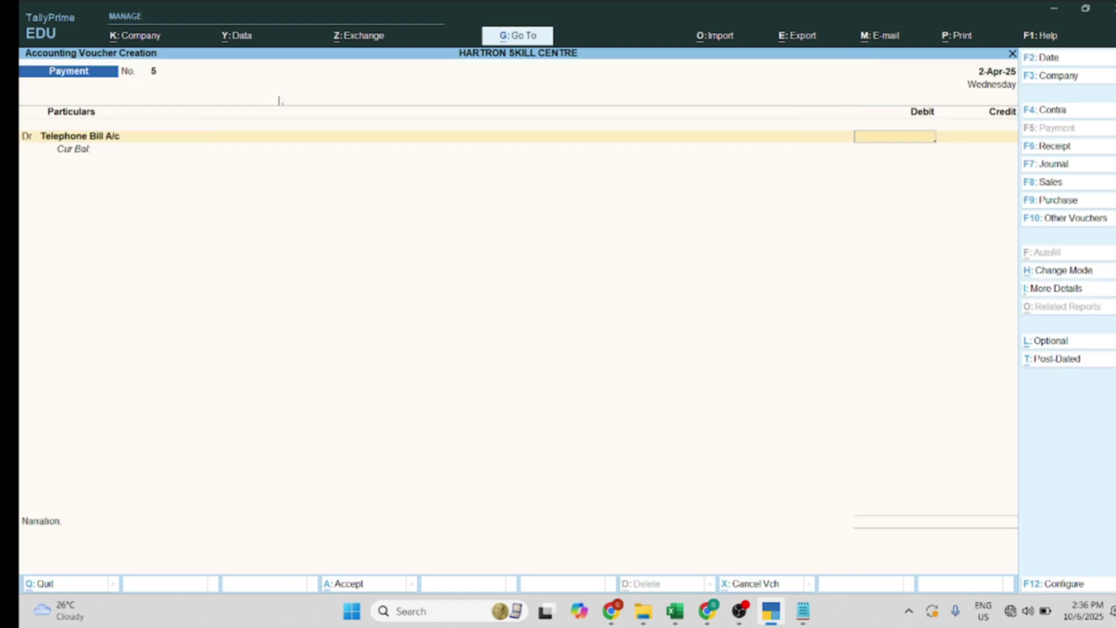
- Check the telephone bill amount in Notepad, and back in TallyPrime debit Telephone Bill A/c with 2000
{"action": "key", "text": "alt+Tab"}
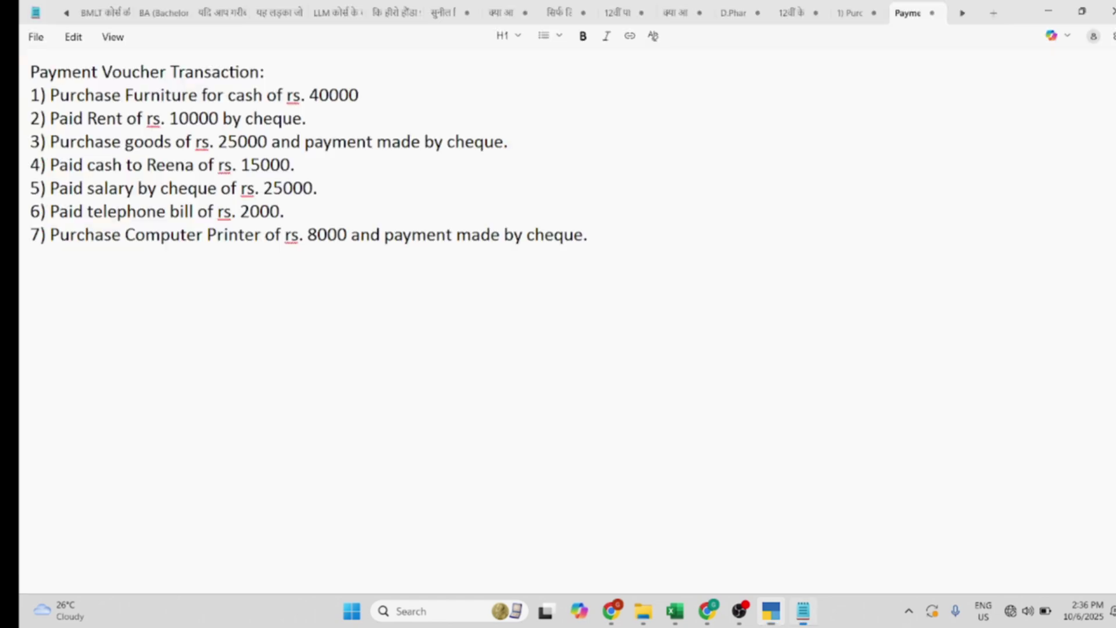
{"action": "key", "text": "alt+Tab"}
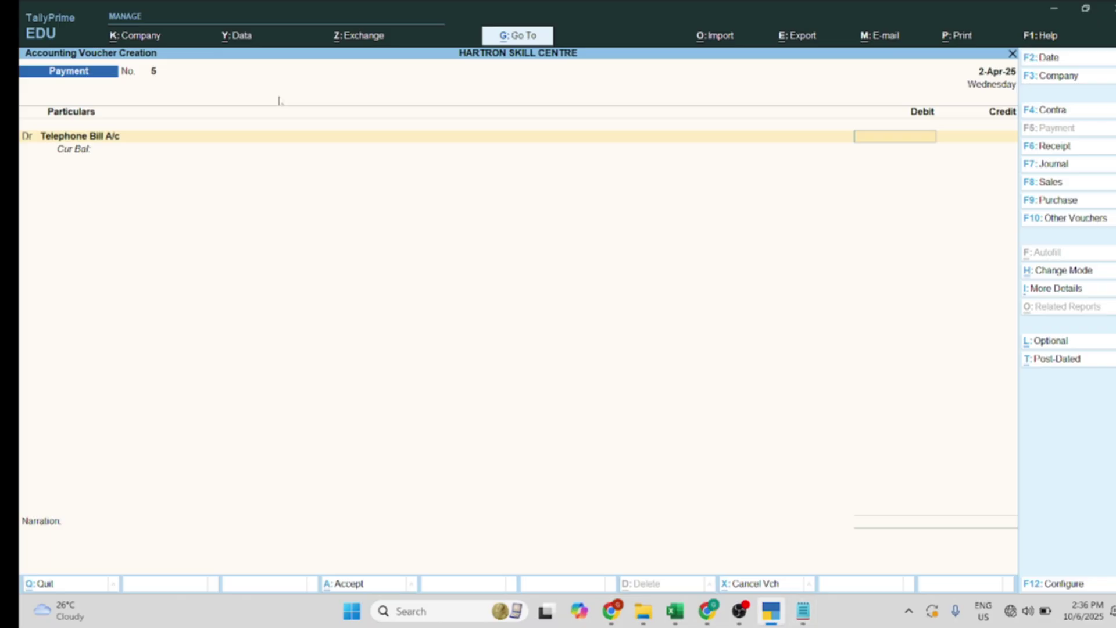
{"action": "type", "text": "2000"}
{"action": "key", "text": "Return"}
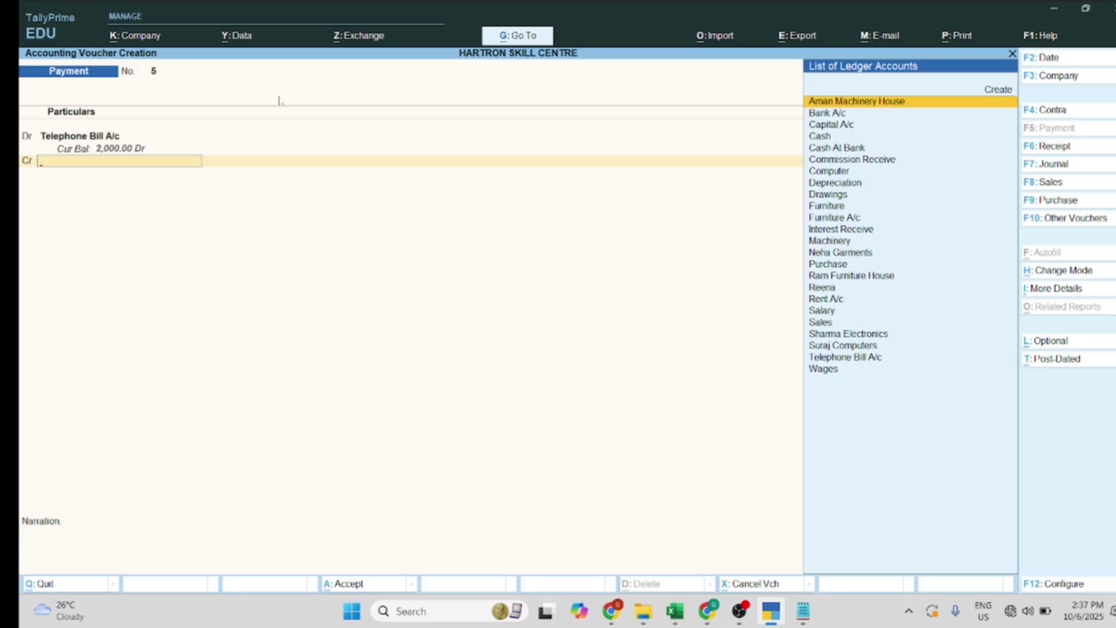
- Credit Cash with 2000 against the telephone bill and save the payment voucher without a narration
{"action": "type", "text": "Cas"}
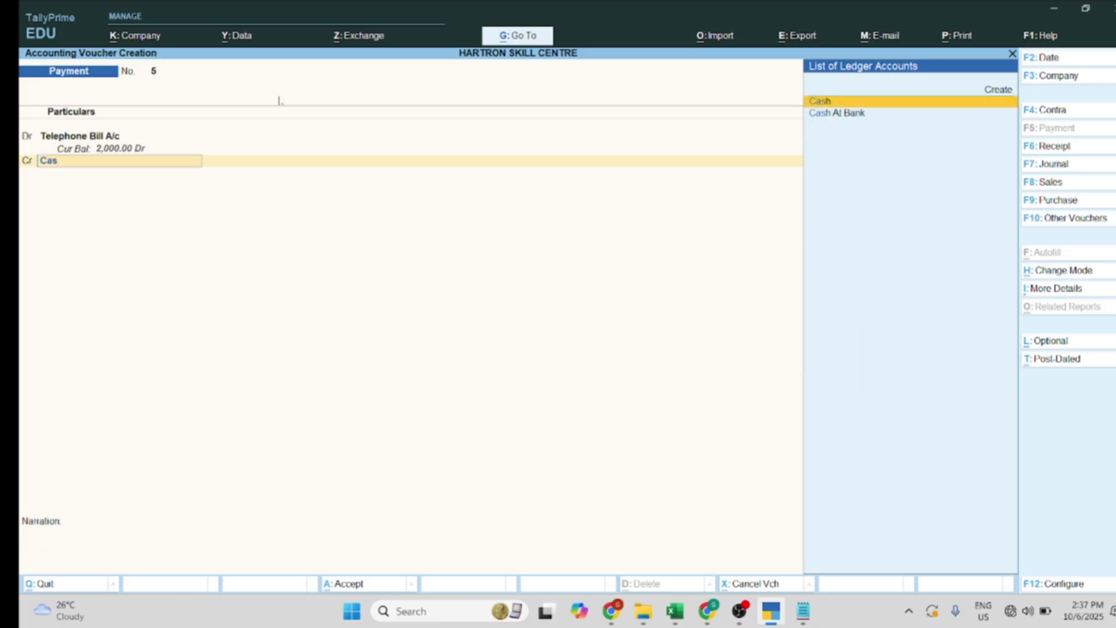
{"action": "key", "text": "Return"}
{"action": "key", "text": "Return"}
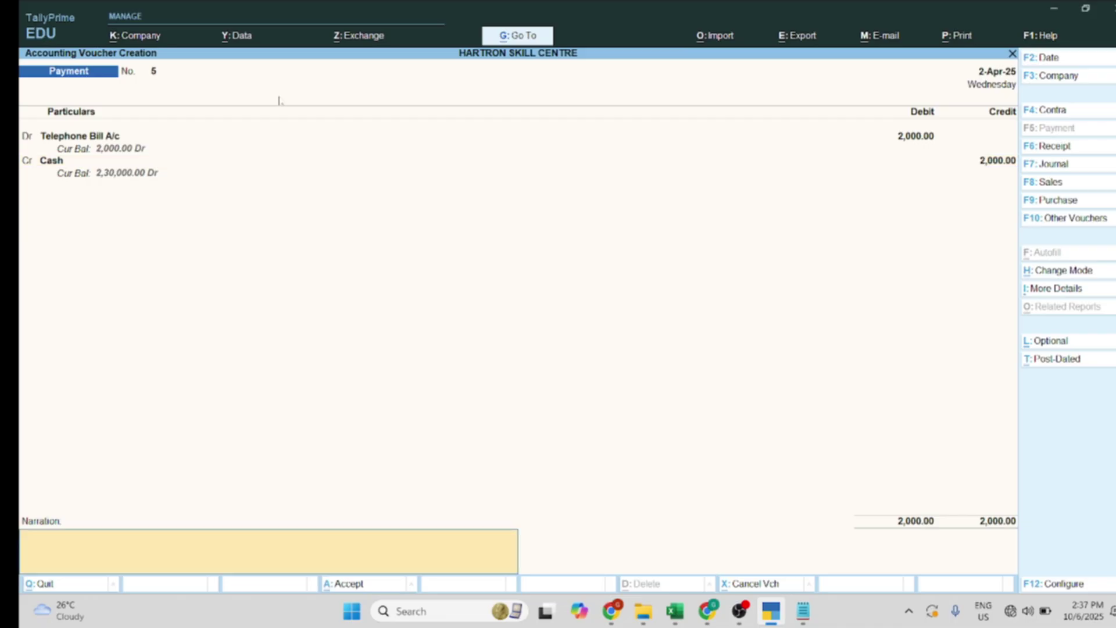
{"action": "key", "text": "Return"}
{"action": "key", "text": "Return"}
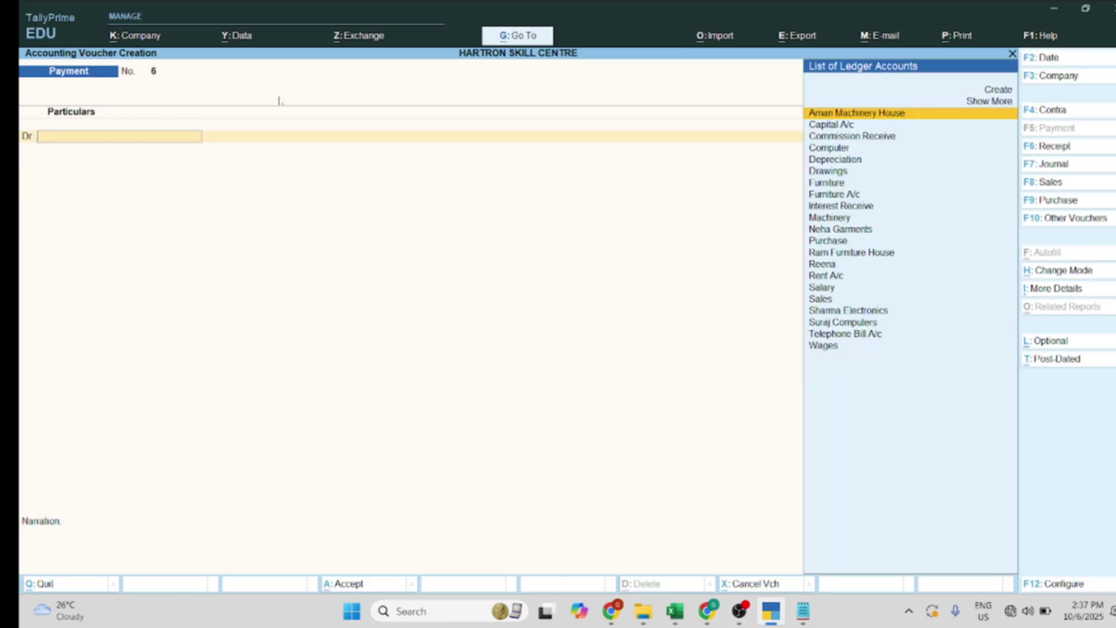
- Check the computer printer transaction in Notepad, and back in TallyPrime start a new ledger named Computer Printer
{"action": "key", "text": "alt+Tab"}
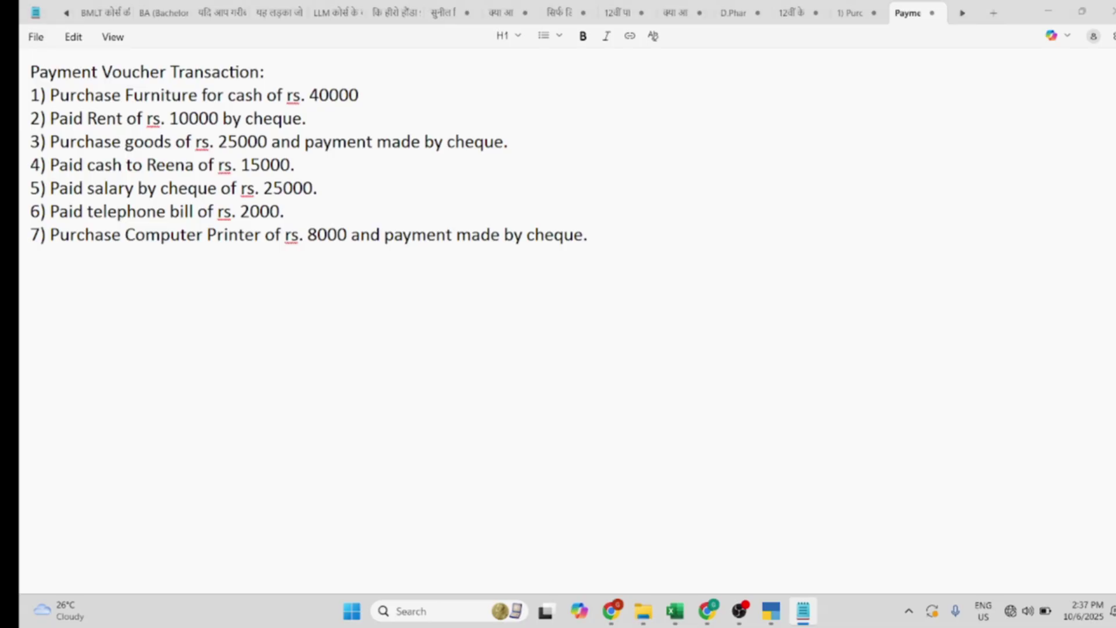
{"action": "key", "text": "alt+Tab"}
{"action": "key", "text": "alt+c"}
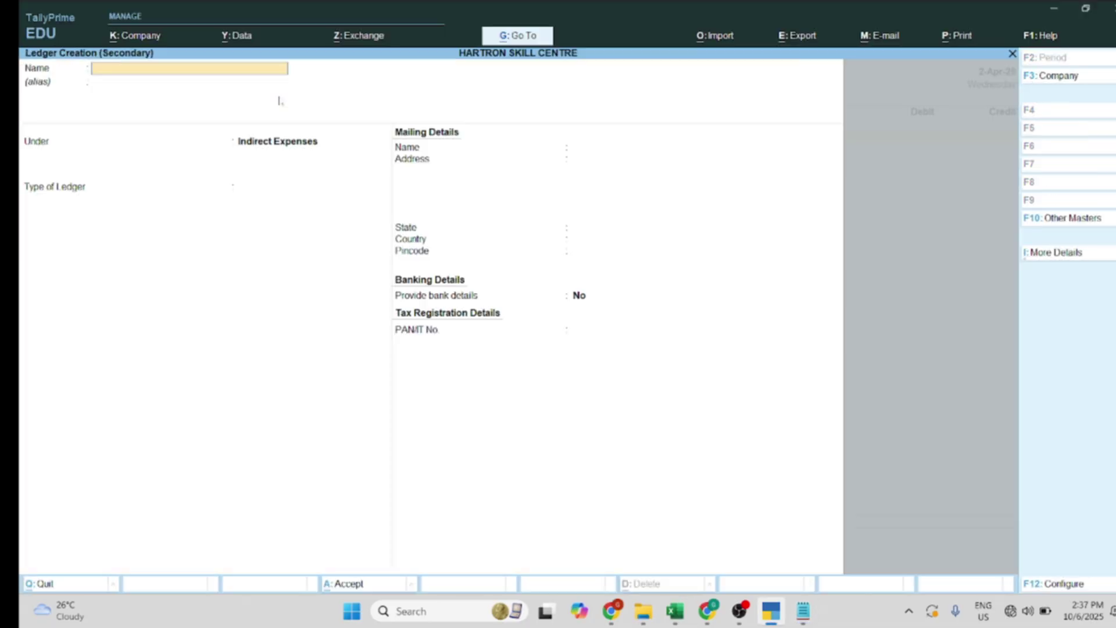
{"action": "type", "text": "Computer Printer"}
{"action": "key", "text": "Return"}
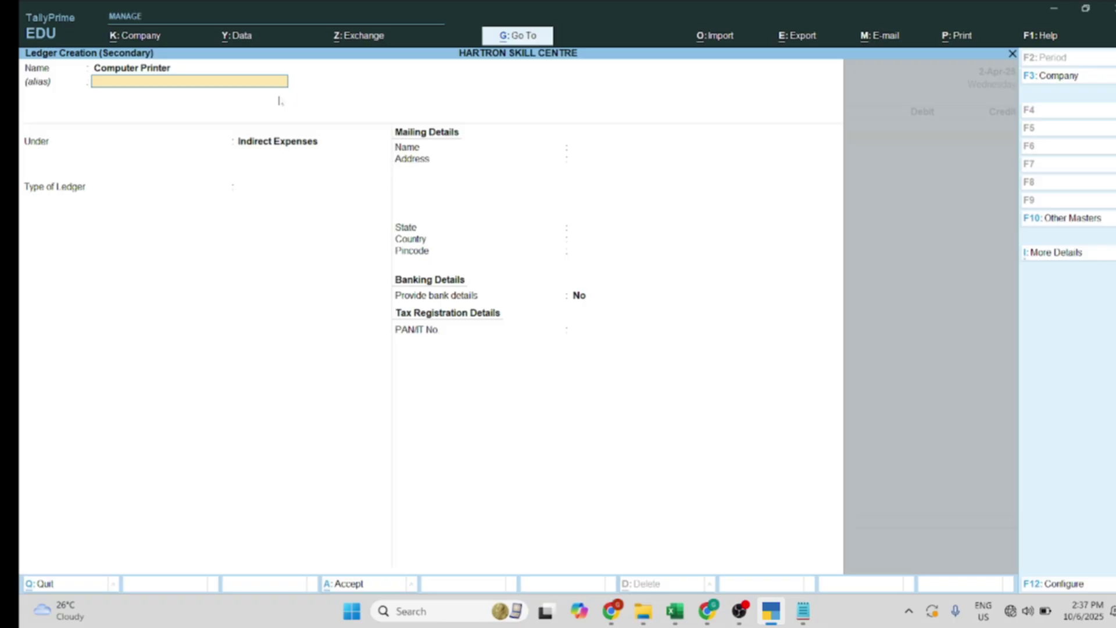
- Place the Computer Printer ledger under Fixed Assets without an alias, keep its other details, and save it
{"action": "key", "text": "Return"}
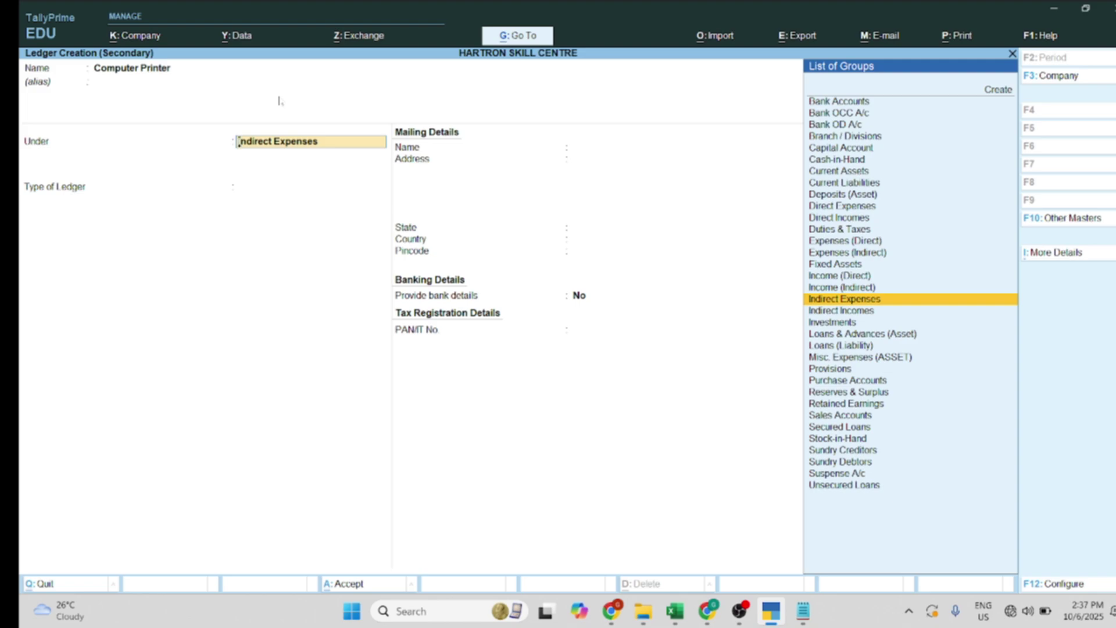
{"action": "type", "text": "Fi"}
{"action": "key", "text": "Return"}
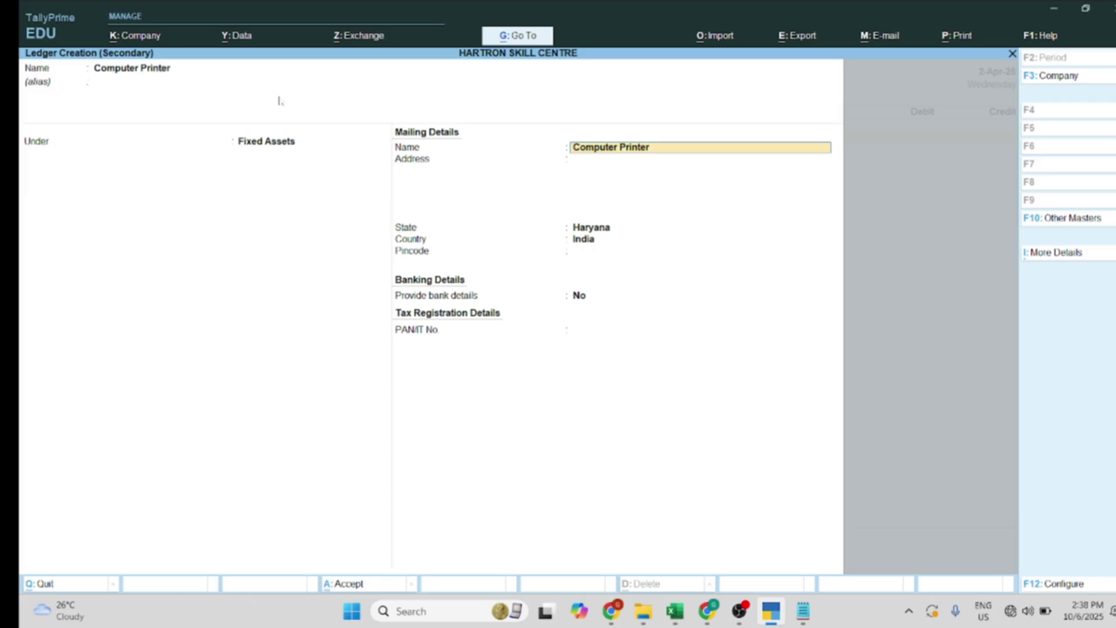
{"action": "key", "text": "Return"}
{"action": "key", "text": "Return"}
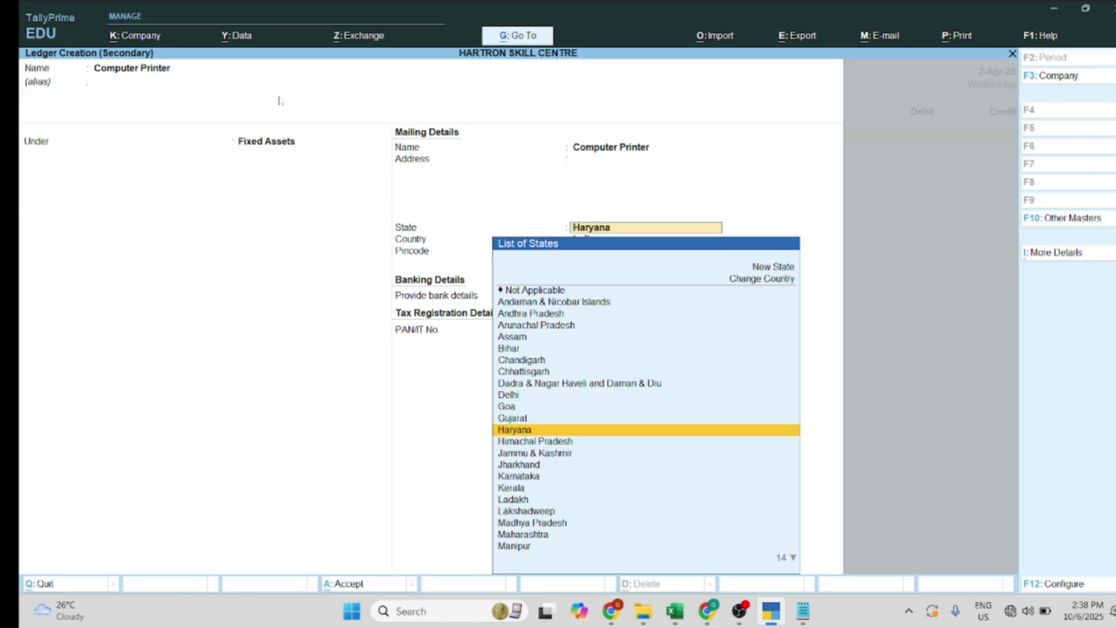
{"action": "key", "text": "Return"}
{"action": "key", "text": "Return"}
{"action": "key", "text": "Return"}
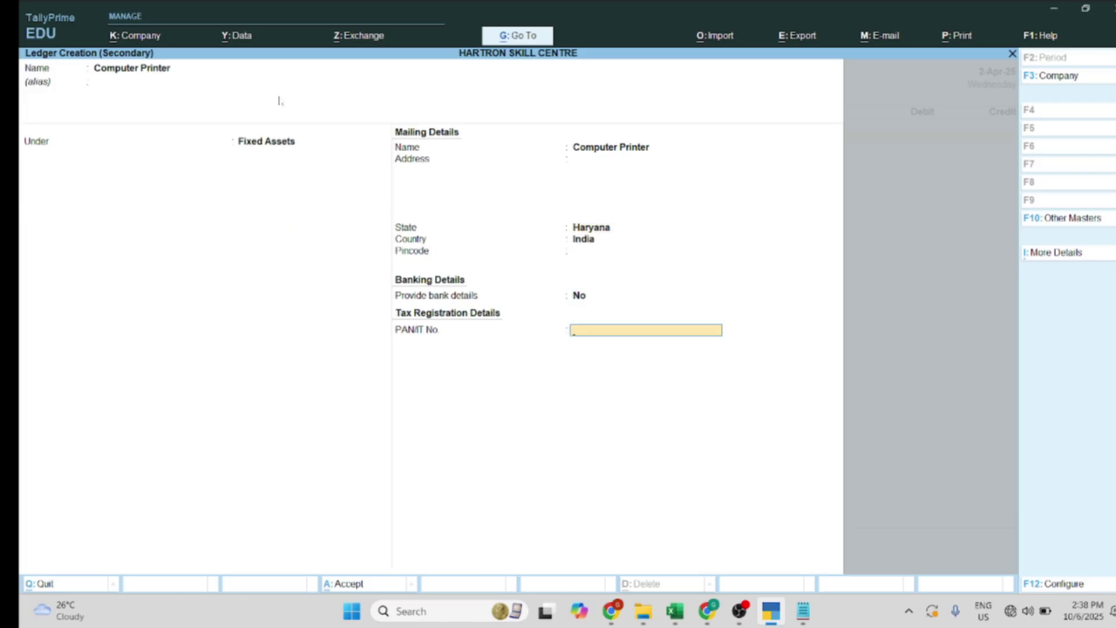
{"action": "key", "text": "Return"}
{"action": "key", "text": "Return"}
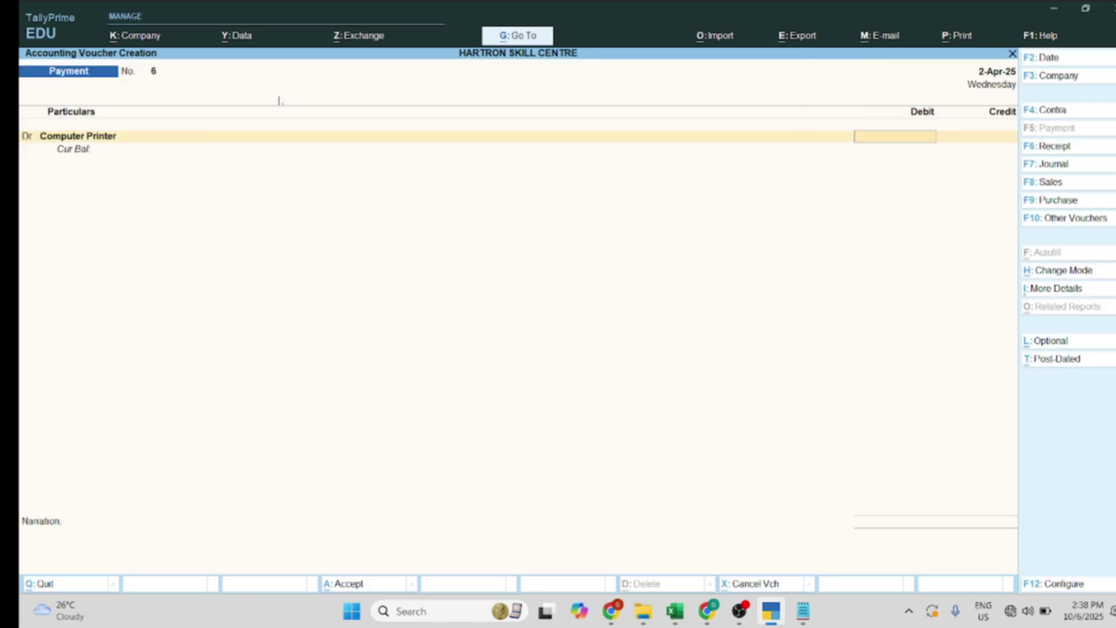
- Debit Computer Printer with 8000, check the payment method in Notepad, and back in TallyPrime credit Bank A/c with 8000
{"action": "type", "text": "8000"}
{"action": "key", "text": "Return"}
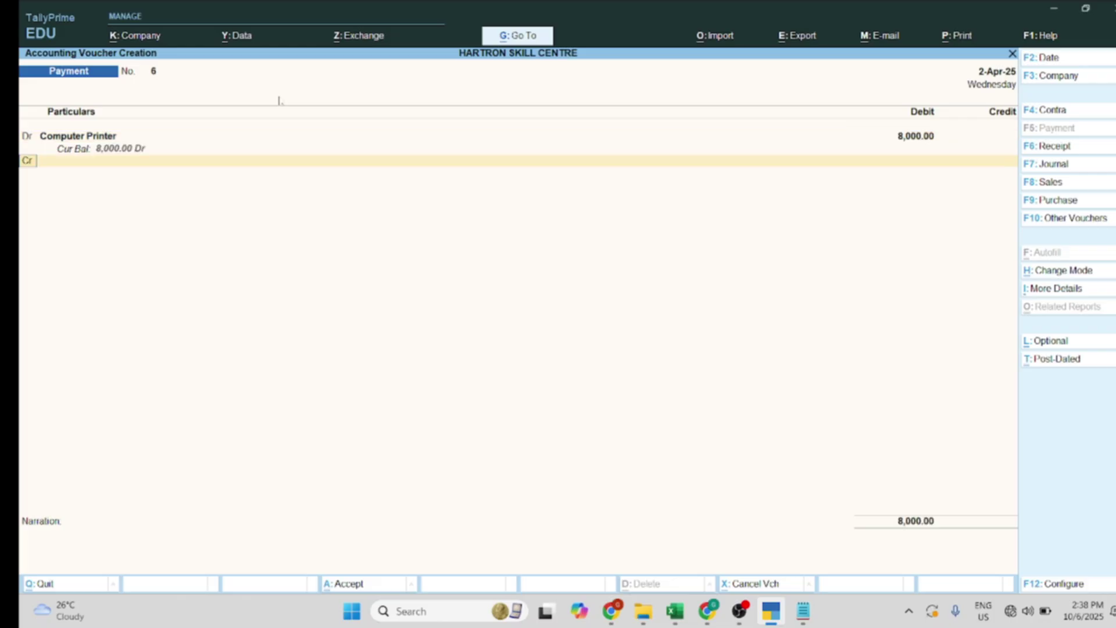
{"action": "key", "text": "alt+Tab"}
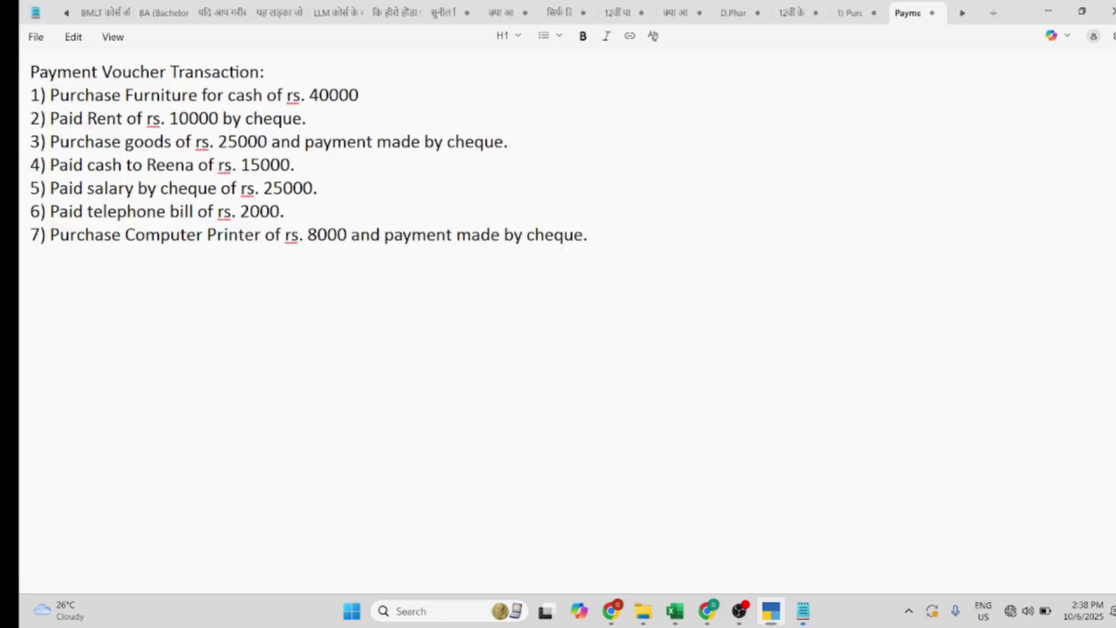
{"action": "key", "text": "alt+Tab"}
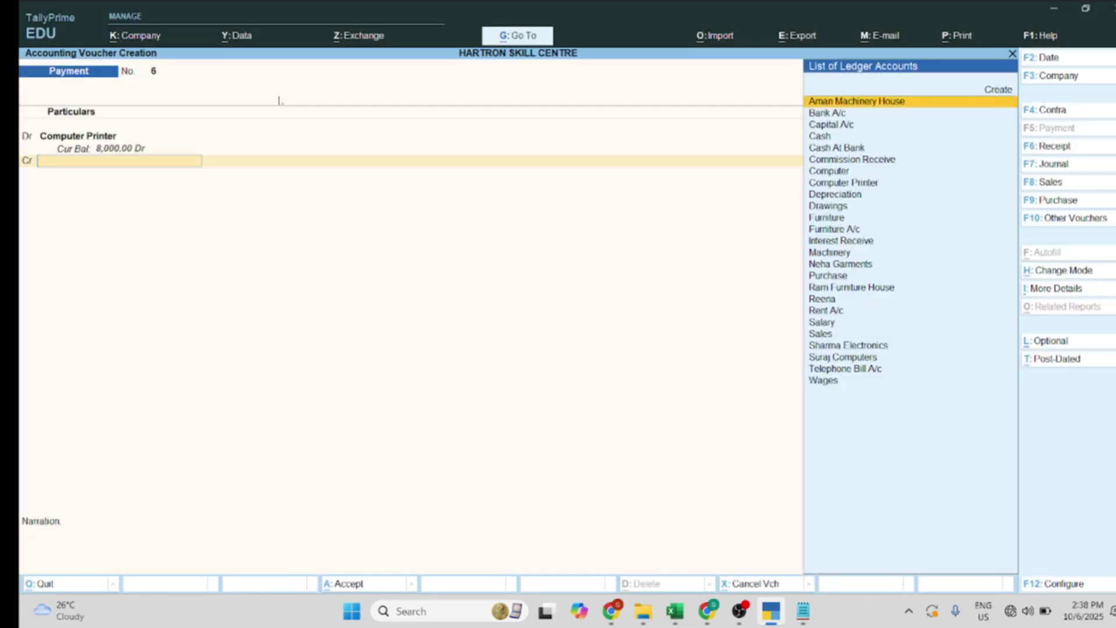
{"action": "type", "text": "Ba"}
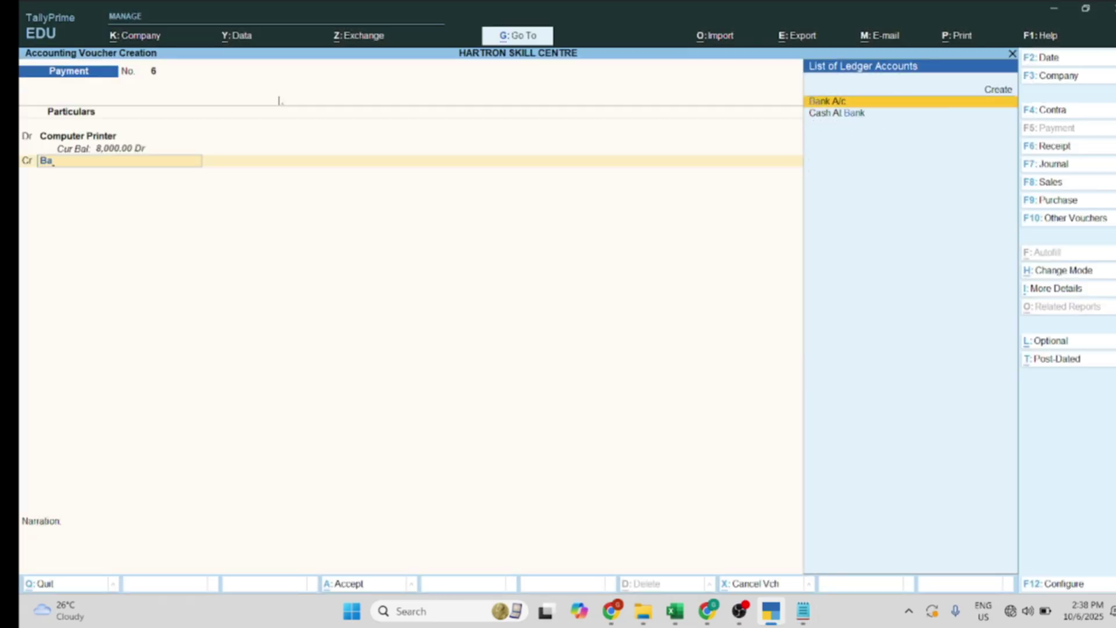
{"action": "key", "text": "Return"}
{"action": "key", "text": "Return"}
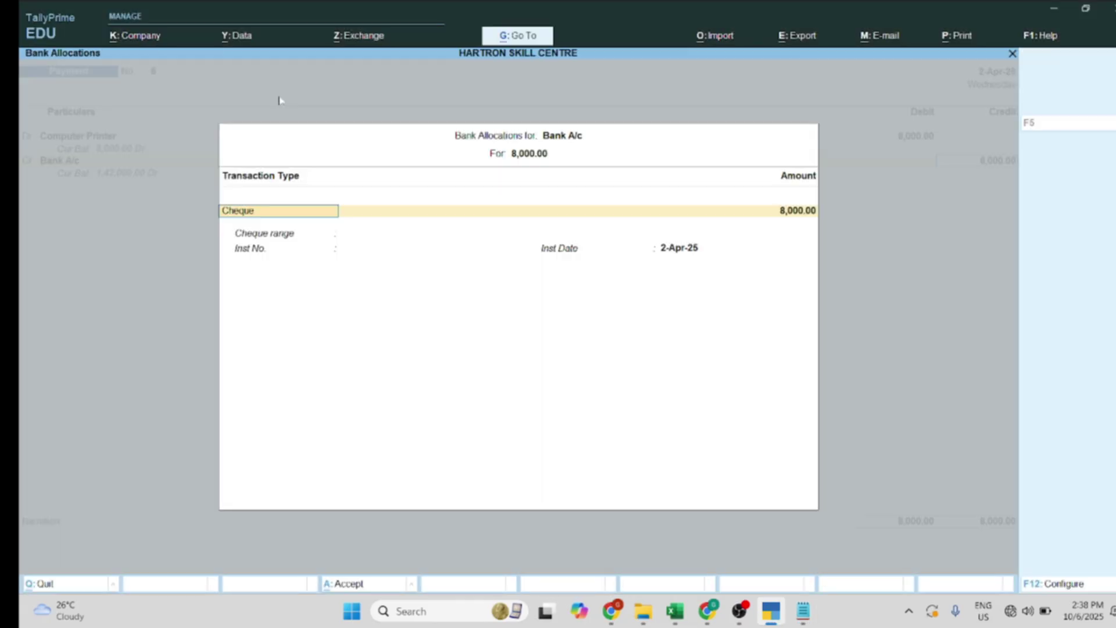
- Allocate the 8000 bank payment as a cheque without instrument number, and save the voucher without a narration
{"action": "key", "text": "Return"}
{"action": "key", "text": "Return"}
{"action": "key", "text": "Return"}
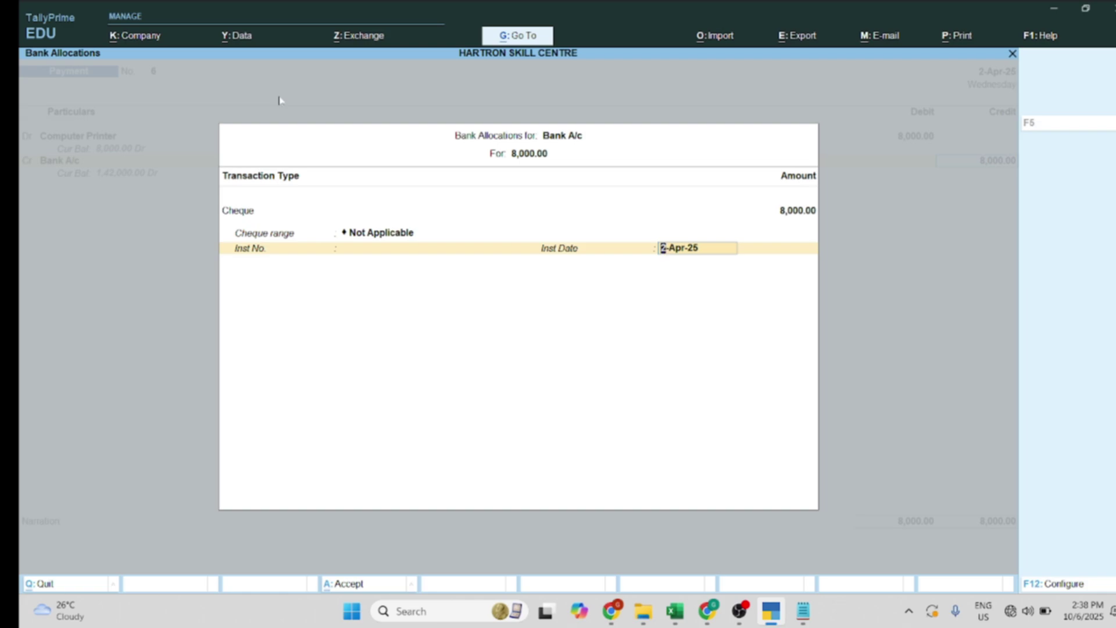
{"action": "key", "text": "Return"}
{"action": "key", "text": "Return"}
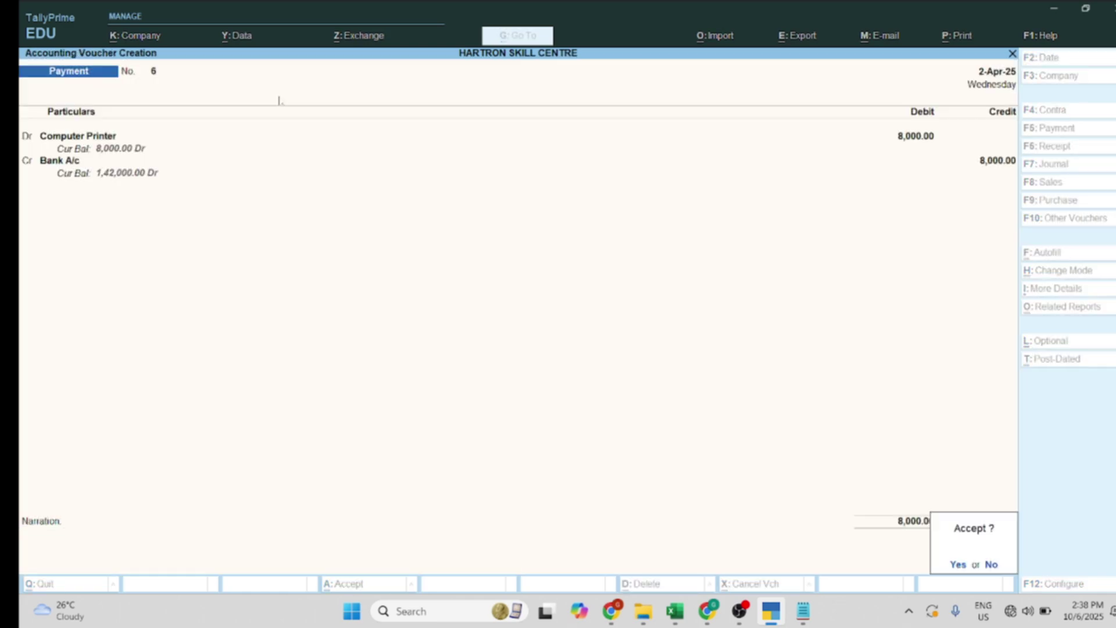
{"action": "key", "text": "Return"}
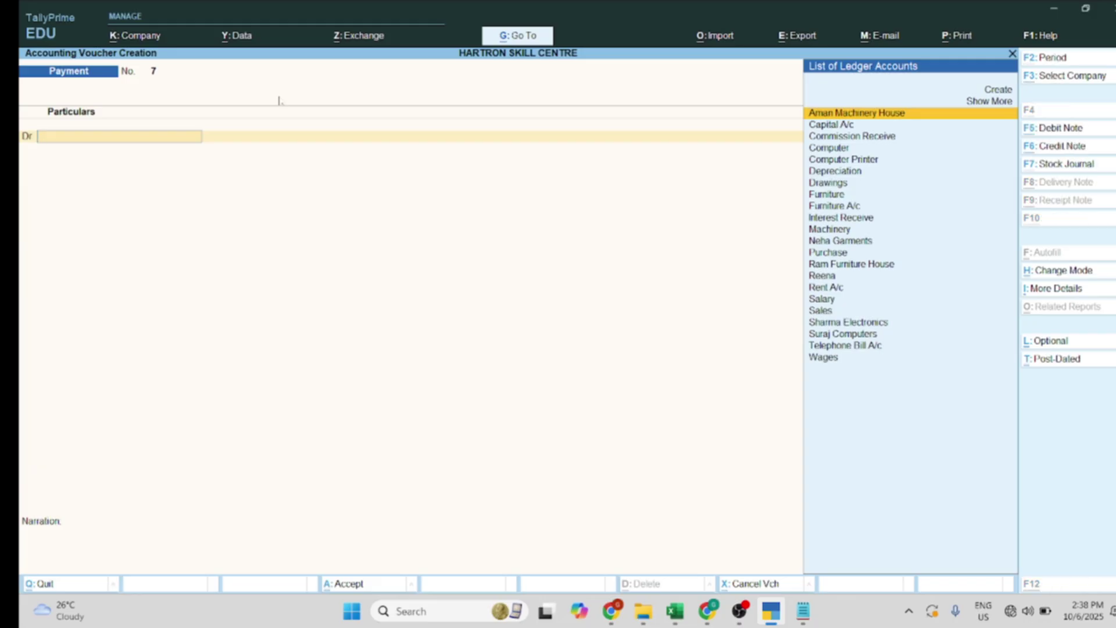
- Check Notepad for the unrecorded salary transaction, and back in TallyPrime start a new ledger named Salary A/c
{"action": "key", "text": "alt+Tab"}
{"action": "key", "text": "alt+Tab"}
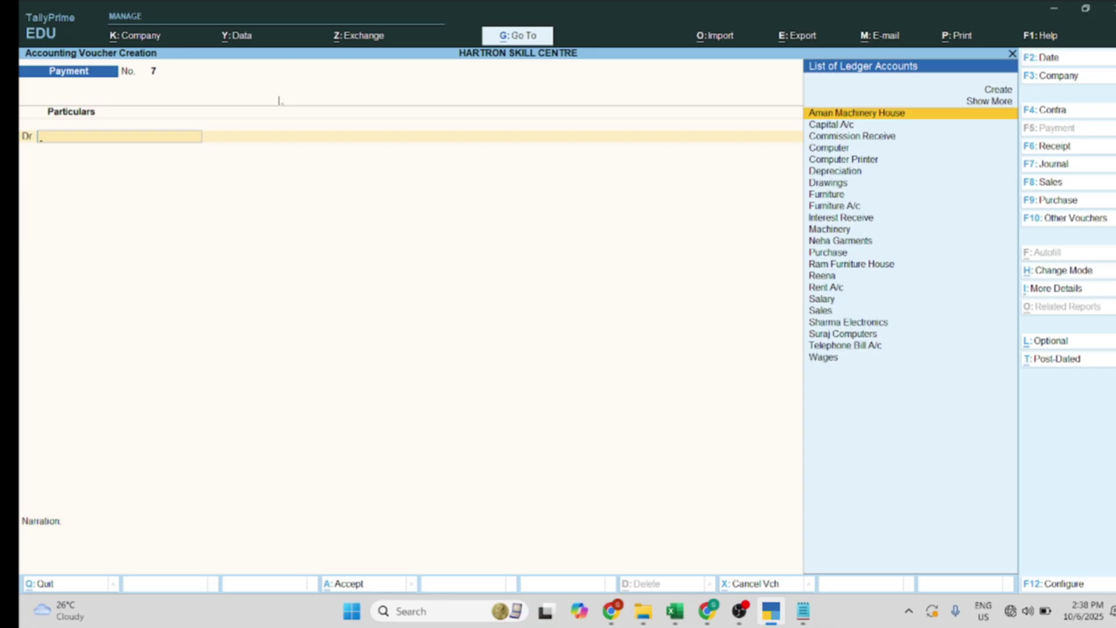
{"action": "key", "text": "alt+Tab"}
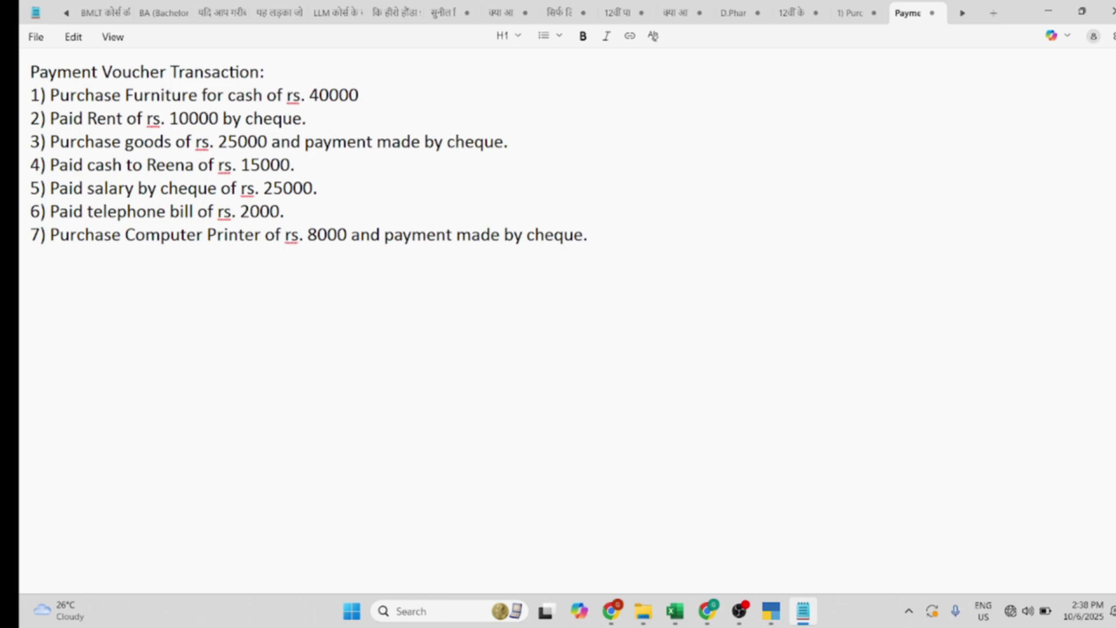
{"action": "key", "text": "alt+Tab"}
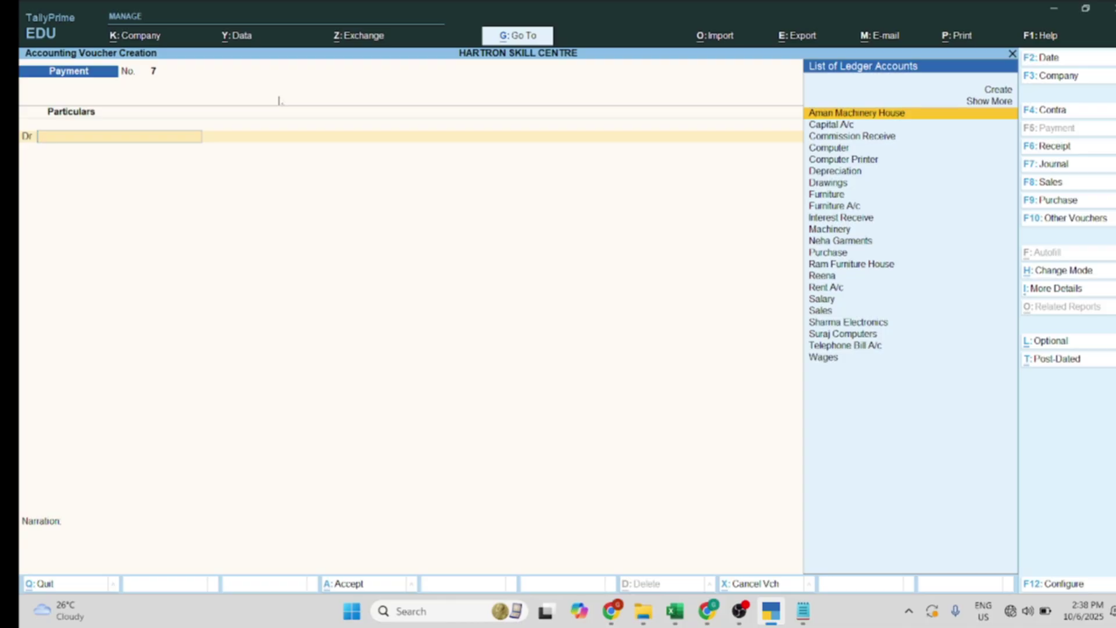
{"action": "key", "text": "alt+c"}
{"action": "type", "text": "Sala"}
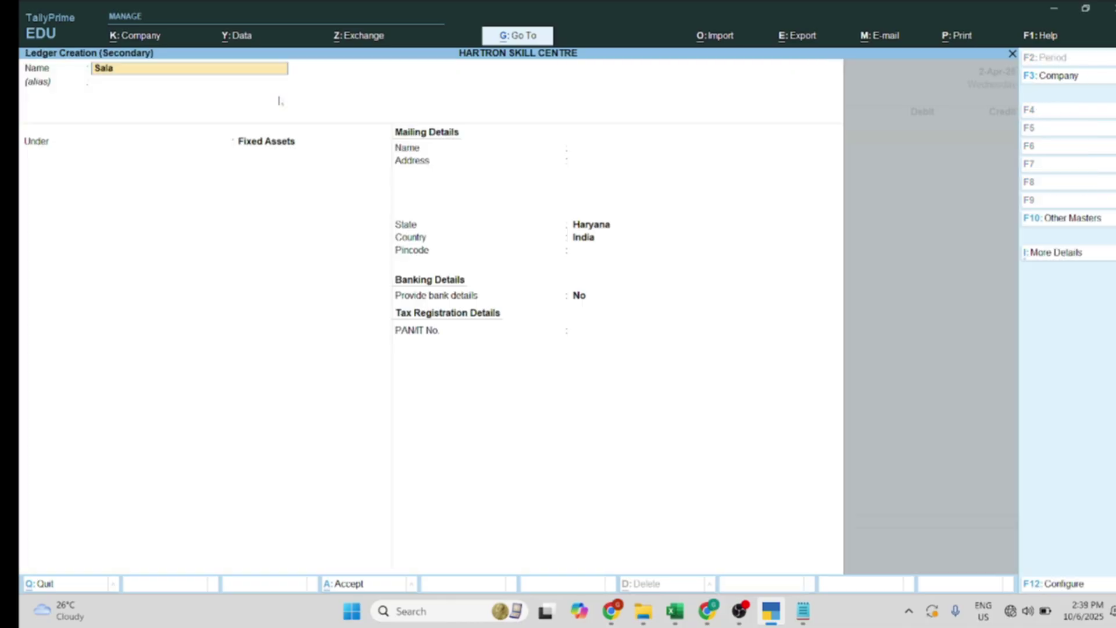
{"action": "type", "text": "ry a/c"}
{"action": "key", "text": "Return"}
- Place the Salary A/c ledger under Indirect Expenses, keep its other details, and save it
{"action": "key", "text": "Return"}
{"action": "type", "text": "In"}
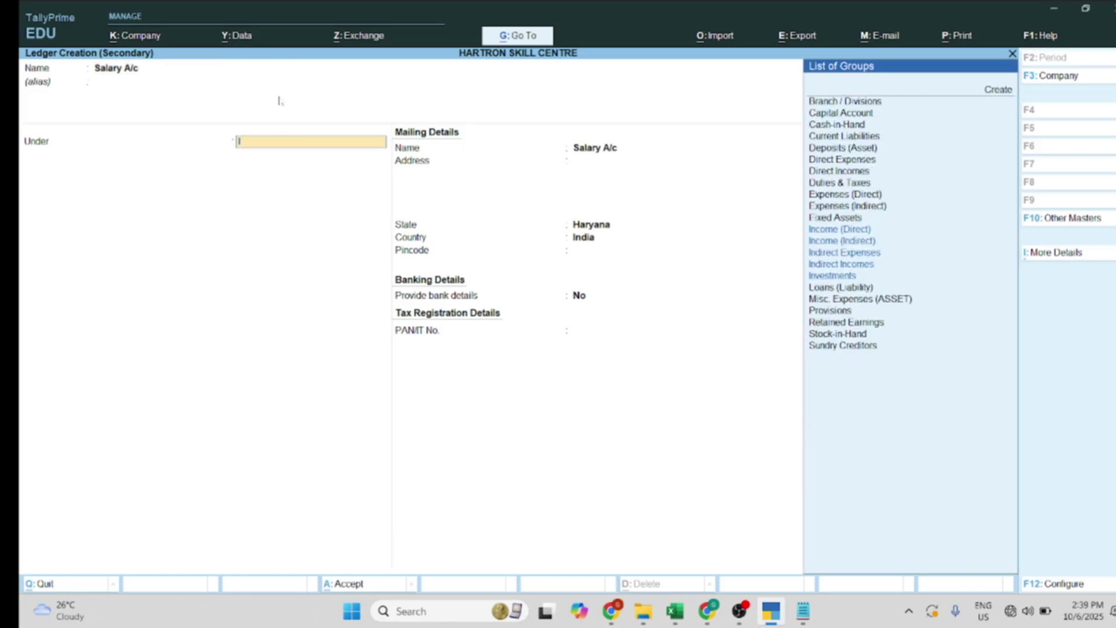
{"action": "key", "text": "Down"}
{"action": "key", "text": "Down"}
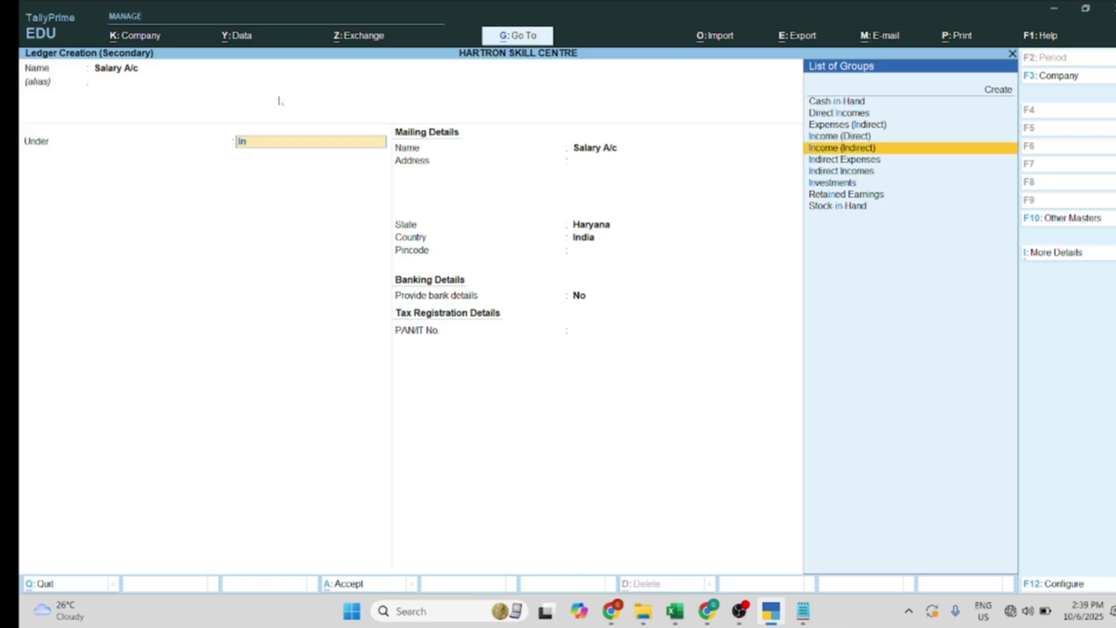
{"action": "key", "text": "Return"}
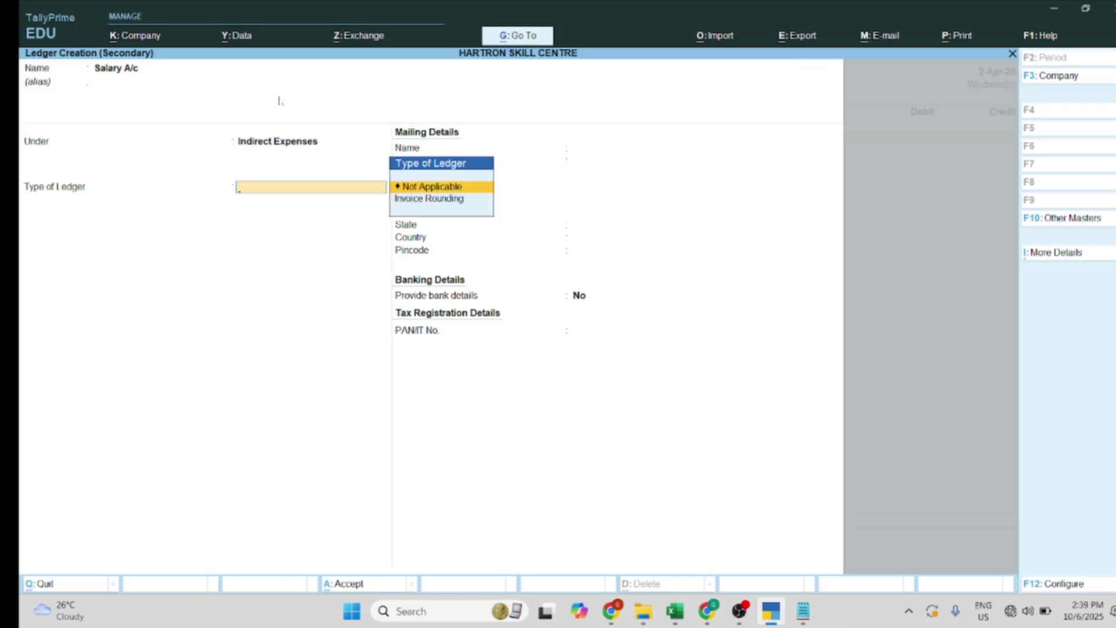
{"action": "key", "text": "Return"}
{"action": "key", "text": "Return"}
{"action": "key", "text": "Return"}
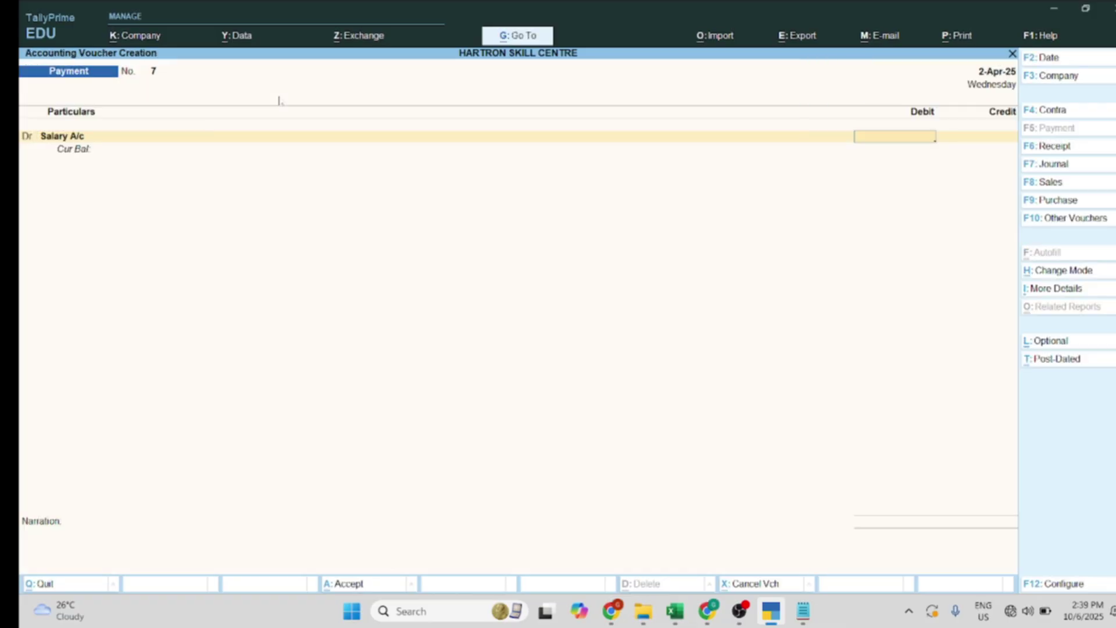
- Debit Salary A/c with 25000 and credit Bank A/c with the same amount
{"action": "type", "text": "25,"}
{"action": "type", "text": "000"}
{"action": "key", "text": "Return"}
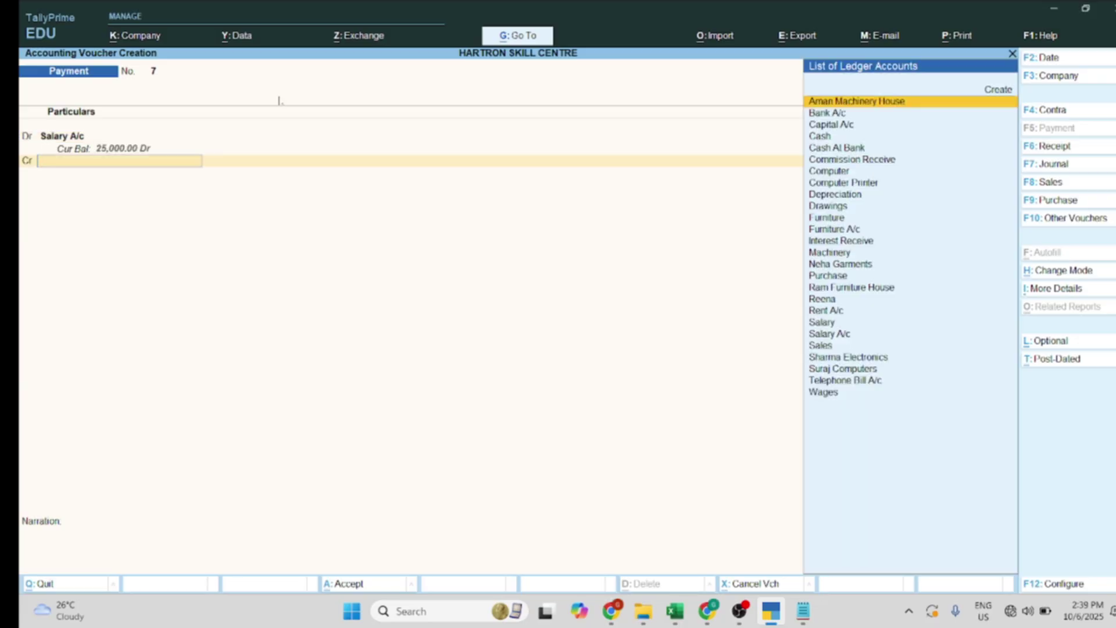
{"action": "key", "text": "Down"}
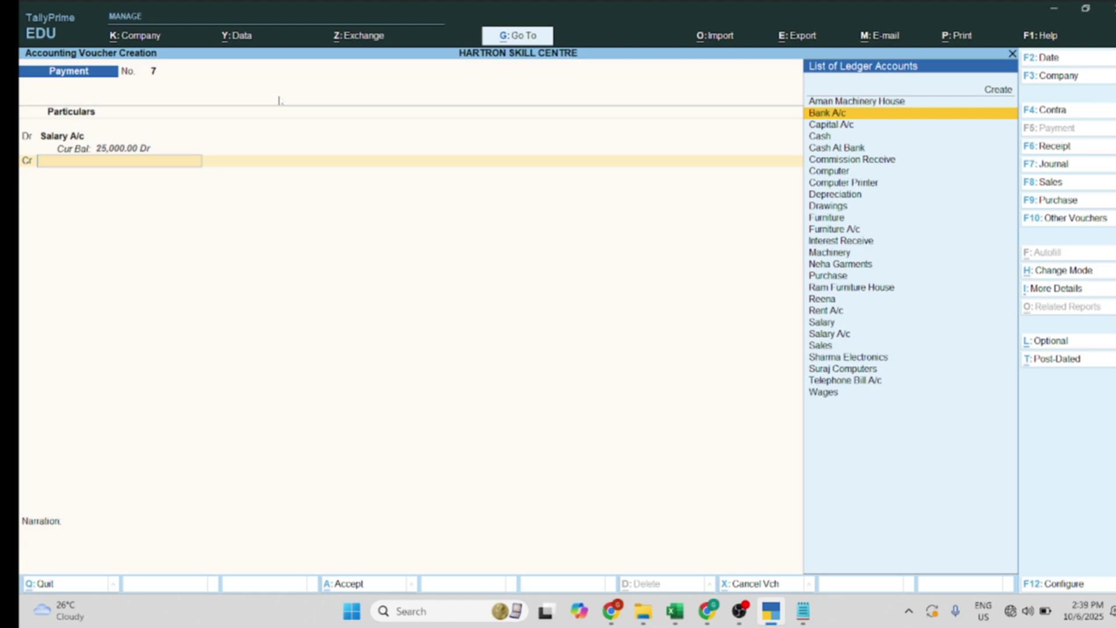
{"action": "key", "text": "Return"}
{"action": "key", "text": "Return"}
- Allocate the 25000 salary payment as a cheque without instrument number, and save the voucher without a narration
{"action": "key", "text": "Return"}
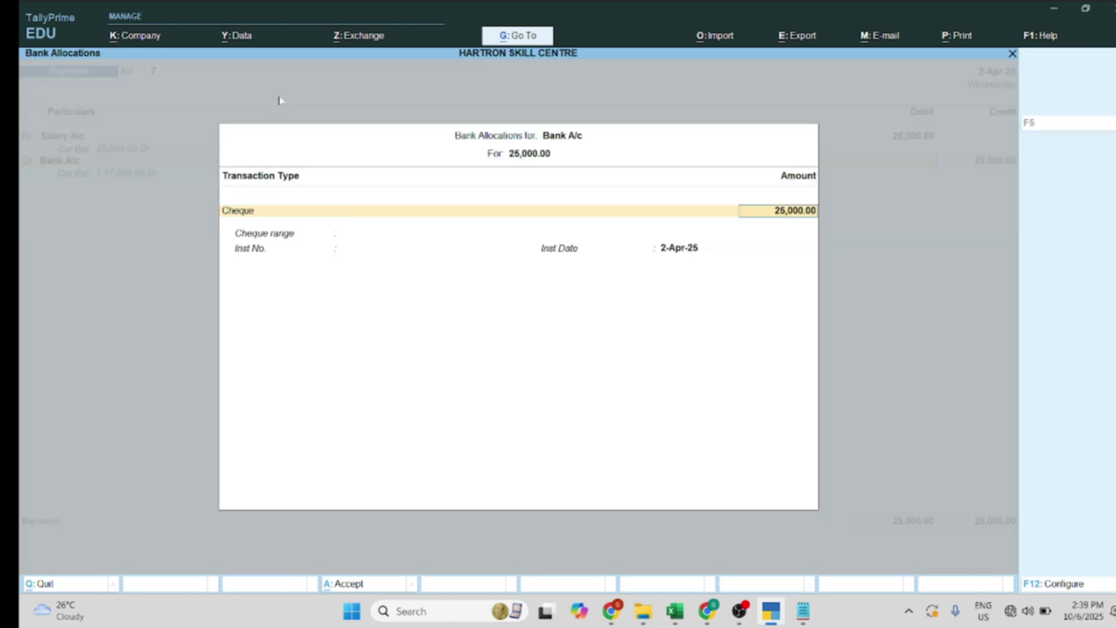
{"action": "key", "text": "Return"}
{"action": "key", "text": "Return"}
{"action": "key", "text": "Return"}
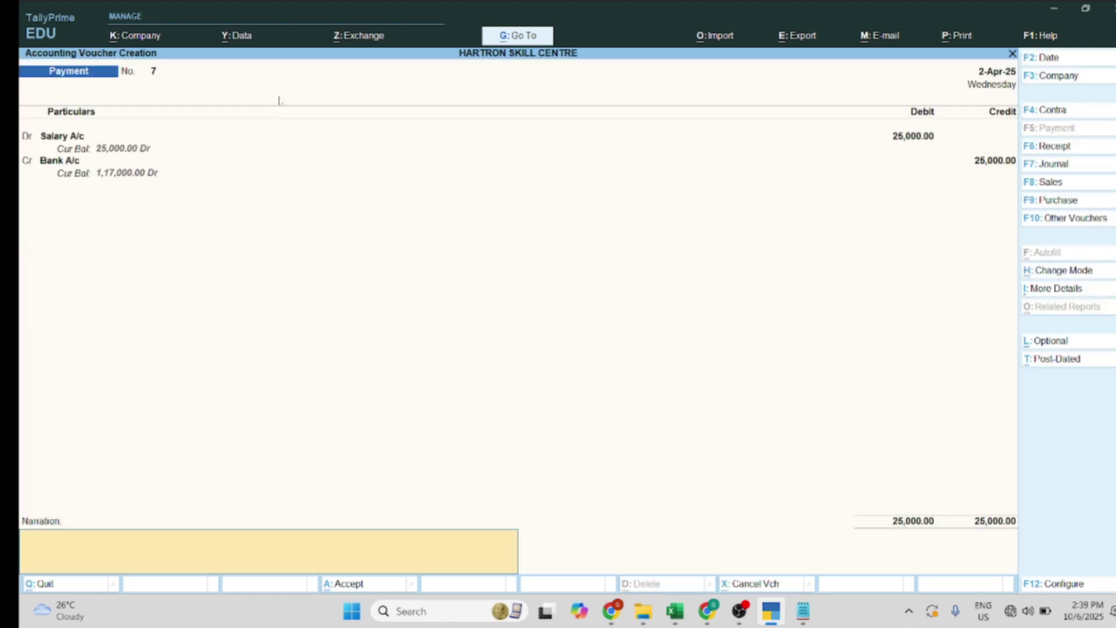
{"action": "key", "text": "Return"}
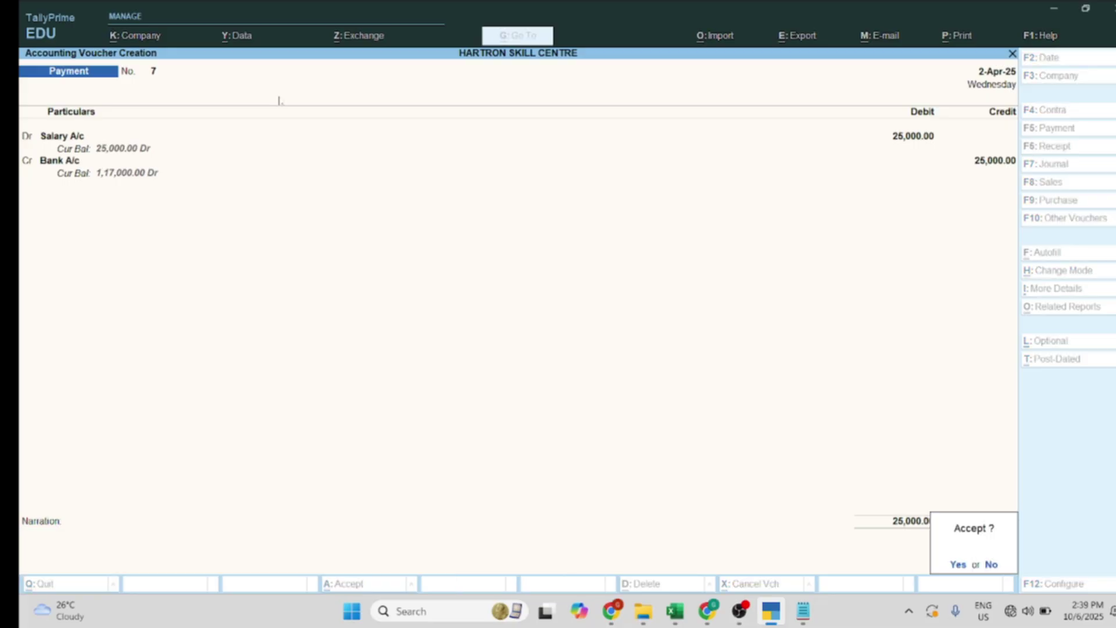
{"action": "key", "text": "Return"}
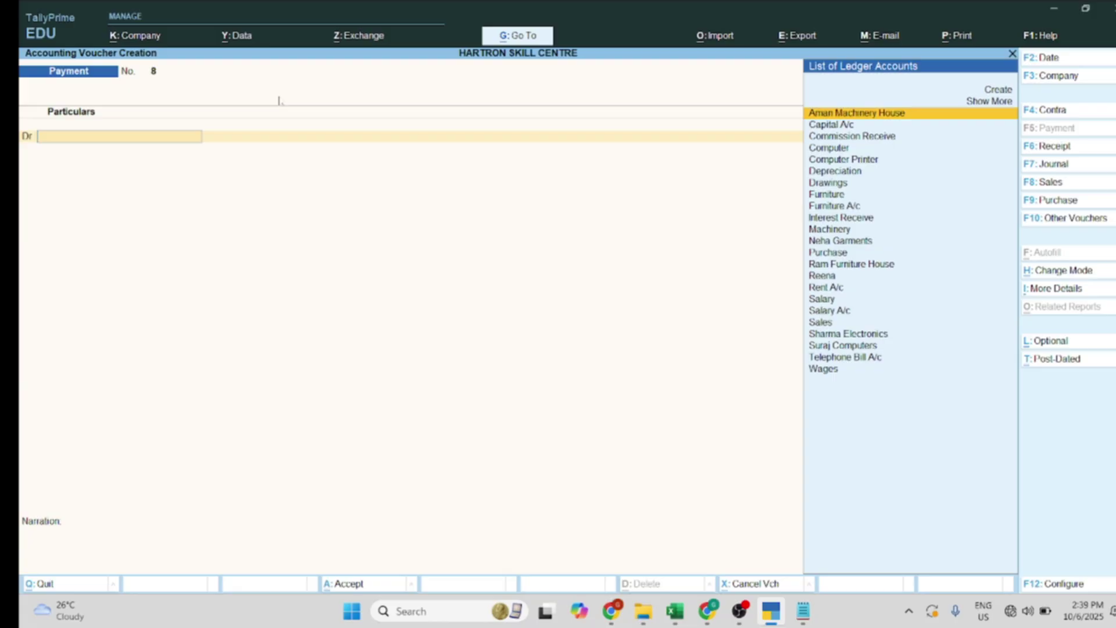
- Leave voucher entry and review the recorded payments in the Day Book's detailed view, then return to the Gateway of Tally
{"action": "key", "text": "Escape"}
{"action": "key", "text": "Return"}
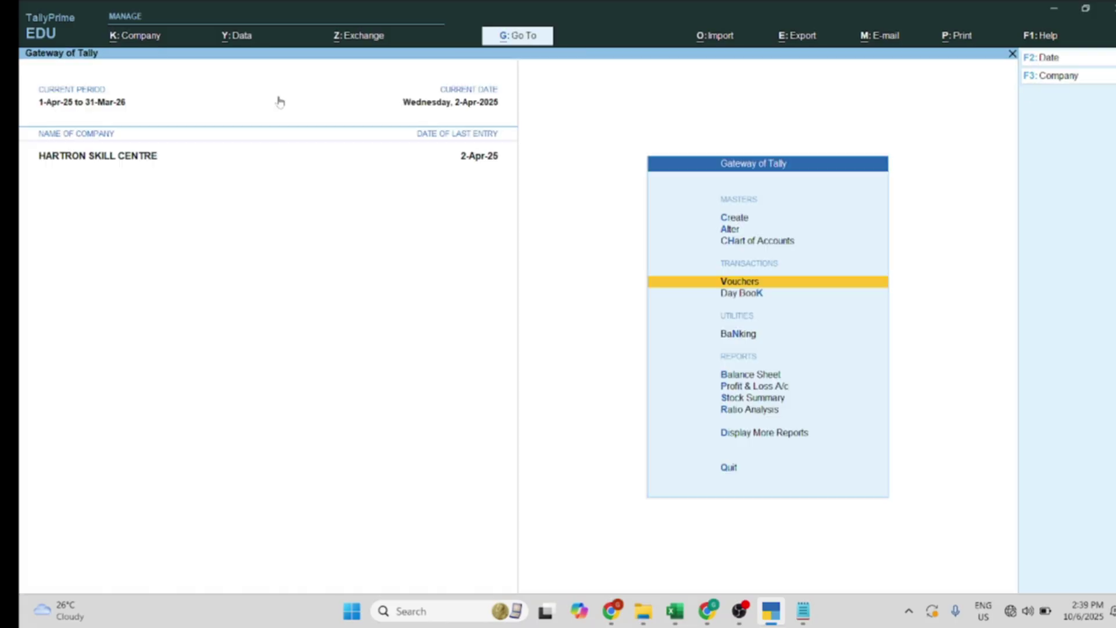
{"action": "key", "text": "Down"}
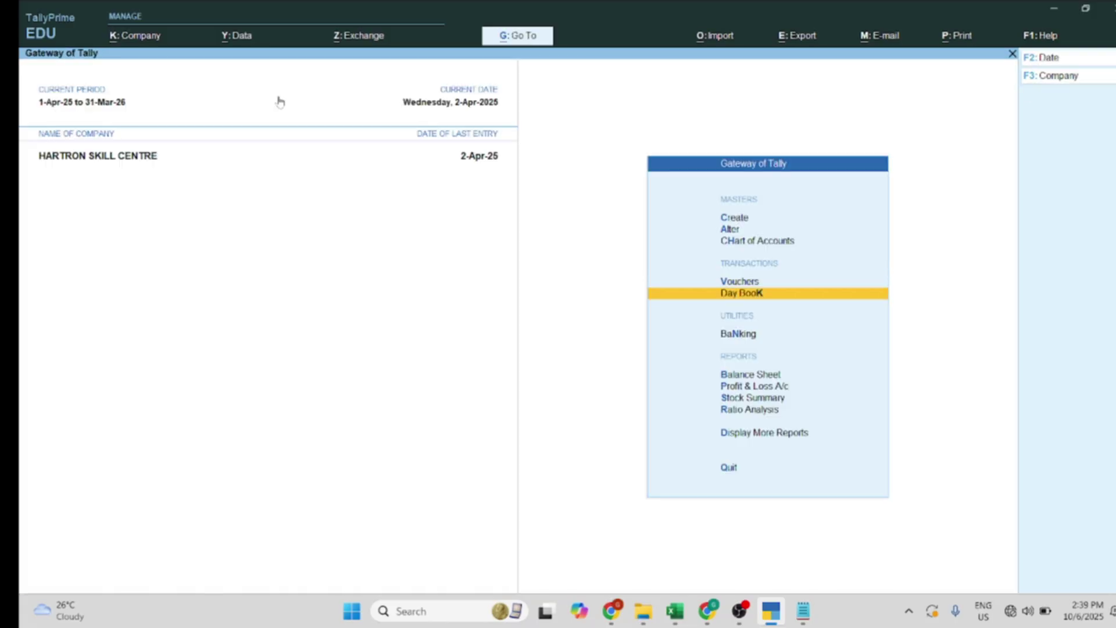
{"action": "key", "text": "Return"}
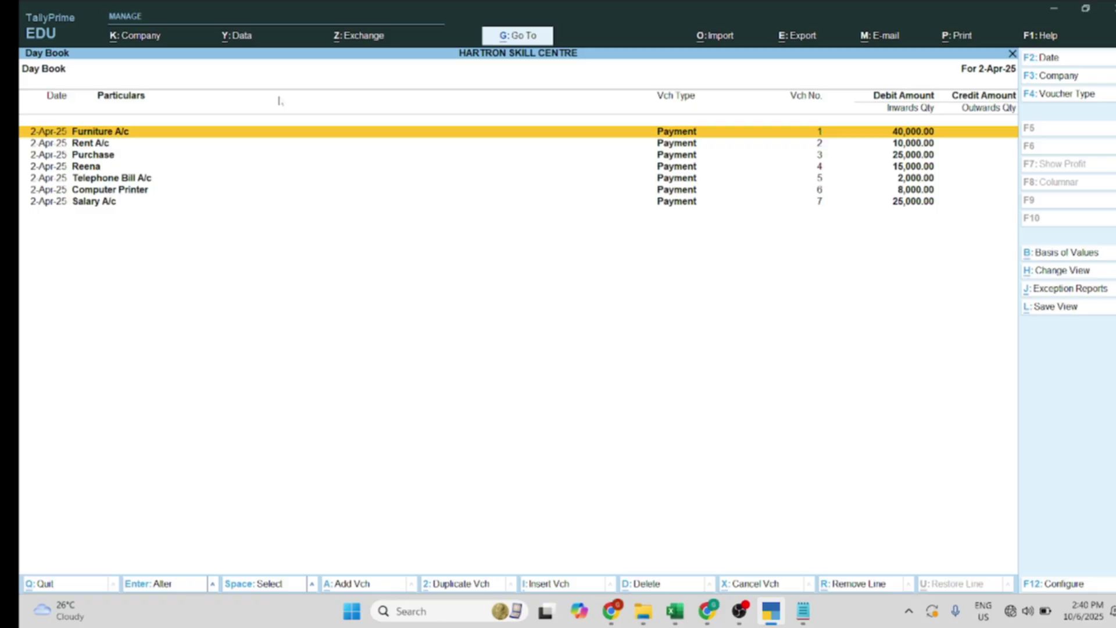
{"action": "key", "text": "alt+F5"}
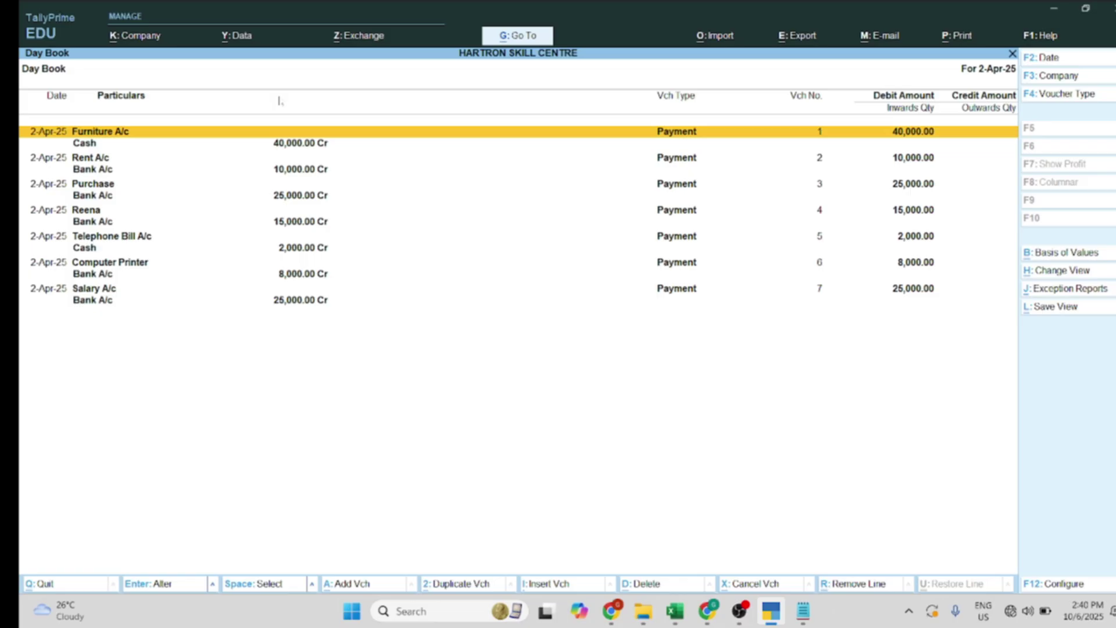
{"action": "key", "text": "Escape"}
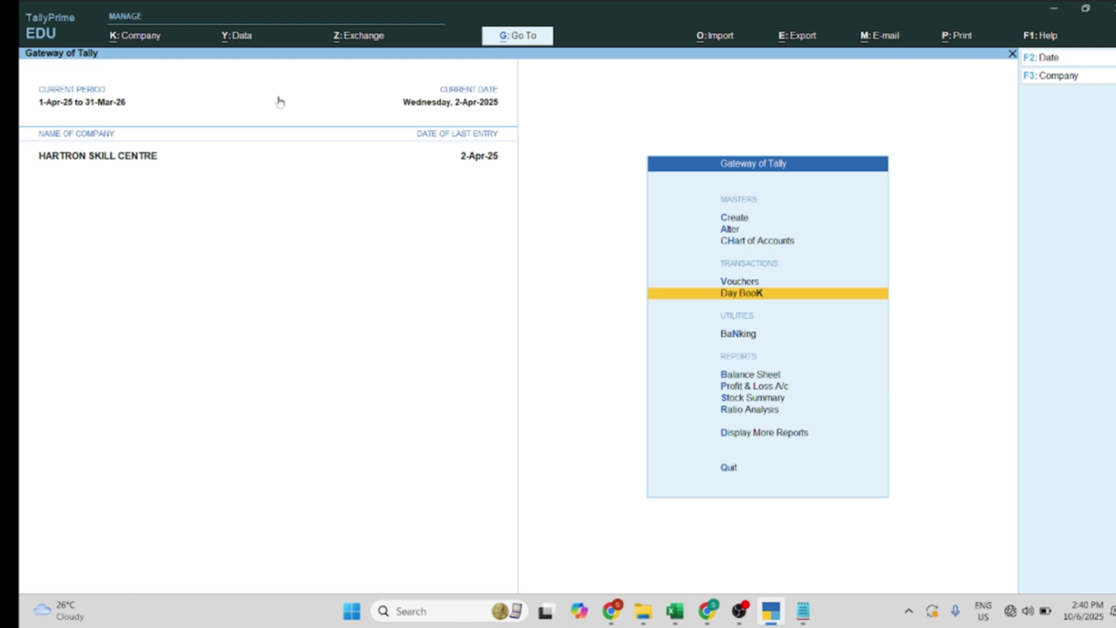